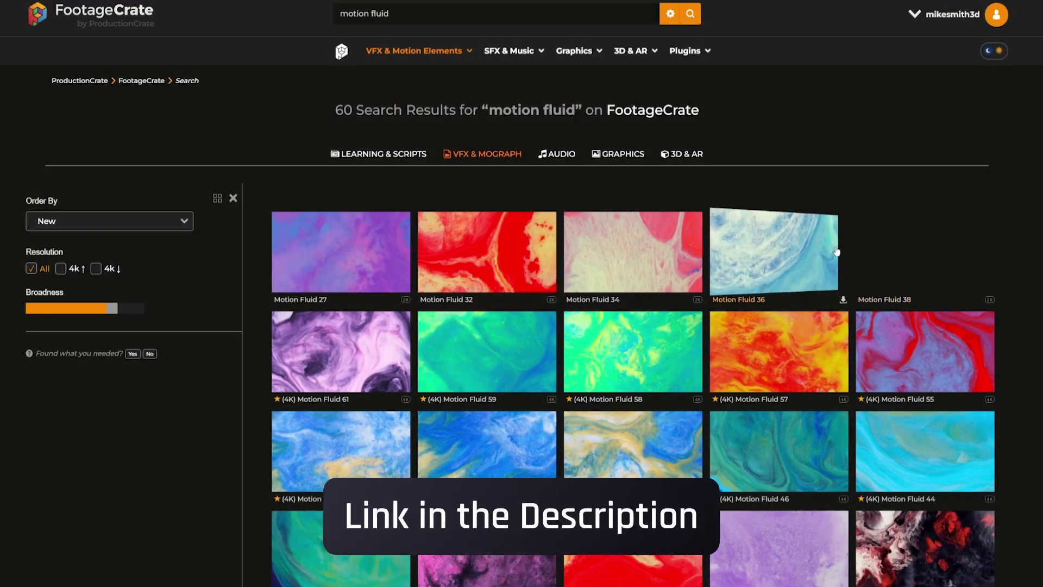
- Preview the Motion Fluid 33 and 24 clips, then open the Motion Fluid 52 preview
{"action": "scroll", "coordinate": [353, 248], "scroll_direction": "down", "scroll_amount": 3}
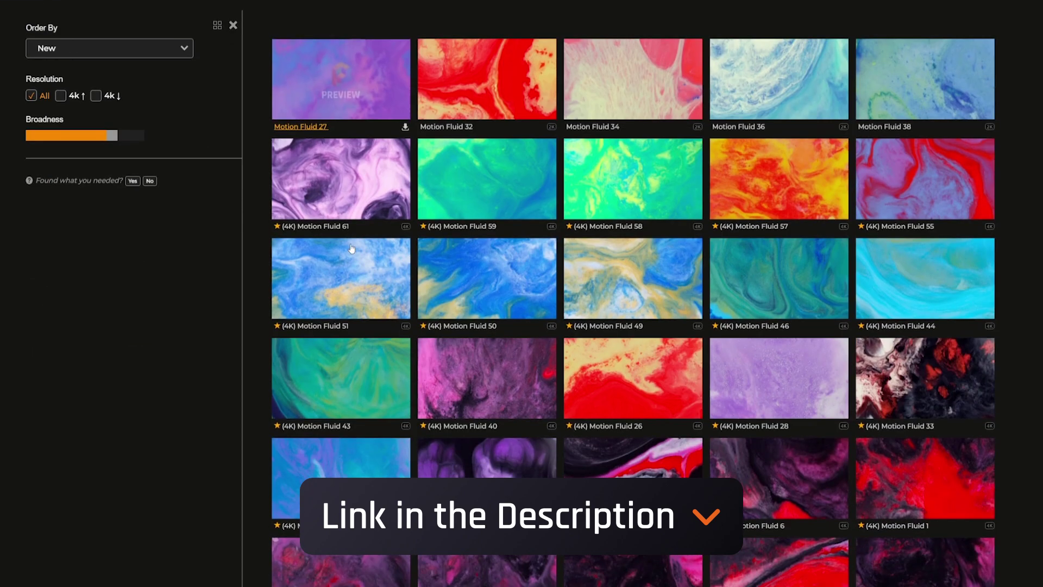
{"action": "scroll", "coordinate": [352, 248], "scroll_direction": "down", "scroll_amount": 7}
{"action": "scroll", "coordinate": [655, 364], "scroll_direction": "up", "scroll_amount": 6}
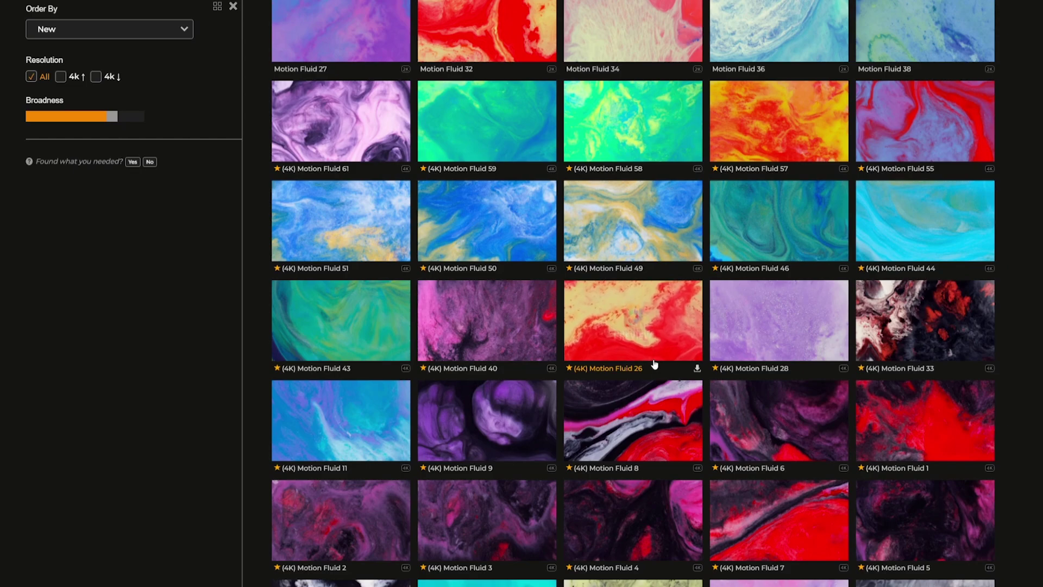
{"action": "left_click", "coordinate": [912, 322]}
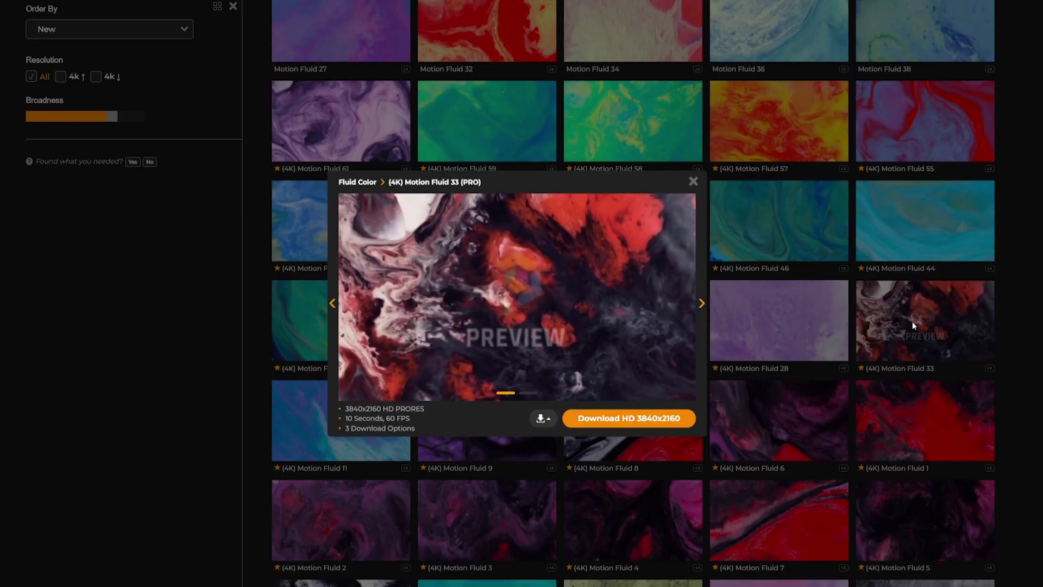
{"action": "left_click", "coordinate": [911, 320]}
{"action": "scroll", "coordinate": [887, 239], "scroll_direction": "down", "scroll_amount": 10}
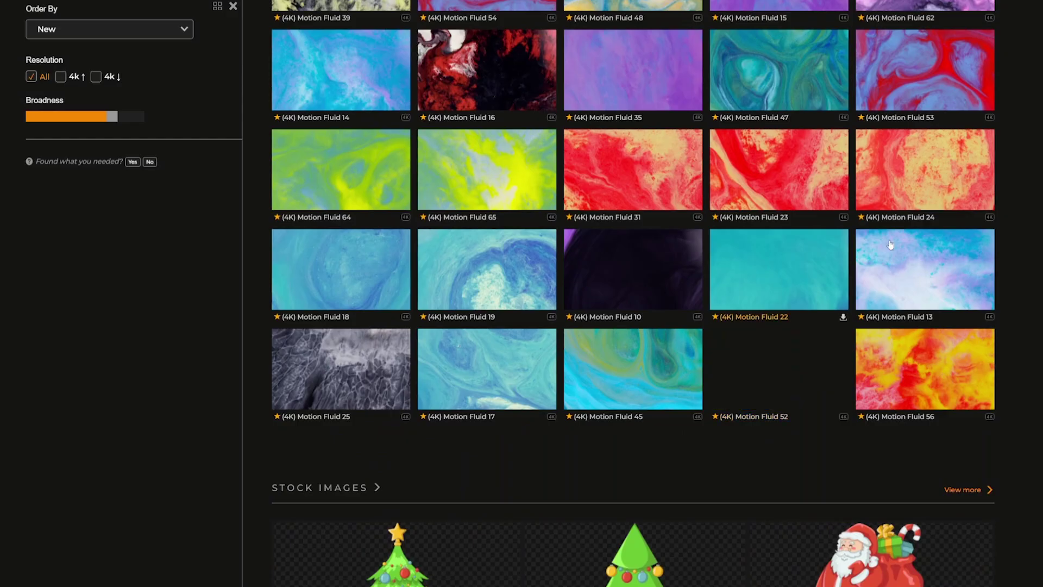
{"action": "left_click", "coordinate": [951, 181]}
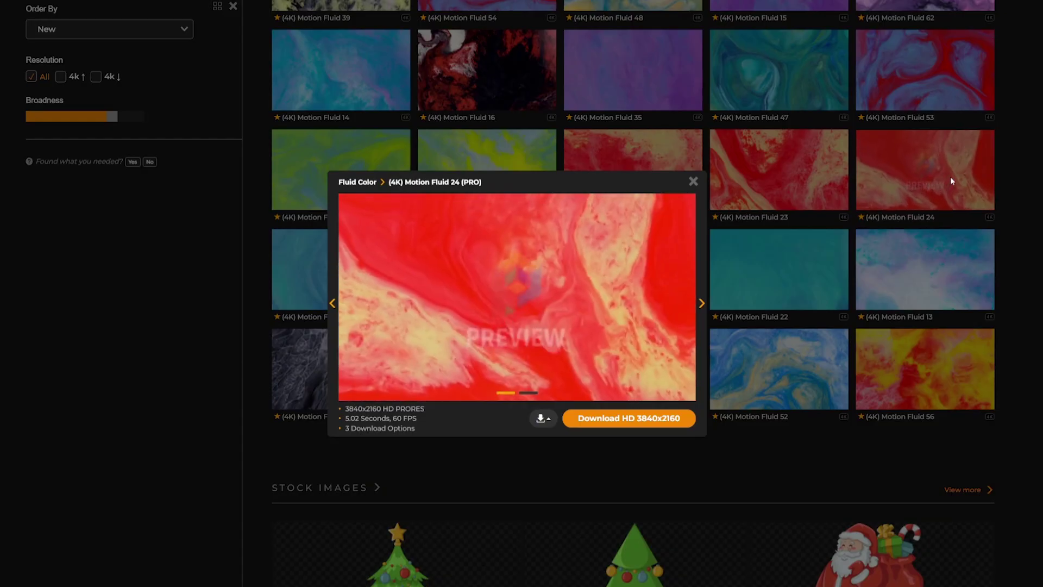
{"action": "left_click", "coordinate": [849, 131]}
{"action": "left_click", "coordinate": [807, 383]}
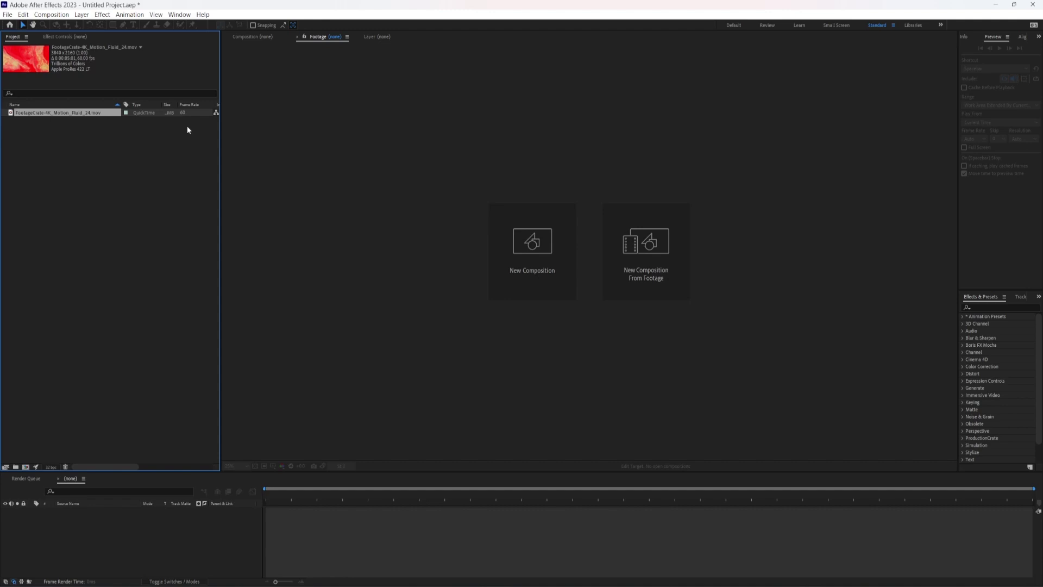
- Play the Motion Fluid 24 clip, then conform its frame rate to 30 fps
{"action": "key", "text": "space"}
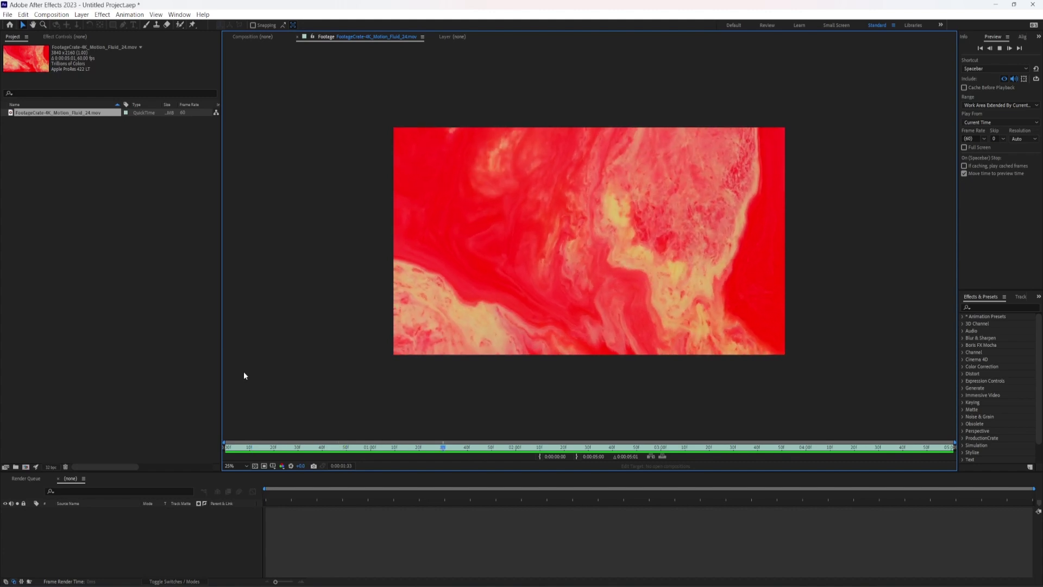
{"action": "key", "text": "space"}
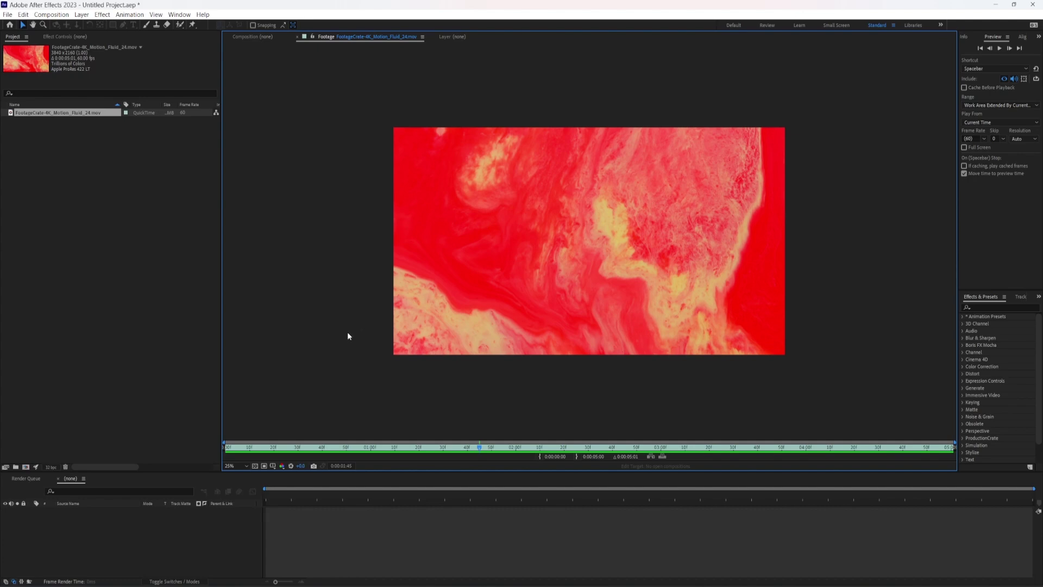
{"action": "left_click", "coordinate": [39, 115]}
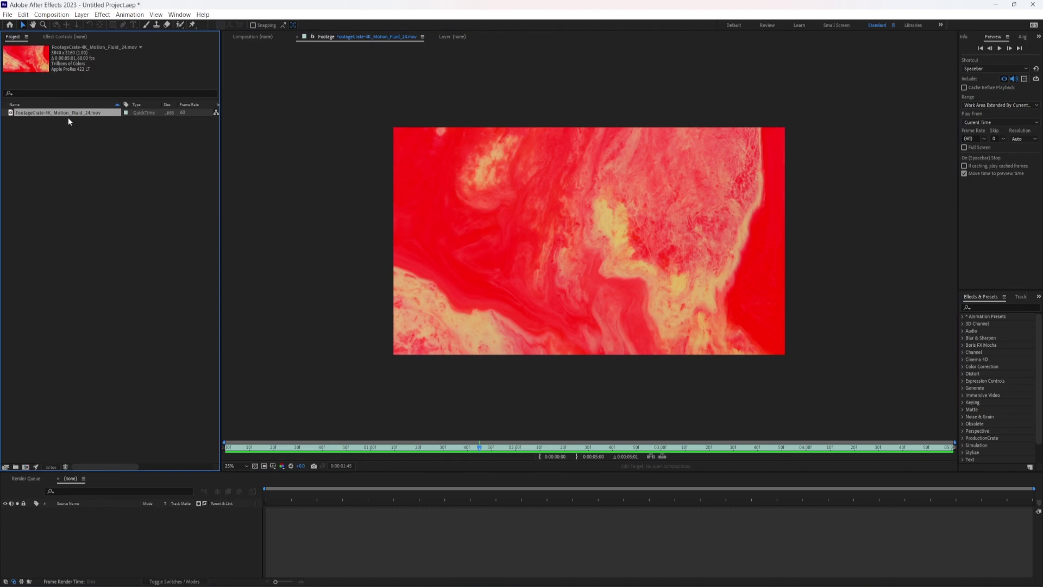
{"action": "key", "text": "ctrl+alt+g"}
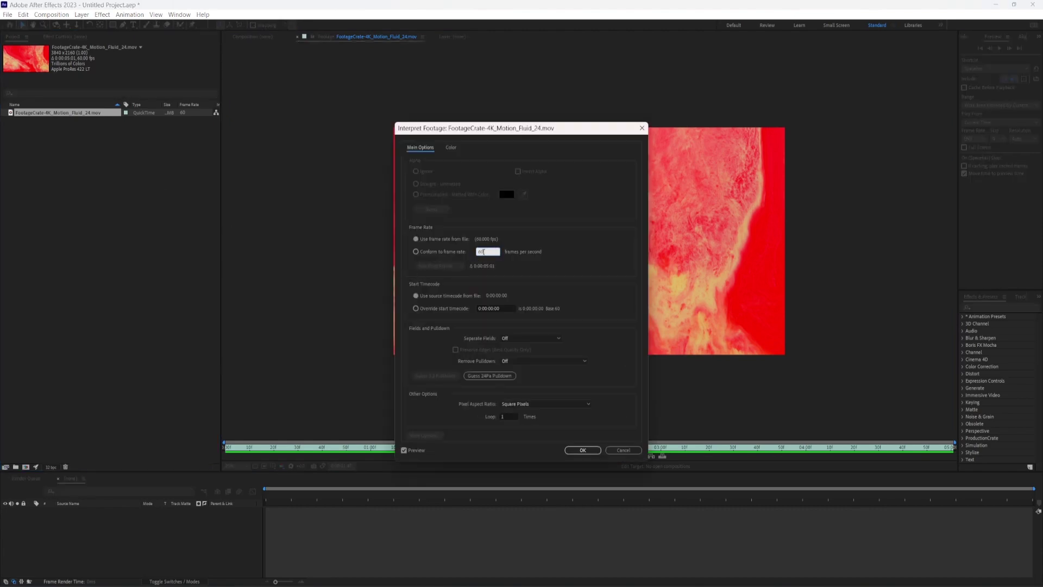
{"action": "type", "text": "3"}
{"action": "key", "text": "Return"}
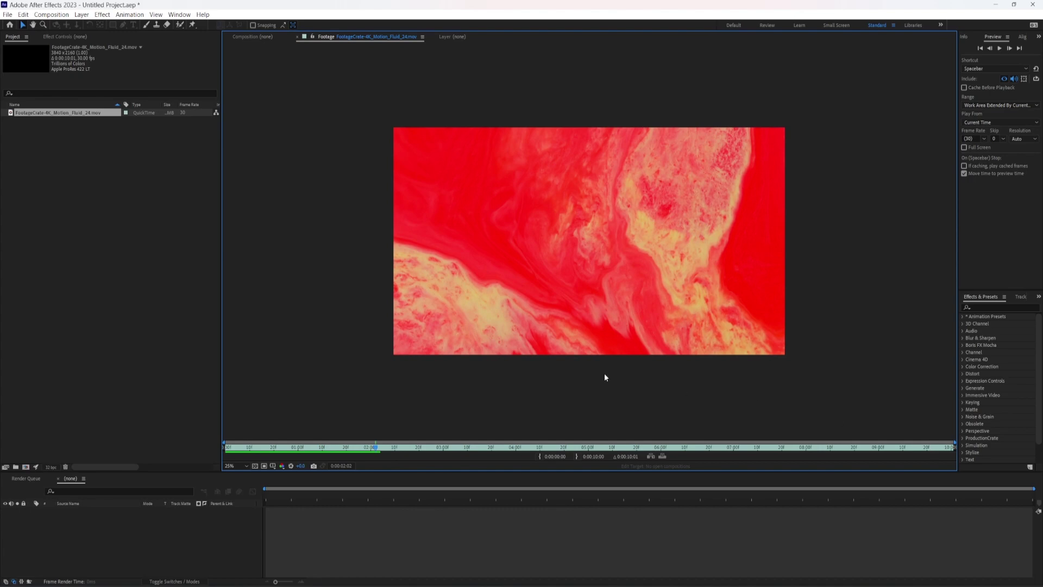
- Build a composition from the fluid footage and add an adjustment layer named Glow
{"action": "left_click_drag", "start_coordinate": [57, 112], "coordinate": [136, 531]}
{"action": "left_click", "coordinate": [136, 528]}
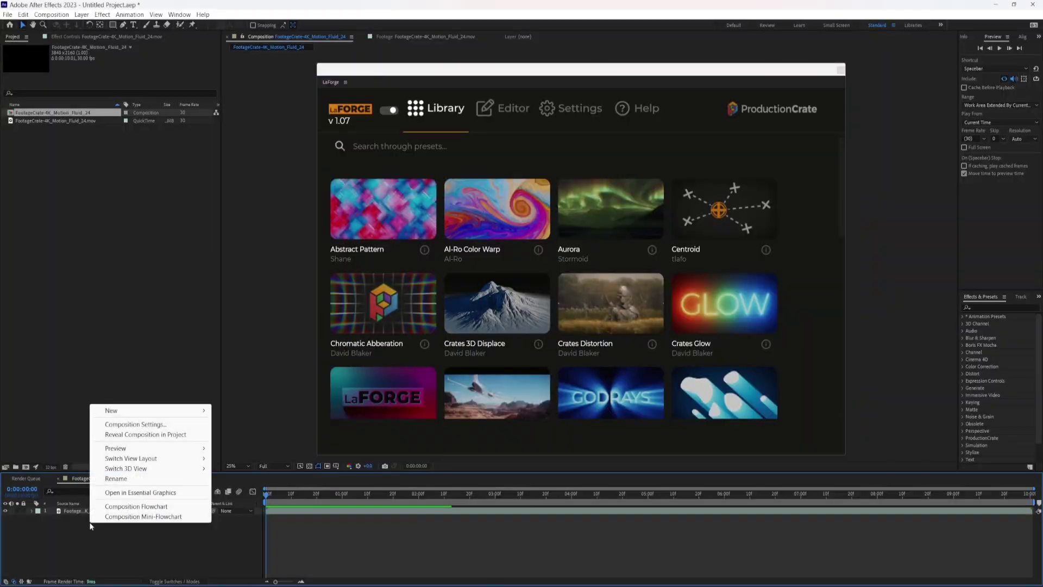
{"action": "mouse_move", "coordinate": [111, 410]}
{"action": "left_click", "coordinate": [260, 484]}
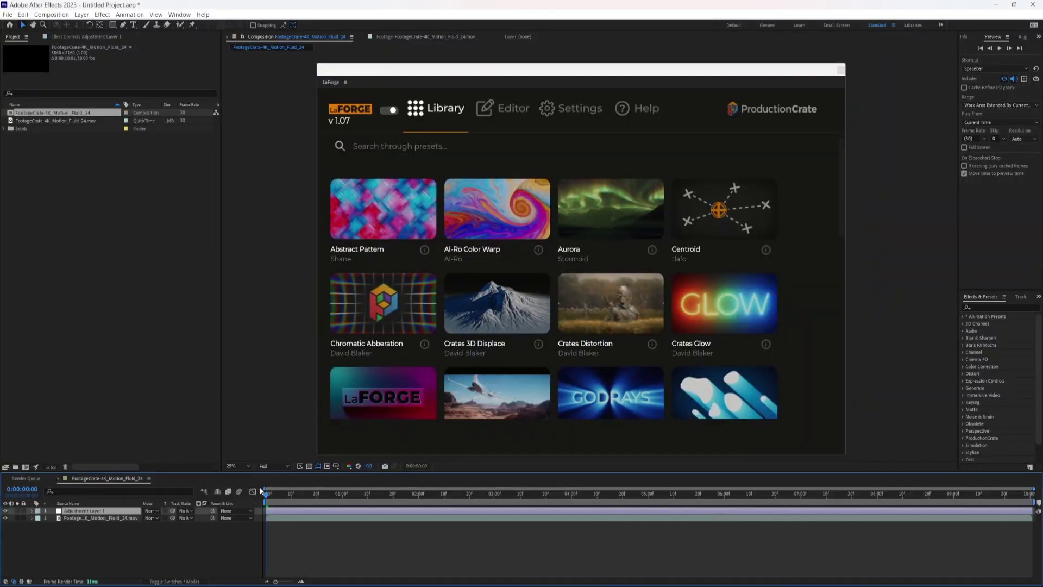
{"action": "key", "text": "Return"}
{"action": "type", "text": "Glow"}
{"action": "key", "text": "Return"}
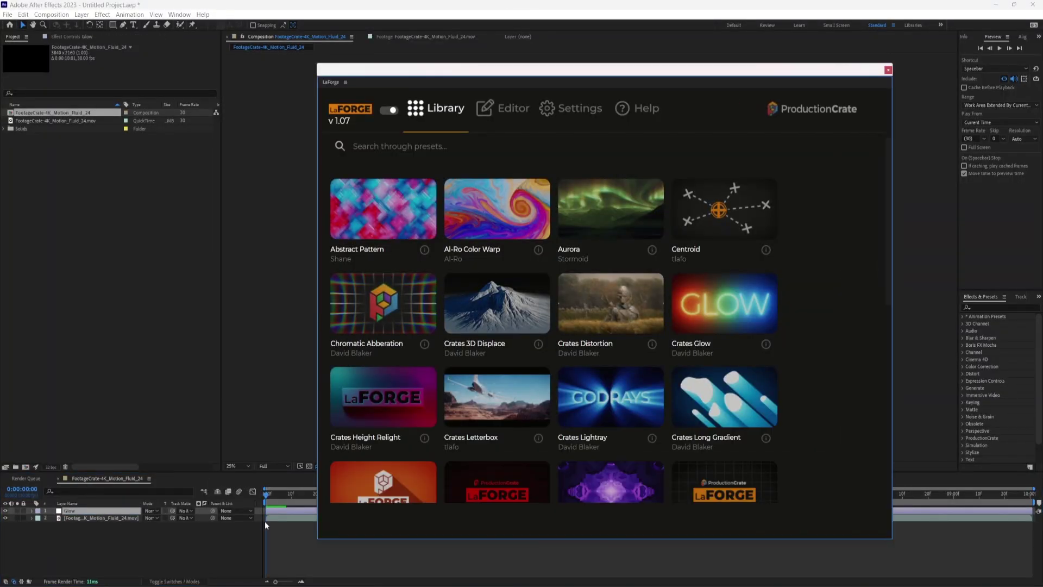
- Apply the LaForge Crates Glow preset to the Glow layer
{"action": "left_click", "coordinate": [715, 314]}
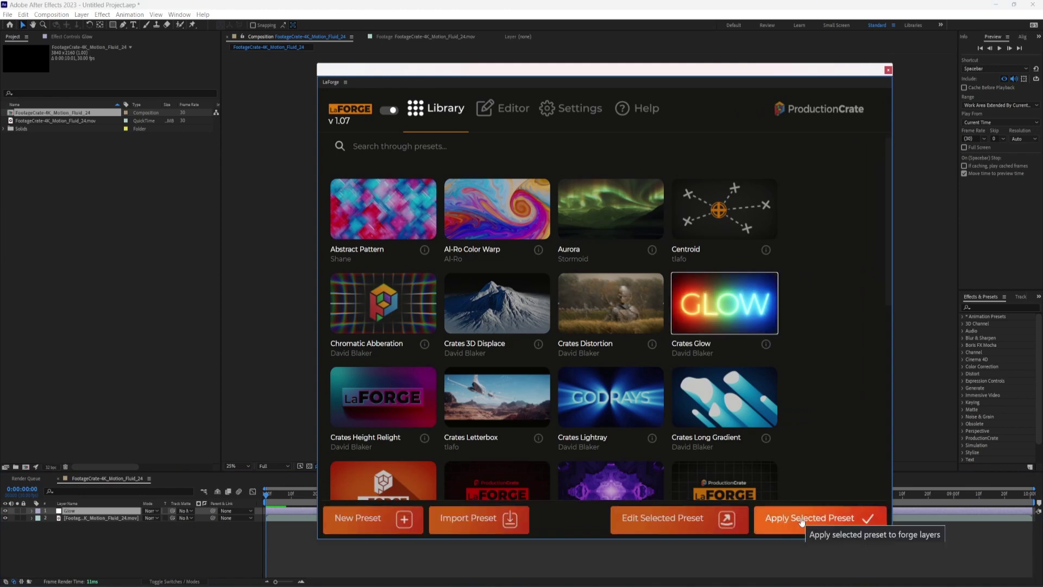
{"action": "left_click", "coordinate": [812, 519]}
{"action": "left_click_drag", "start_coordinate": [378, 72], "coordinate": [1042, 76]}
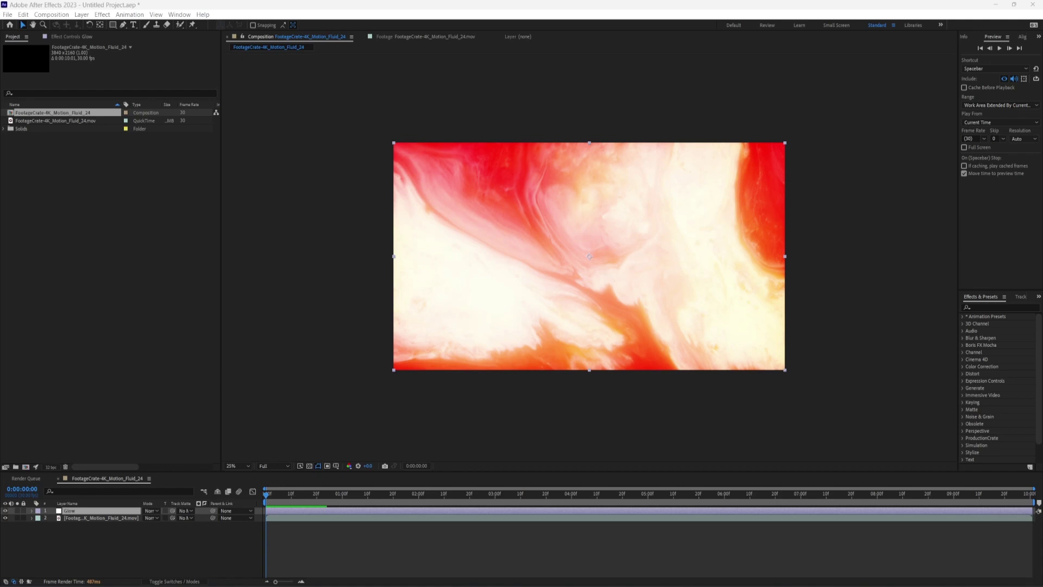
- Apply Colorama to the fluid footage layer and hide the Glow layer
{"action": "left_click", "coordinate": [69, 518]}
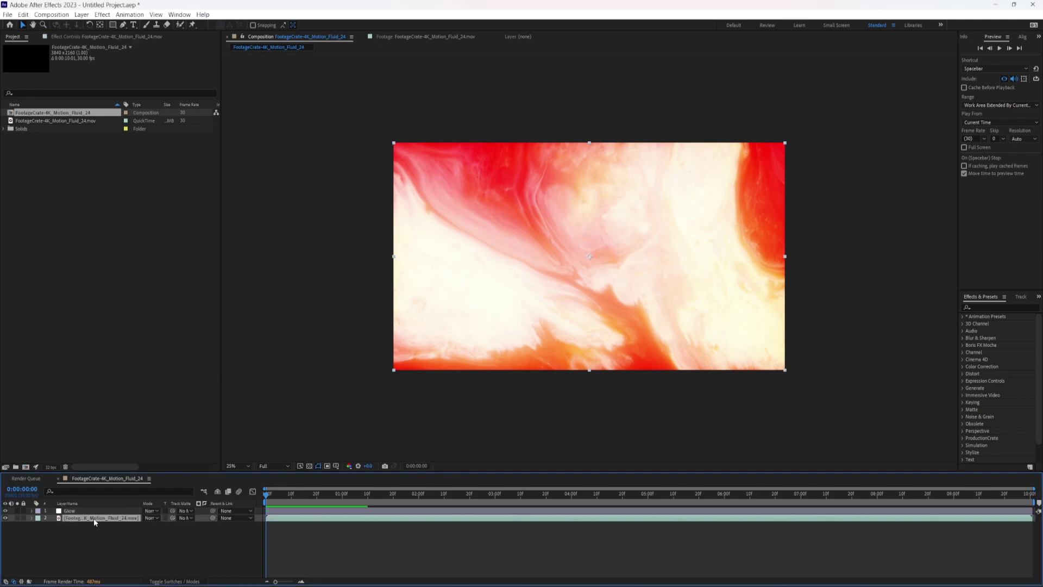
{"action": "left_click", "coordinate": [999, 307]}
{"action": "type", "text": "colora"}
{"action": "left_click_drag", "start_coordinate": [990, 323], "coordinate": [101, 518]}
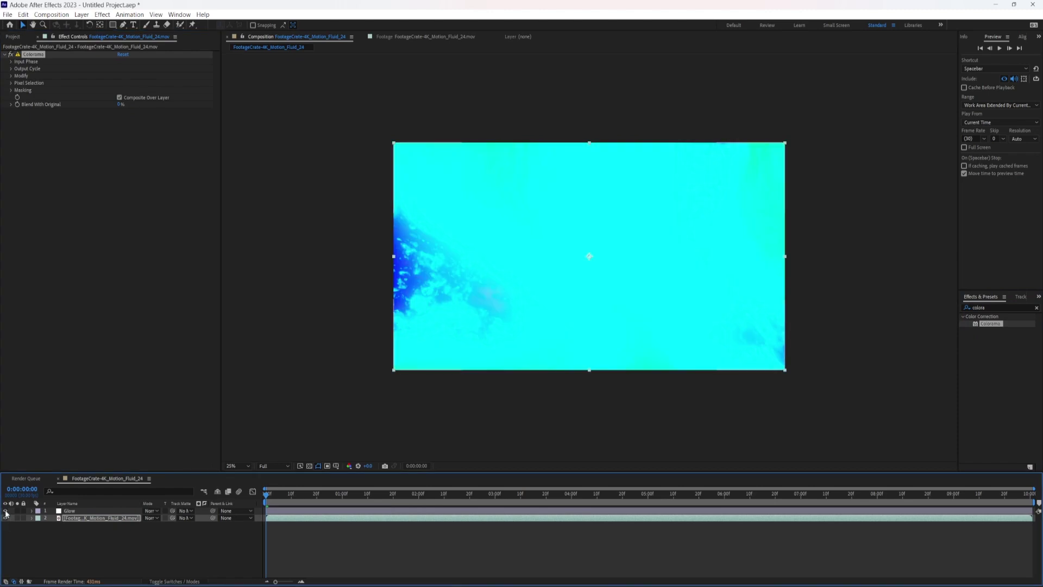
{"action": "left_click", "coordinate": [5, 510]}
{"action": "left_click", "coordinate": [61, 317]}
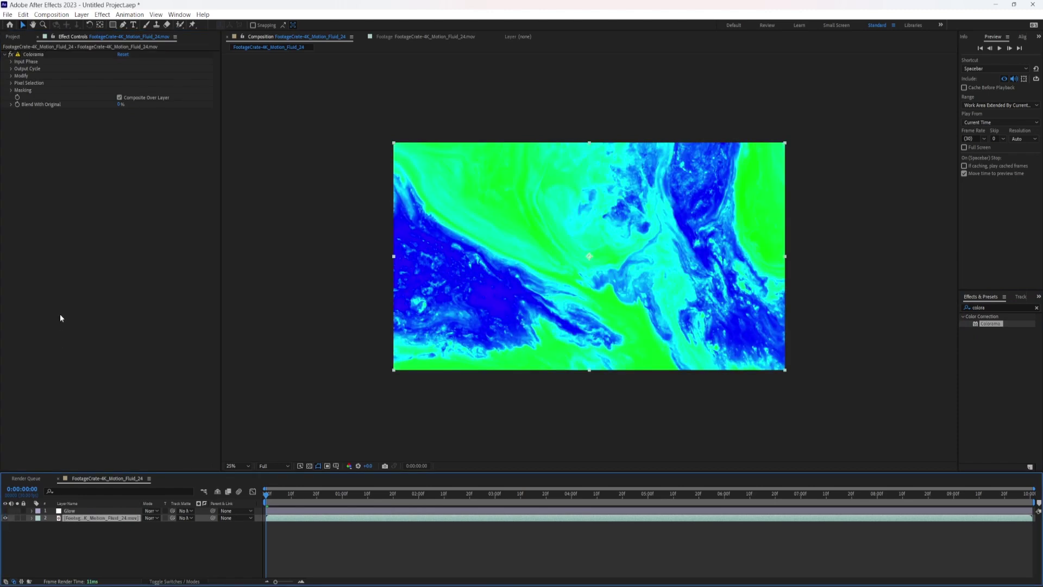
- Choose the Fire palette in Colorama's Output Cycle and reposition its colours for deeper orange
{"action": "left_click", "coordinate": [12, 69]}
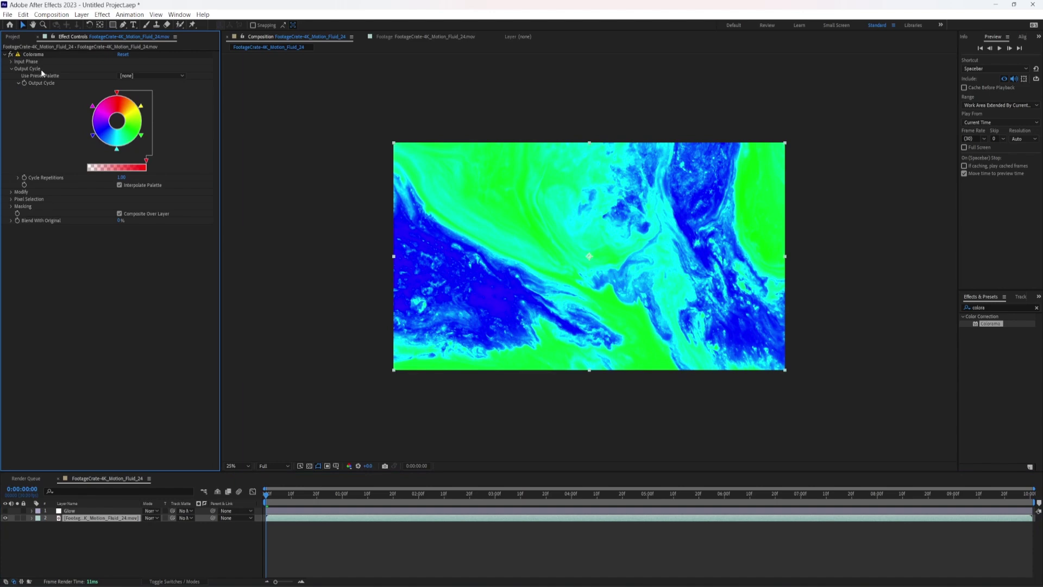
{"action": "left_click", "coordinate": [135, 76]}
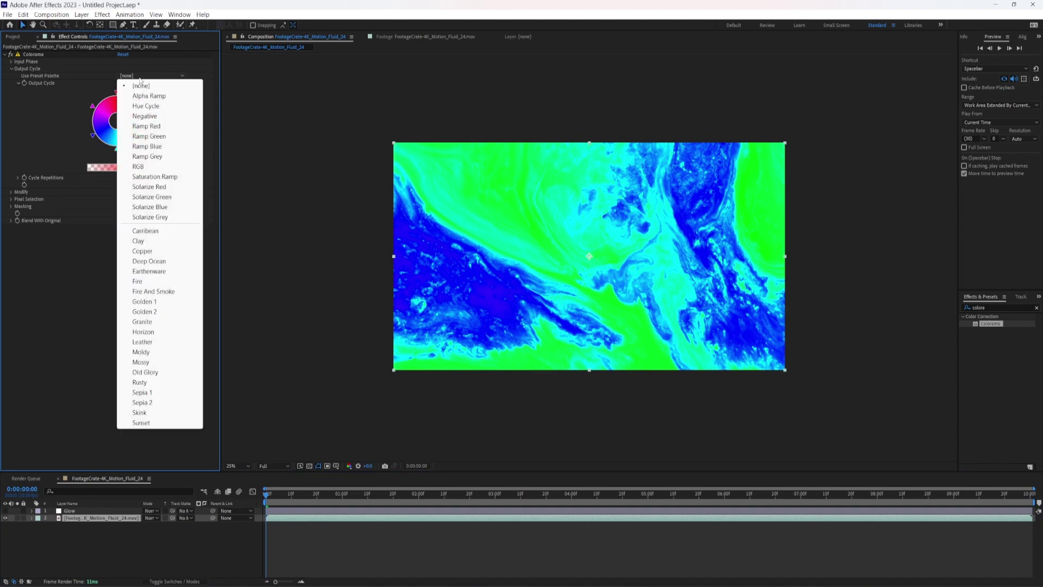
{"action": "left_click", "coordinate": [138, 281]}
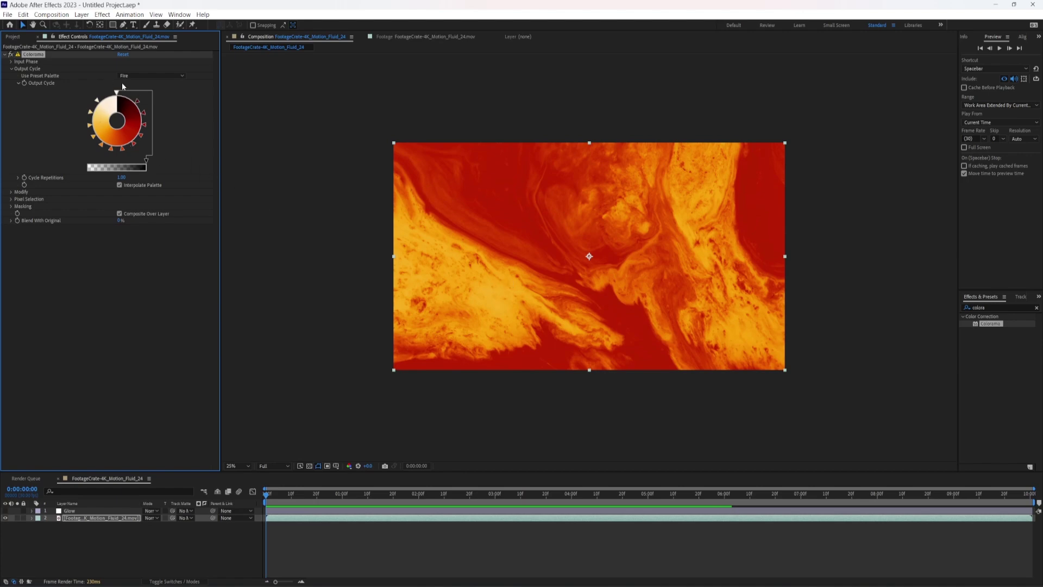
{"action": "left_click_drag", "start_coordinate": [118, 93], "coordinate": [122, 96]}
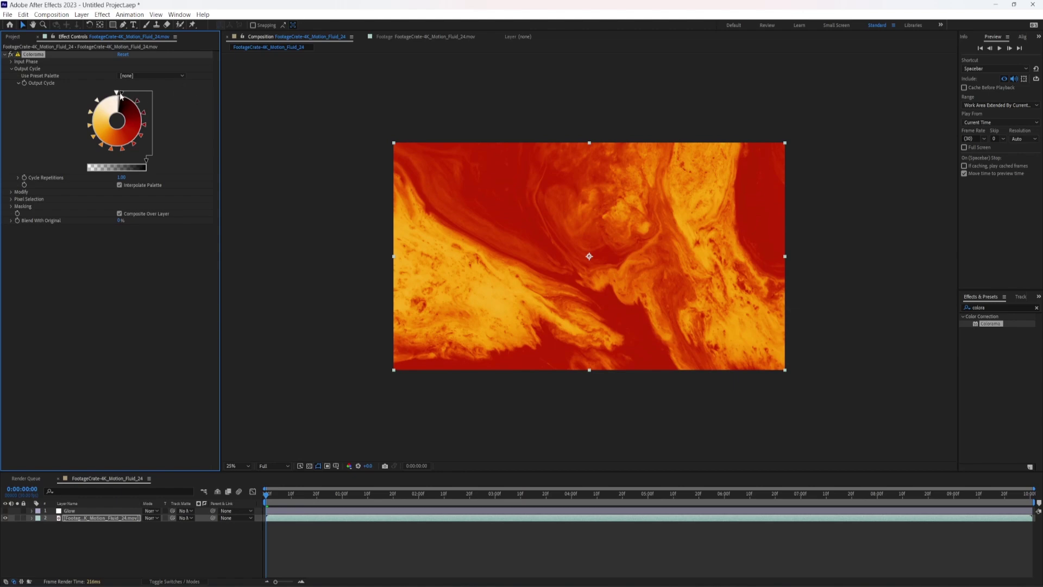
{"action": "mouse_move", "coordinate": [122, 96]}
{"action": "left_mouse_down"}
{"action": "mouse_move", "coordinate": [137, 101]}
{"action": "mouse_move", "coordinate": [144, 130]}
{"action": "mouse_move", "coordinate": [161, 129]}
{"action": "mouse_move", "coordinate": [136, 100]}
{"action": "left_mouse_up"}
{"action": "left_click_drag", "start_coordinate": [142, 141], "coordinate": [144, 119]}
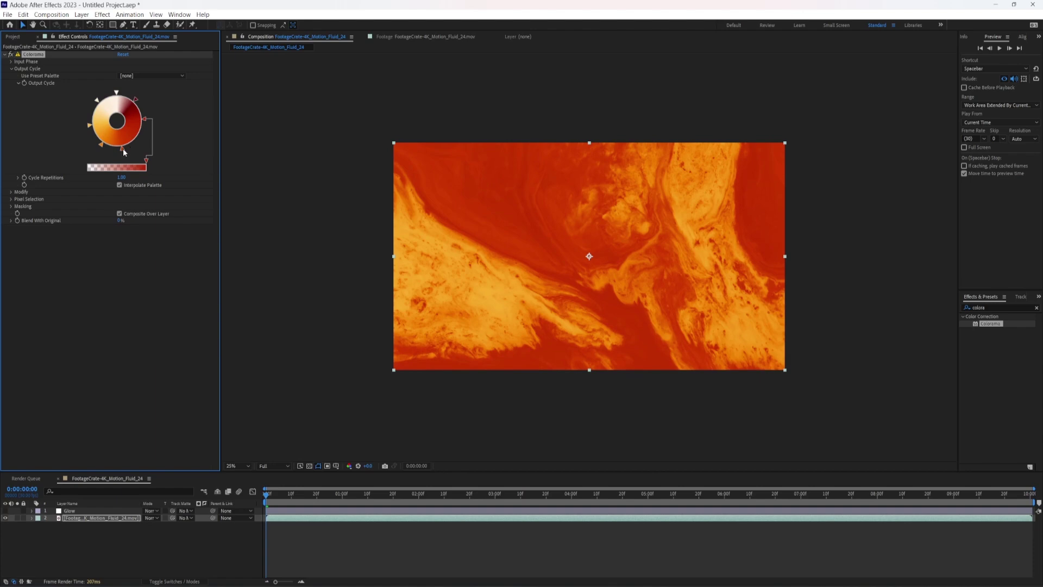
{"action": "left_click_drag", "start_coordinate": [101, 144], "coordinate": [91, 110]}
{"action": "left_click", "coordinate": [124, 148]}
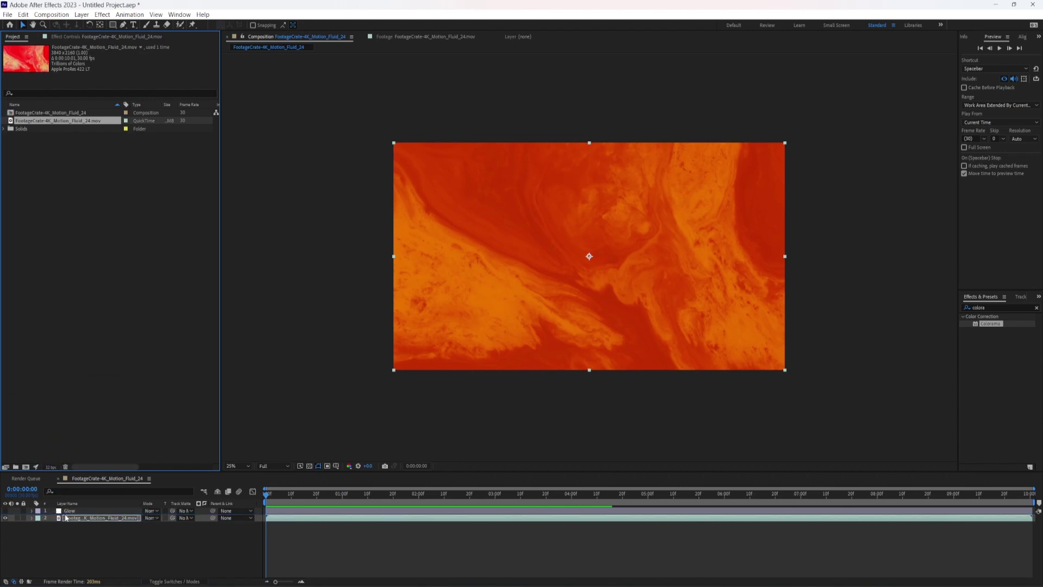
- Apply Hue/Saturation to footage layer 2 and desaturate it to greyscale
{"action": "left_click", "coordinate": [989, 308]}
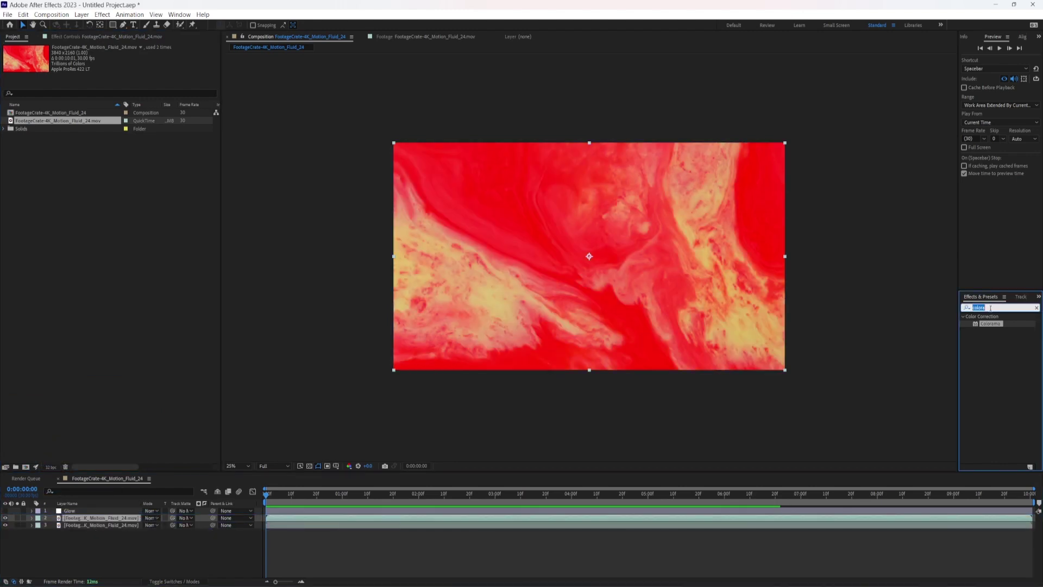
{"action": "type", "text": "hue"}
{"action": "left_click_drag", "start_coordinate": [985, 361], "coordinate": [97, 519]}
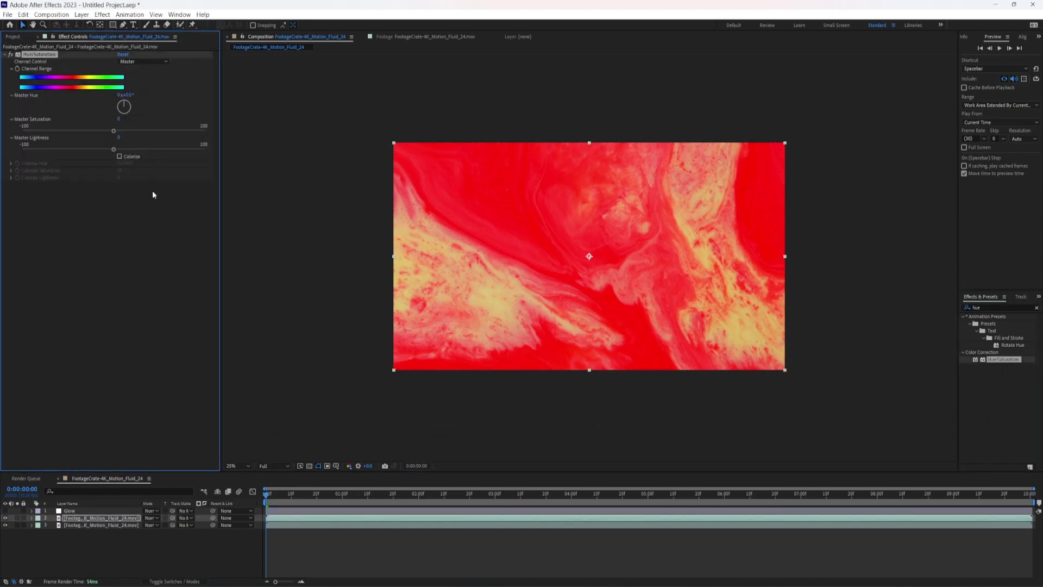
{"action": "left_click_drag", "start_coordinate": [113, 131], "coordinate": [23, 131]}
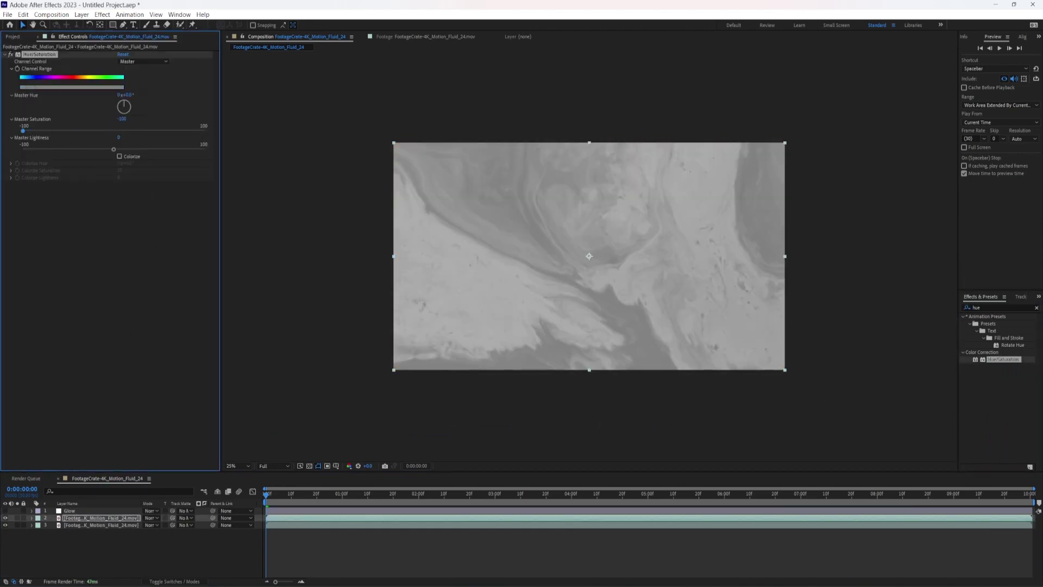
- Add Levels, raising Input Black and lowering Input White for stark contrast
{"action": "left_click", "coordinate": [990, 308]}
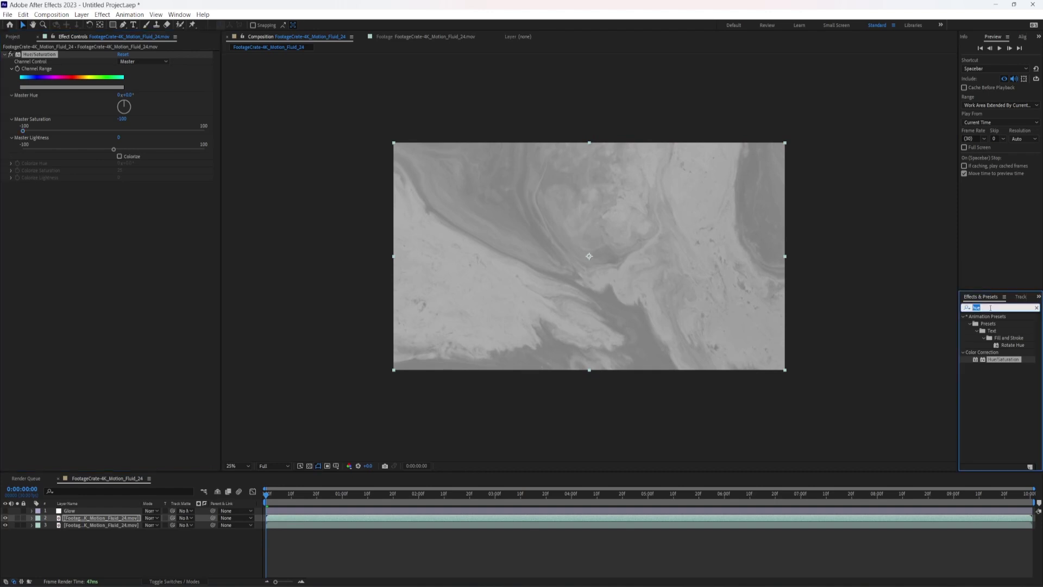
{"action": "type", "text": "lev"}
{"action": "left_click_drag", "start_coordinate": [995, 366], "coordinate": [32, 61]}
{"action": "left_click_drag", "start_coordinate": [26, 104], "coordinate": [101, 105]}
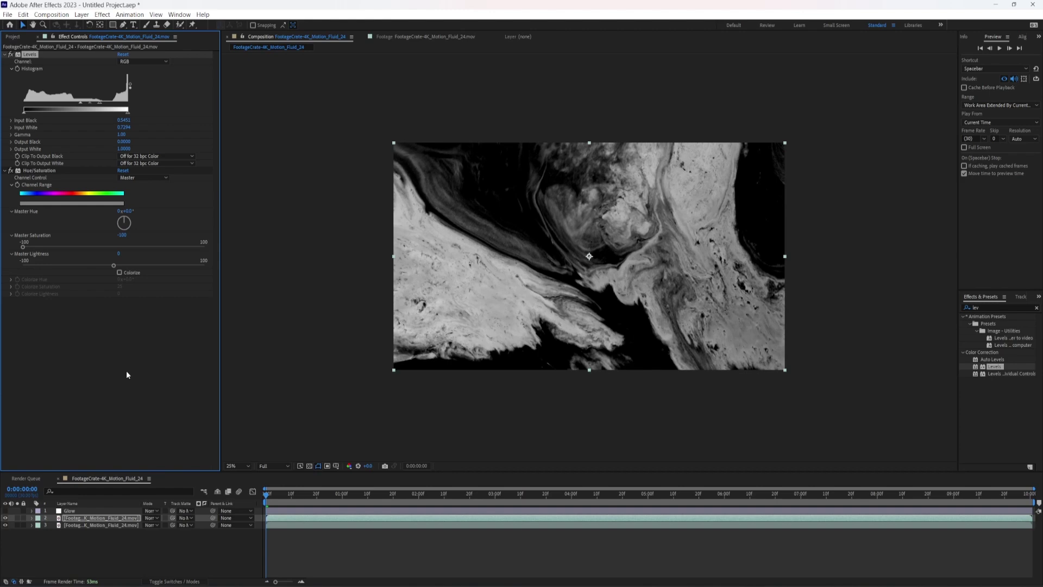
- Apply Colorama to the fluid layer and remove the extra Output Cycle colour stops
{"action": "type", "text": "color"}
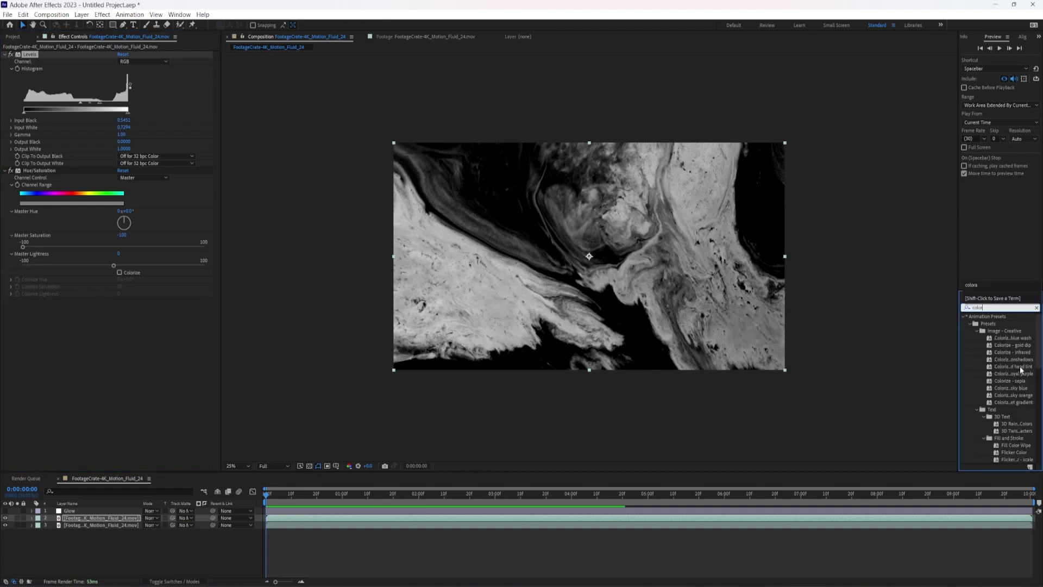
{"action": "type", "text": "a"}
{"action": "left_click_drag", "start_coordinate": [990, 323], "coordinate": [152, 342]}
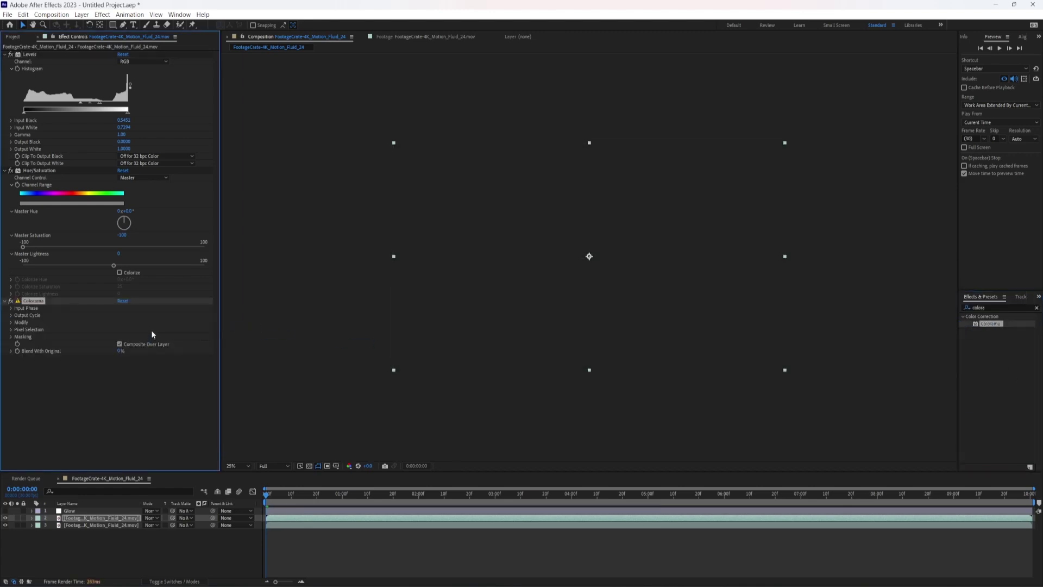
{"action": "left_click", "coordinate": [11, 316]}
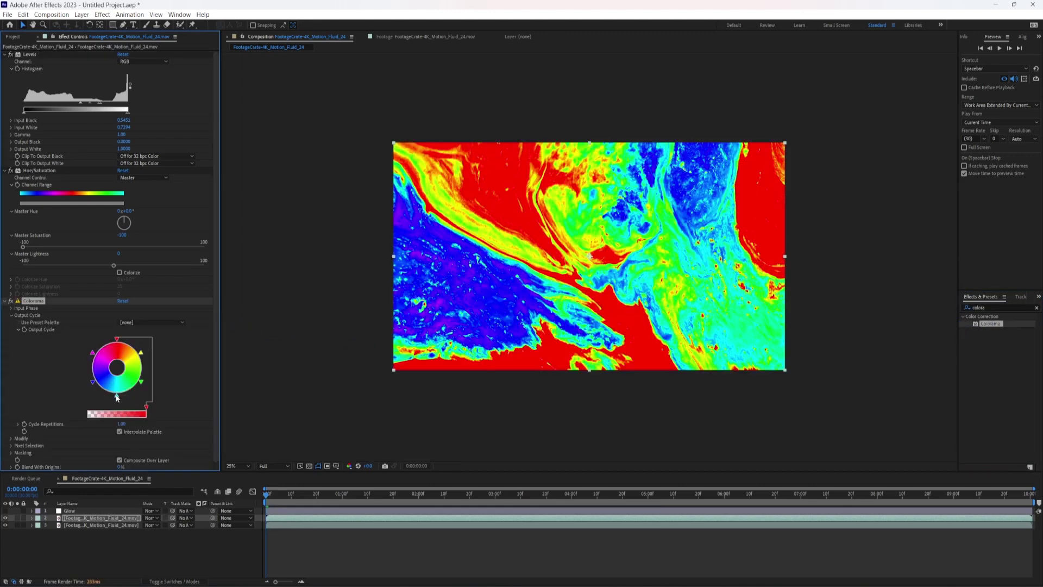
{"action": "left_click_drag", "start_coordinate": [93, 352], "coordinate": [76, 348]}
{"action": "left_click_drag", "start_coordinate": [140, 352], "coordinate": [155, 353]}
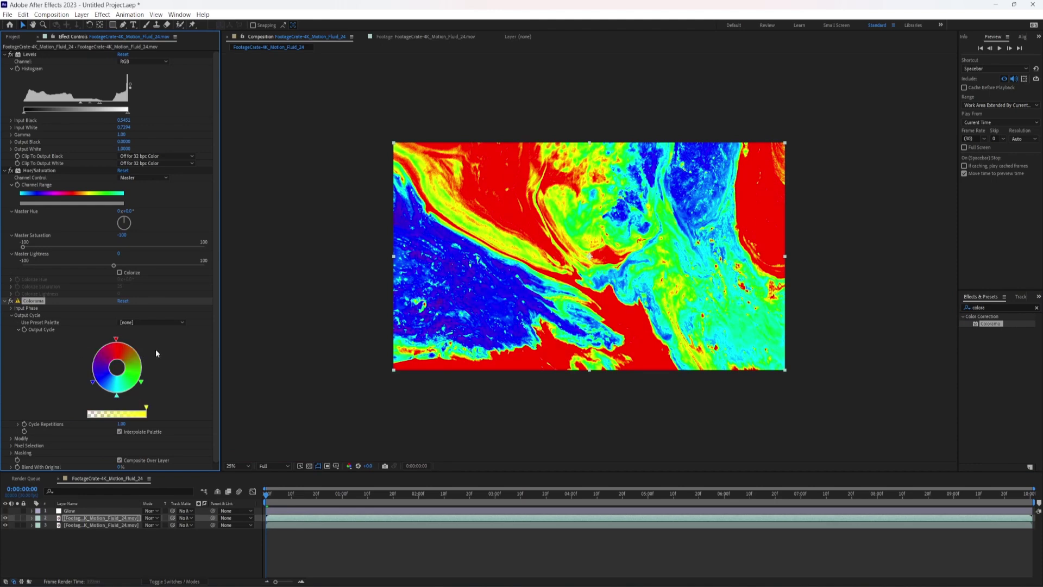
{"action": "left_click", "coordinate": [141, 382]}
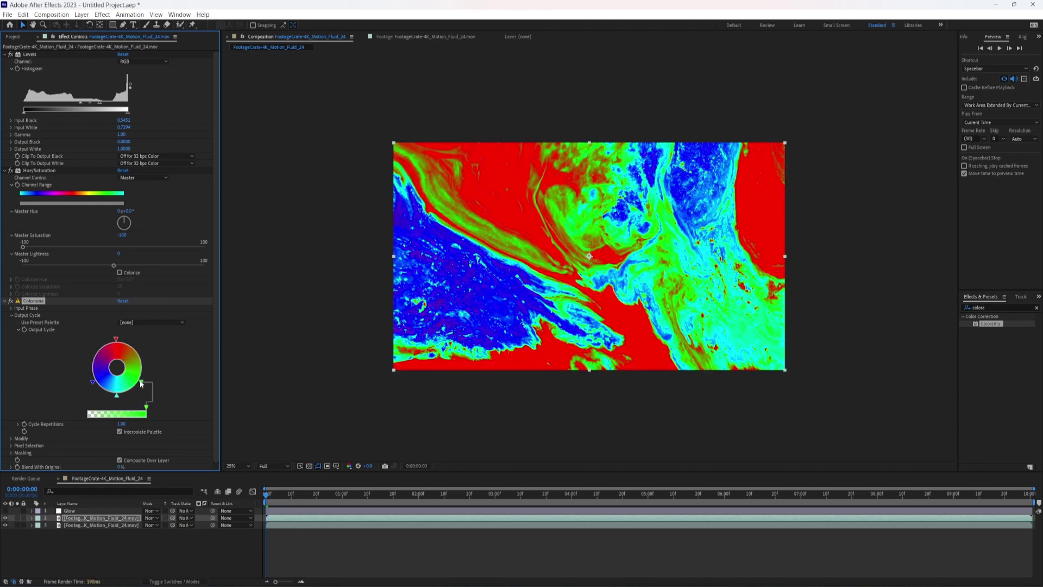
{"action": "left_click", "coordinate": [93, 382]}
{"action": "left_click_drag", "start_coordinate": [102, 374], "coordinate": [114, 340]}
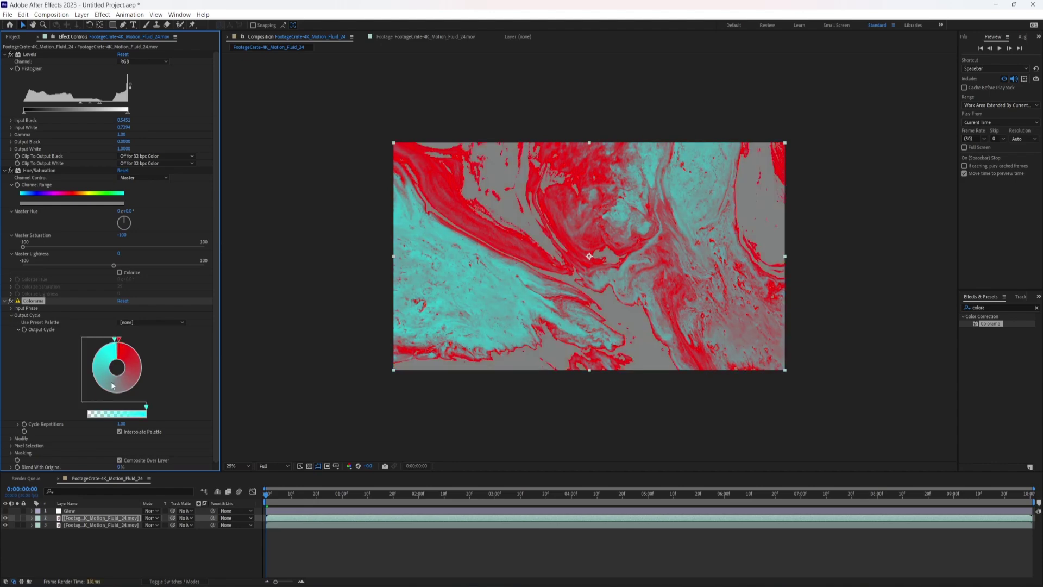
- Set the remaining stops to a whitish colour and dark red 2E0D0D
{"action": "double_click", "coordinate": [115, 341]}
{"action": "left_click_drag", "start_coordinate": [179, 255], "coordinate": [115, 218]}
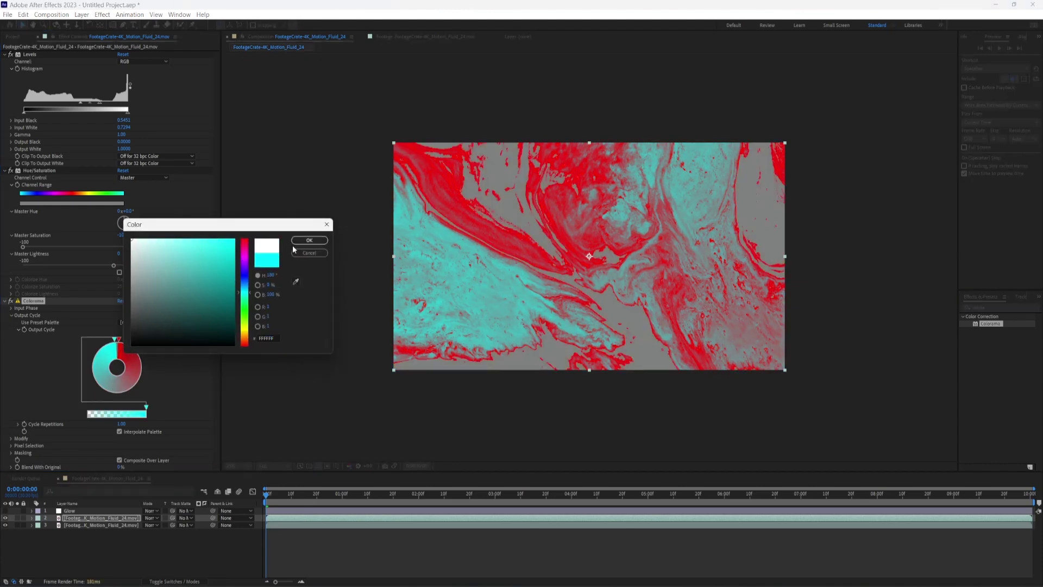
{"action": "left_click", "coordinate": [310, 241]}
{"action": "double_click", "coordinate": [121, 341]}
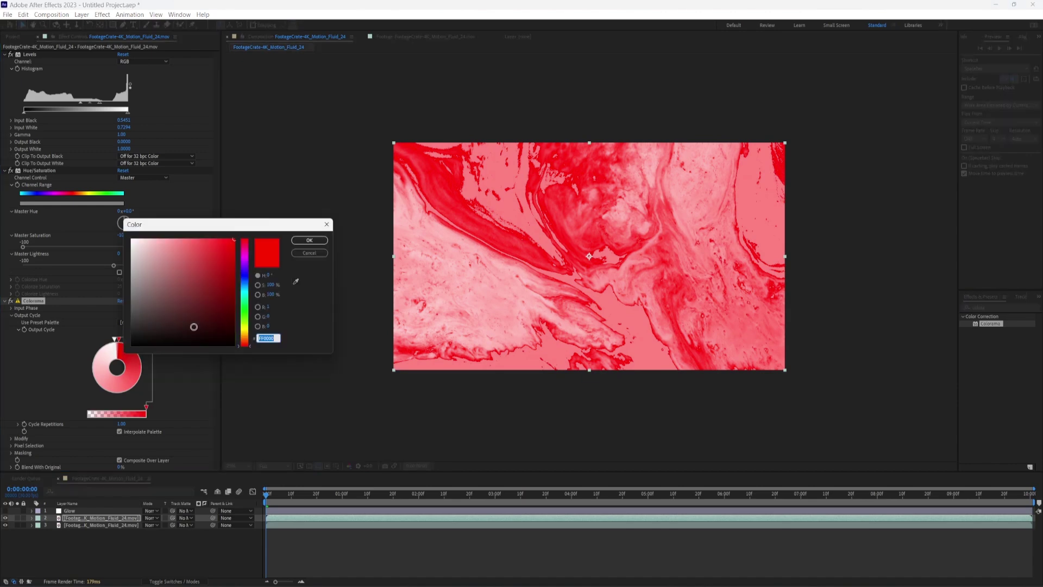
{"action": "left_click_drag", "start_coordinate": [185, 324], "coordinate": [205, 326]}
{"action": "key", "text": "Return"}
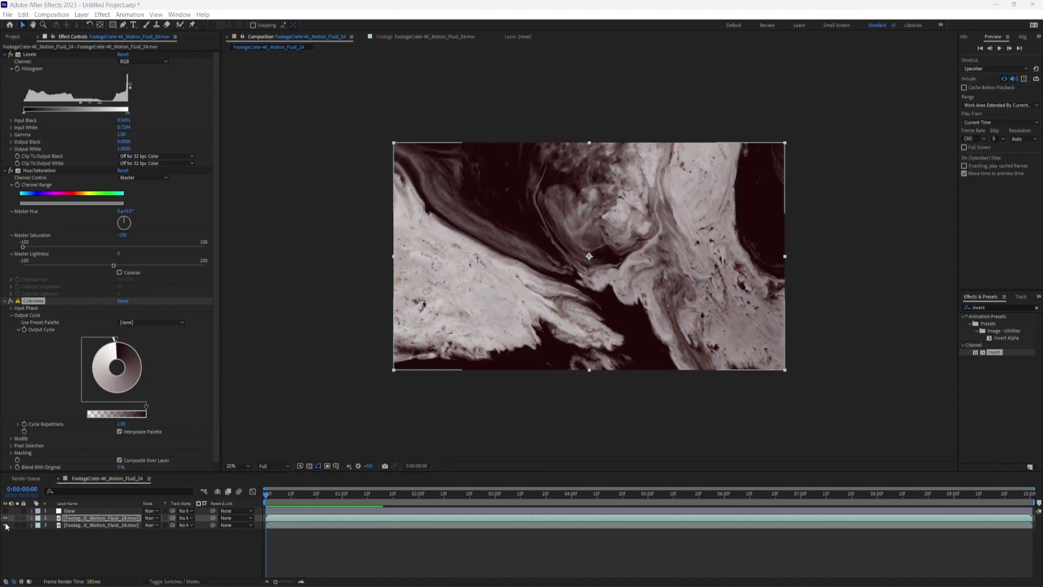
- Compare the tinted layer against the footage below and nudge a Colorama stop lighter
{"action": "left_click", "coordinate": [6, 519]}
{"action": "left_click", "coordinate": [5, 518]}
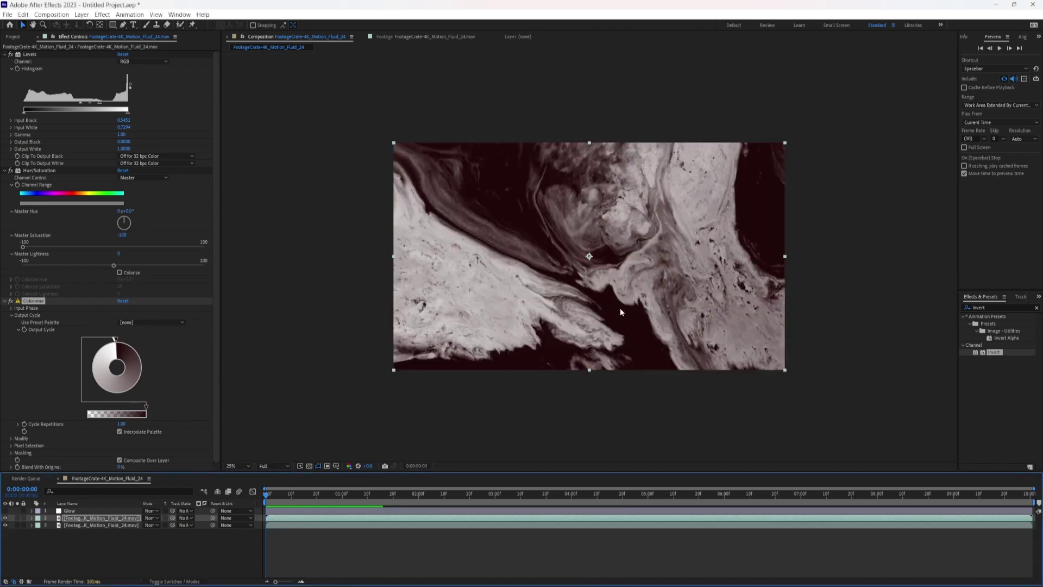
{"action": "left_click", "coordinate": [5, 517]}
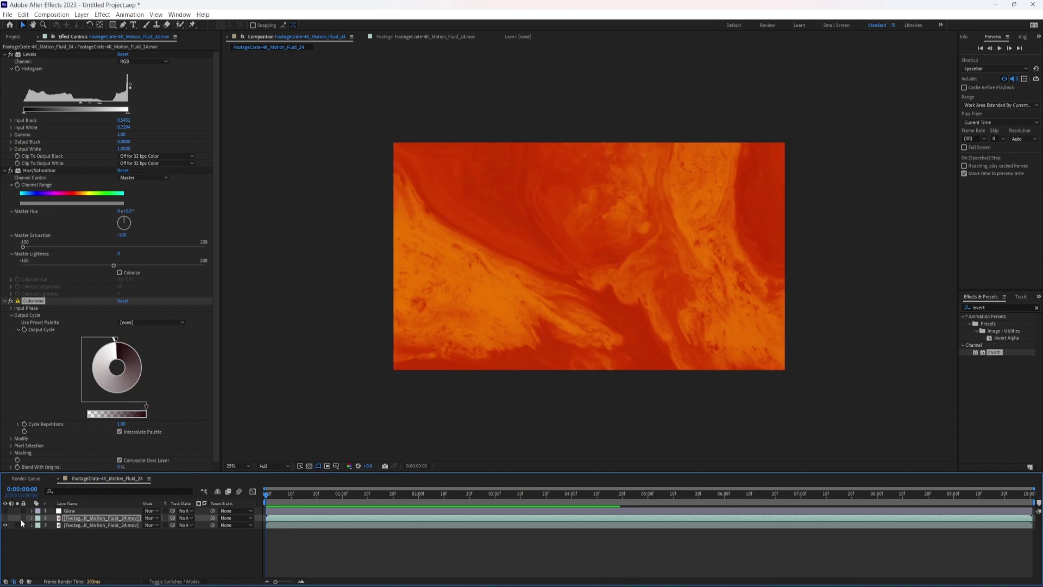
{"action": "key", "text": "ctrl+z"}
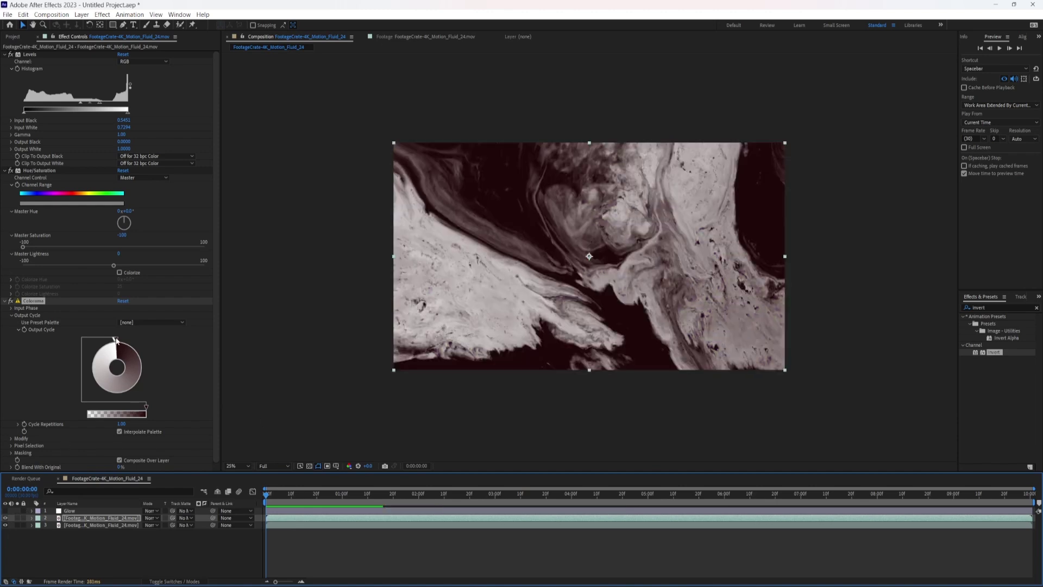
{"action": "left_click_drag", "start_coordinate": [117, 341], "coordinate": [118, 341]}
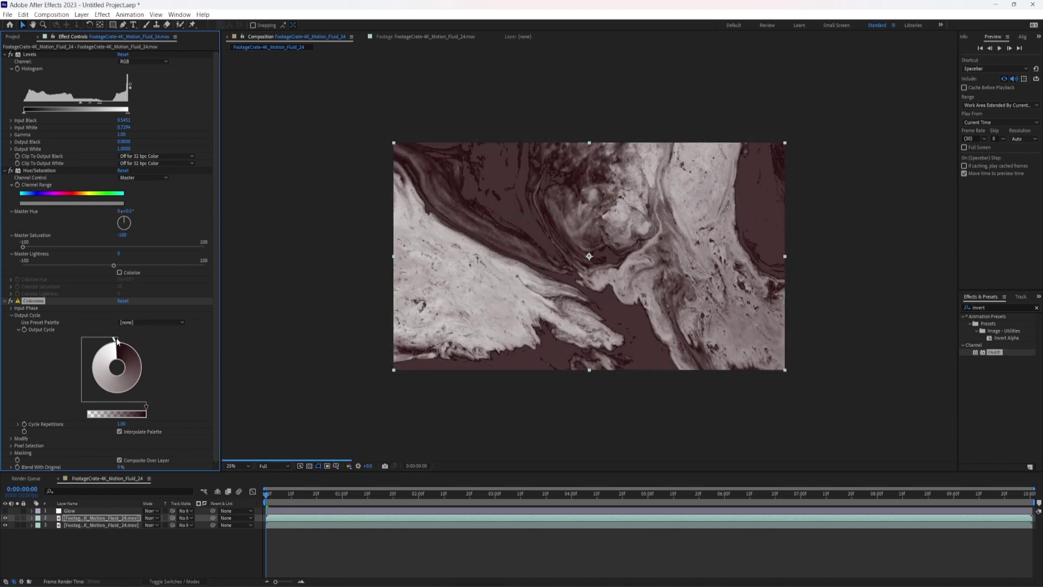
- Set the tinted layer's blending mode to Darken and switch Glow back on
{"action": "left_click", "coordinate": [5, 517]}
{"action": "left_click", "coordinate": [5, 518]}
{"action": "left_click", "coordinate": [5, 518]}
{"action": "left_click", "coordinate": [5, 518]}
{"action": "left_click", "coordinate": [5, 517]}
{"action": "left_click", "coordinate": [4, 517]}
{"action": "left_click", "coordinate": [151, 517]}
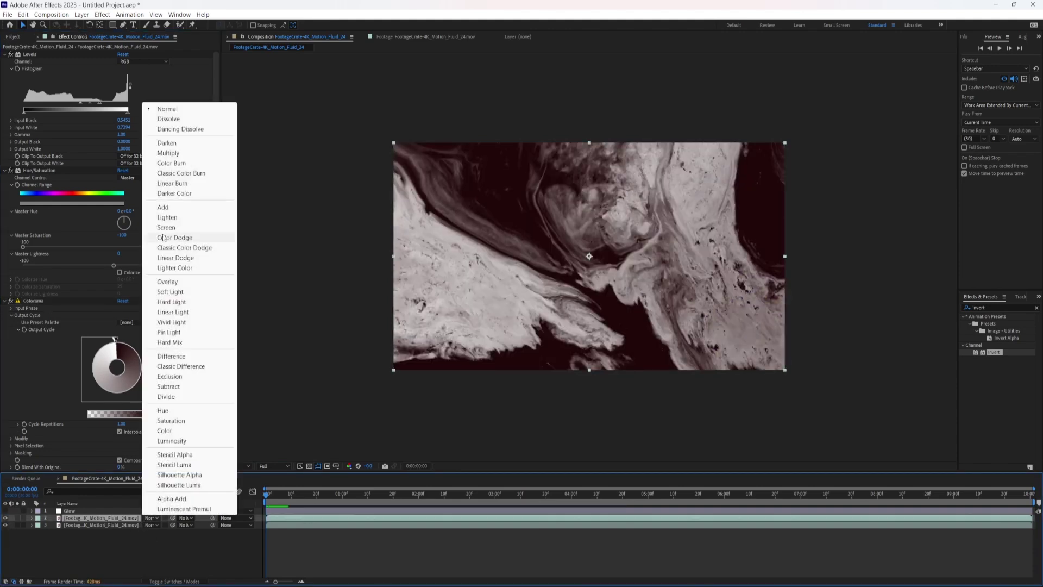
{"action": "left_click", "coordinate": [167, 143]}
{"action": "left_click", "coordinate": [5, 516]}
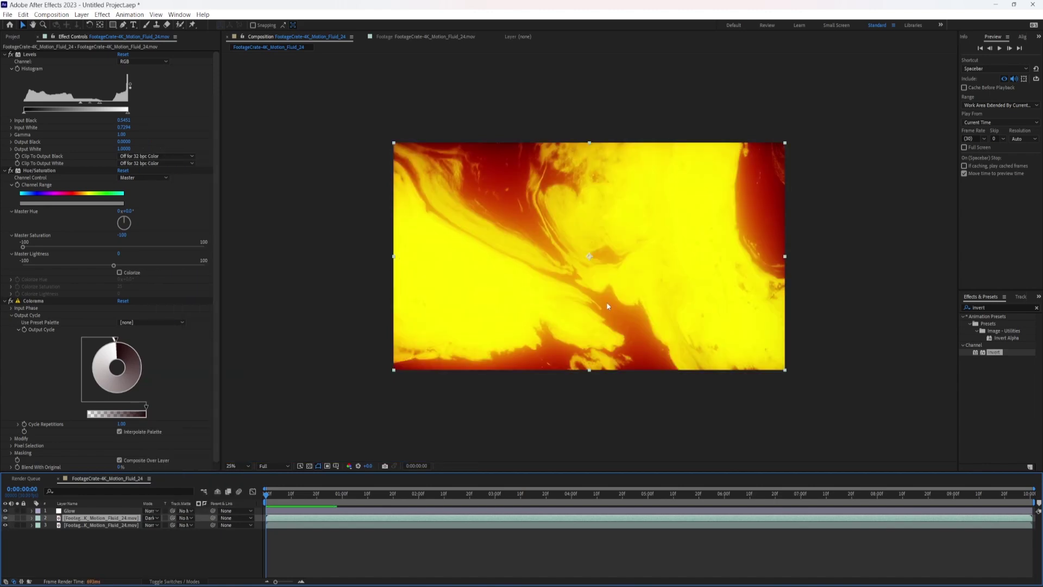
- Lower the Crates Glow size, intensity, directions, blurring to about 3.5 and Stretch Y to about 41
{"action": "left_click", "coordinate": [579, 253]}
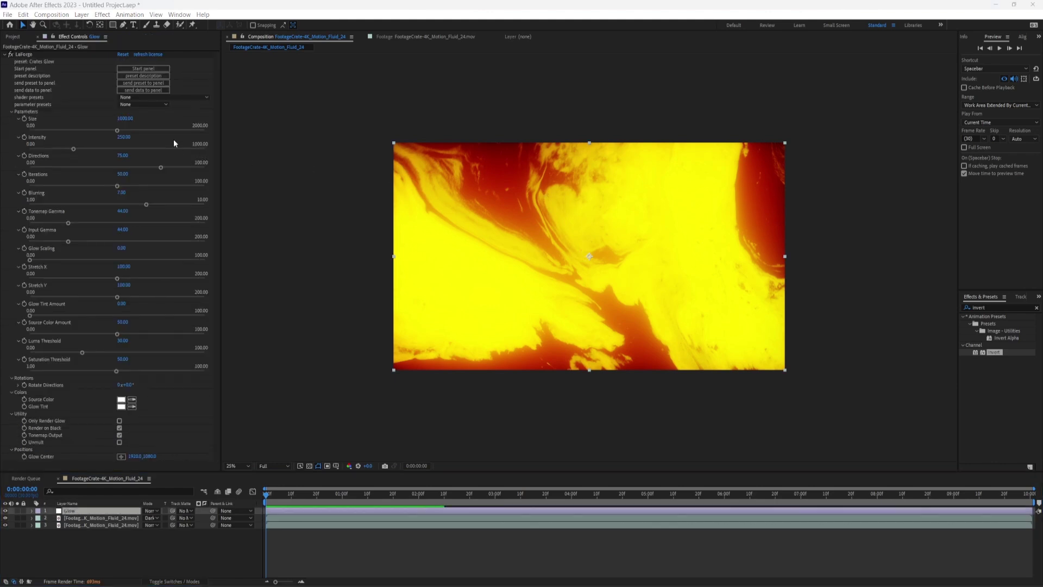
{"action": "left_click", "coordinate": [26, 54]}
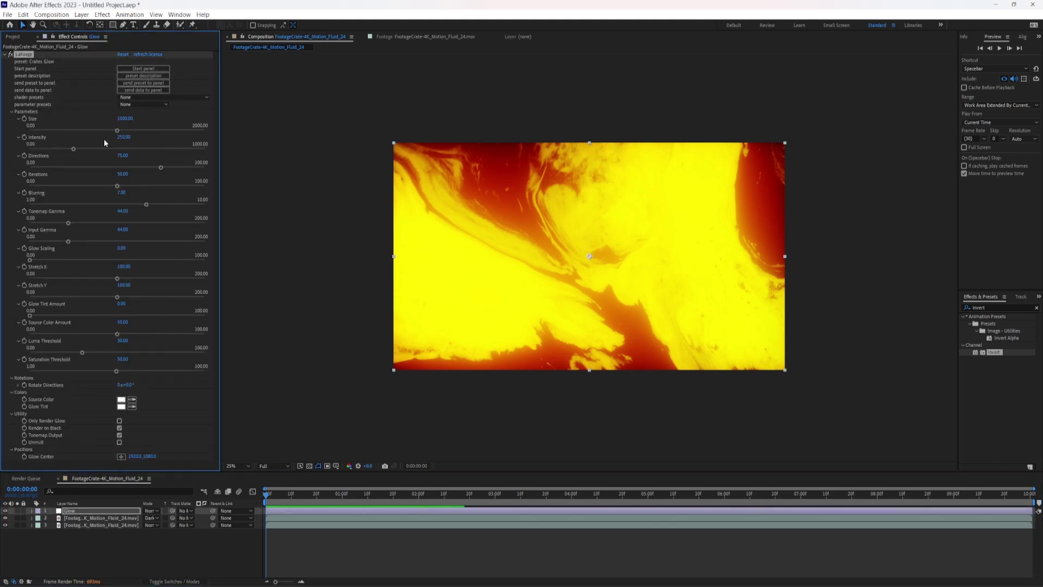
{"action": "left_click_drag", "start_coordinate": [106, 131], "coordinate": [61, 132]}
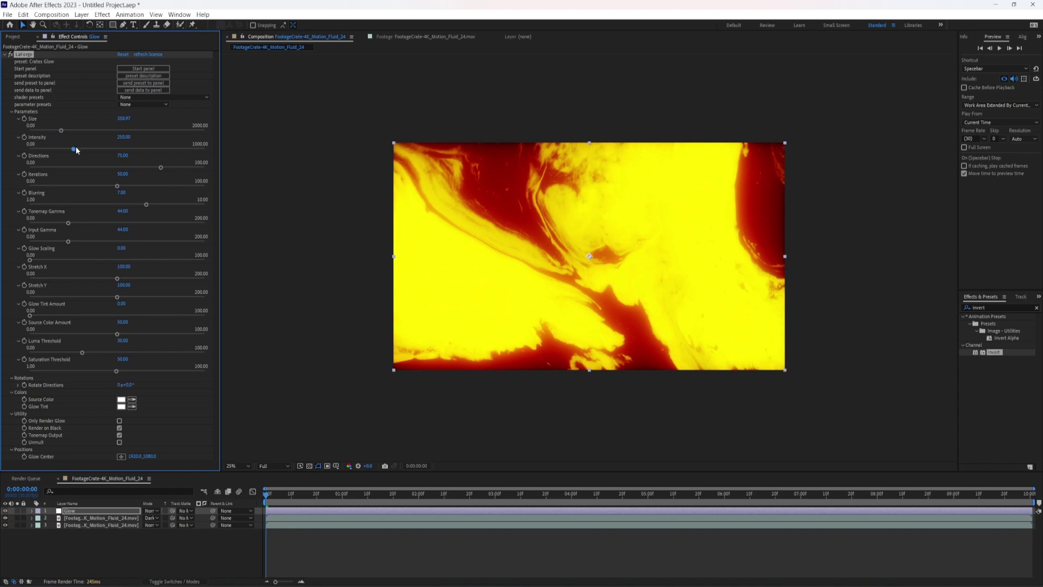
{"action": "left_click_drag", "start_coordinate": [76, 147], "coordinate": [67, 150]}
{"action": "left_click_drag", "start_coordinate": [160, 167], "coordinate": [54, 165]}
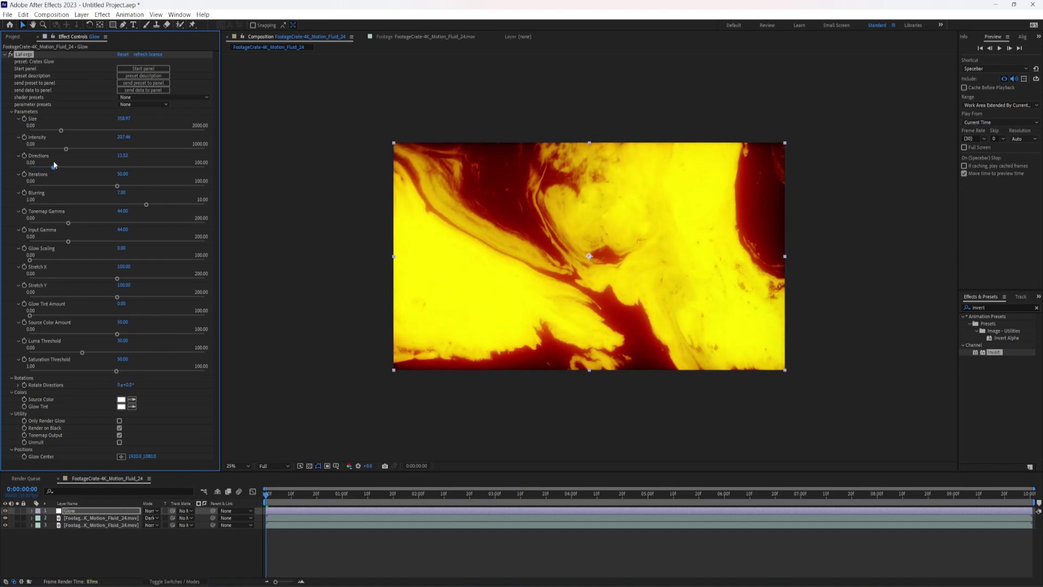
{"action": "left_click_drag", "start_coordinate": [100, 204], "coordinate": [75, 207]}
{"action": "mouse_move", "coordinate": [84, 299]}
{"action": "left_mouse_down"}
{"action": "mouse_move", "coordinate": [33, 300]}
{"action": "mouse_move", "coordinate": [68, 300]}
{"action": "left_mouse_up"}
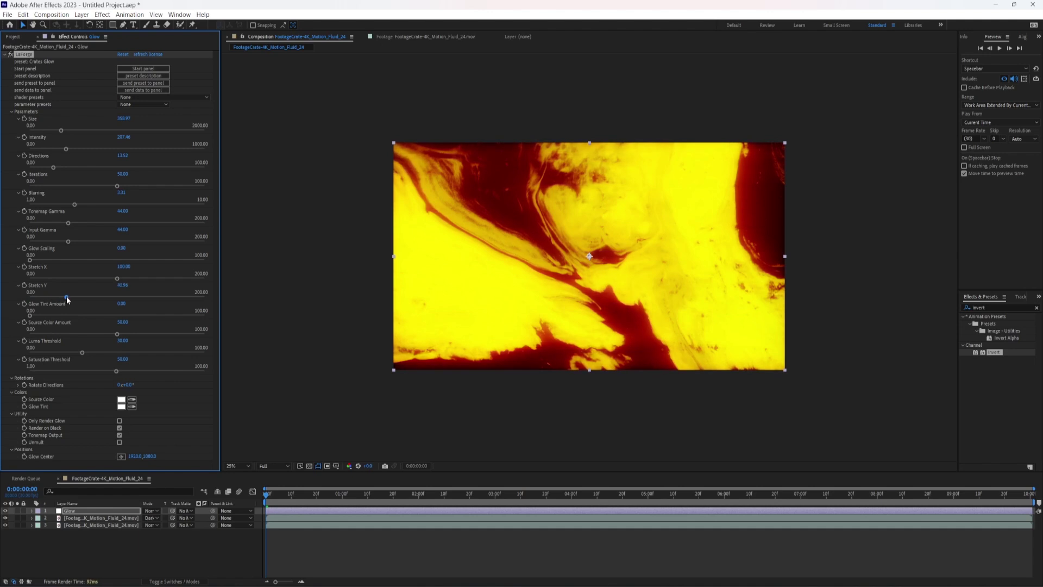
- Recolour an Output Cycle stop in the footage layer's Colorama
{"action": "key", "text": "ctrl+Down"}
{"action": "key", "text": "ctrl+Down"}
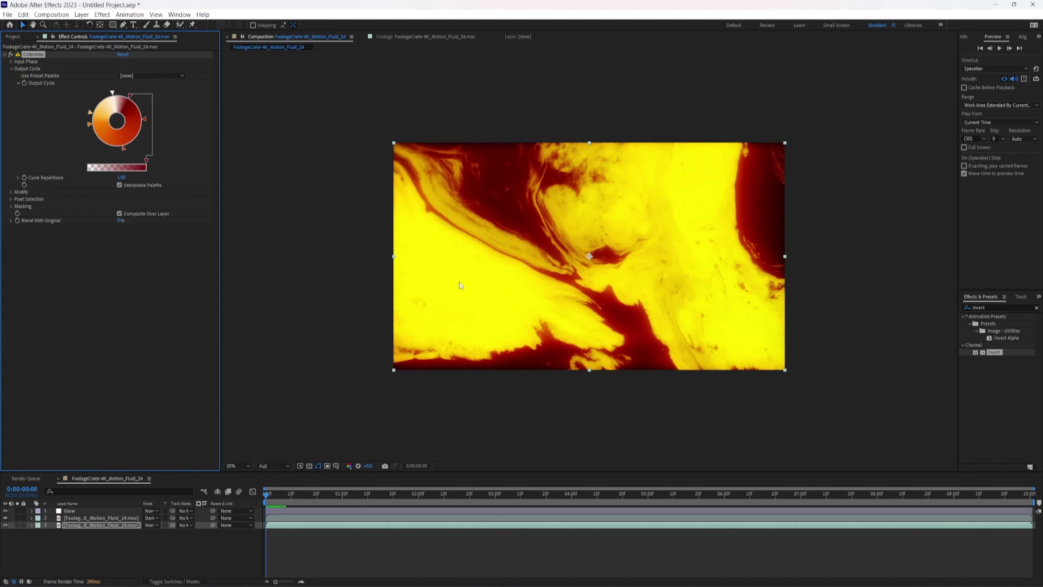
{"action": "double_click", "coordinate": [124, 147]}
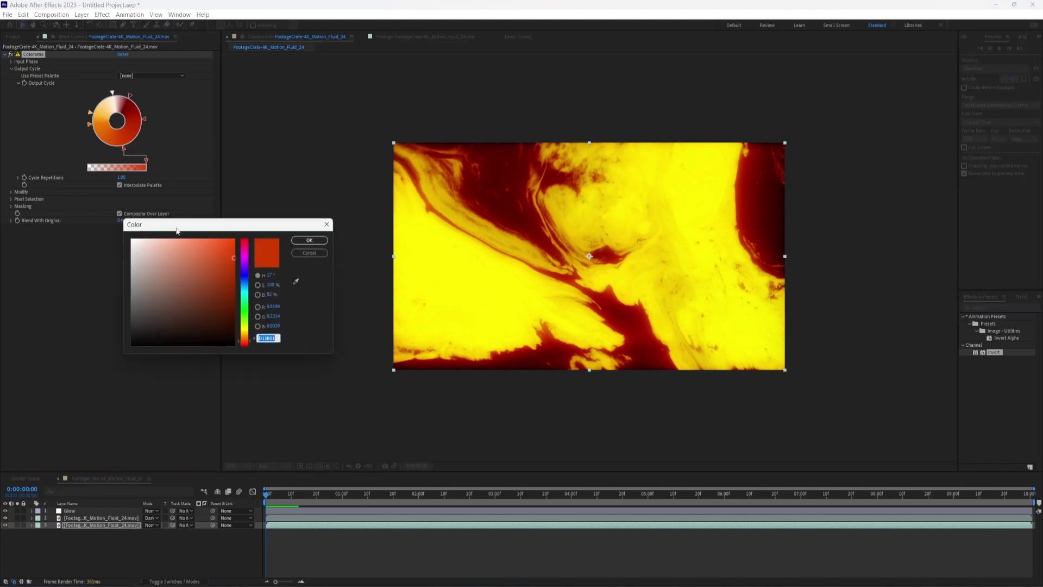
{"action": "left_click", "coordinate": [205, 263]}
{"action": "key", "text": "Return"}
{"action": "left_click", "coordinate": [93, 535]}
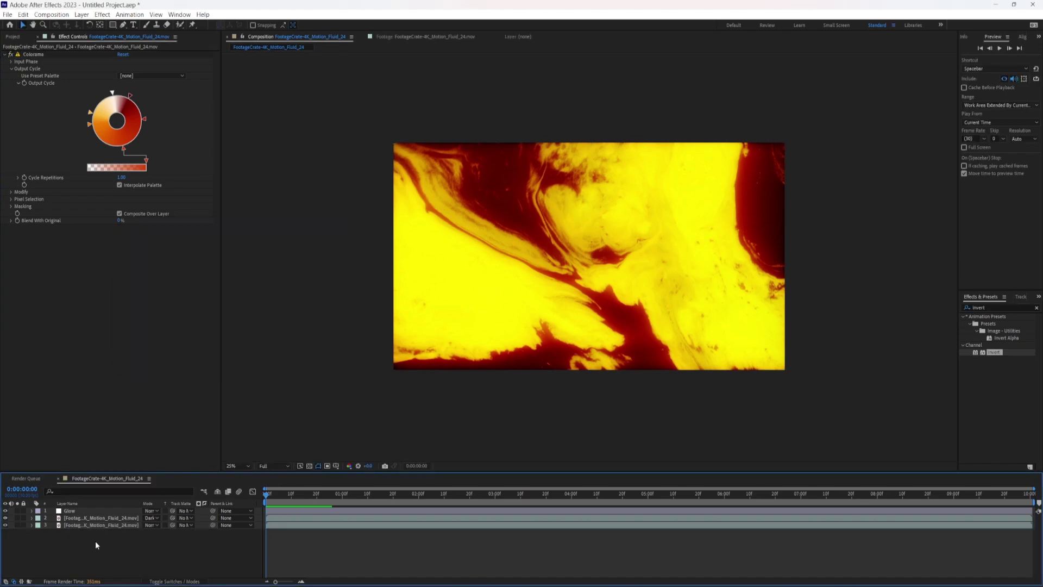
- Add a new adjustment layer placed beneath Glow
{"action": "right_click", "coordinate": [96, 544]}
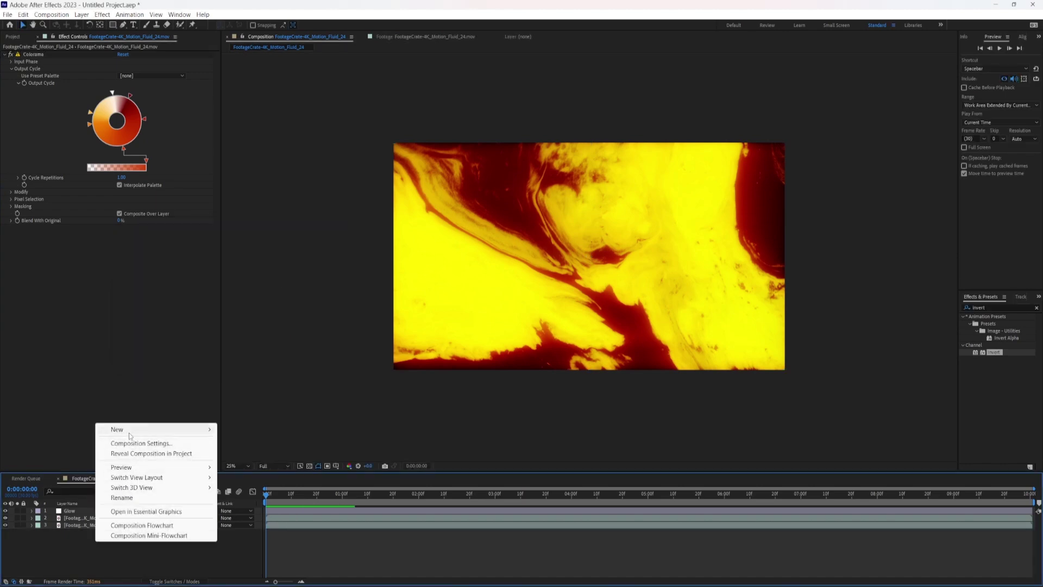
{"action": "mouse_move", "coordinate": [117, 429]}
{"action": "left_click", "coordinate": [245, 493]}
{"action": "left_click_drag", "start_coordinate": [78, 521], "coordinate": [78, 521]}
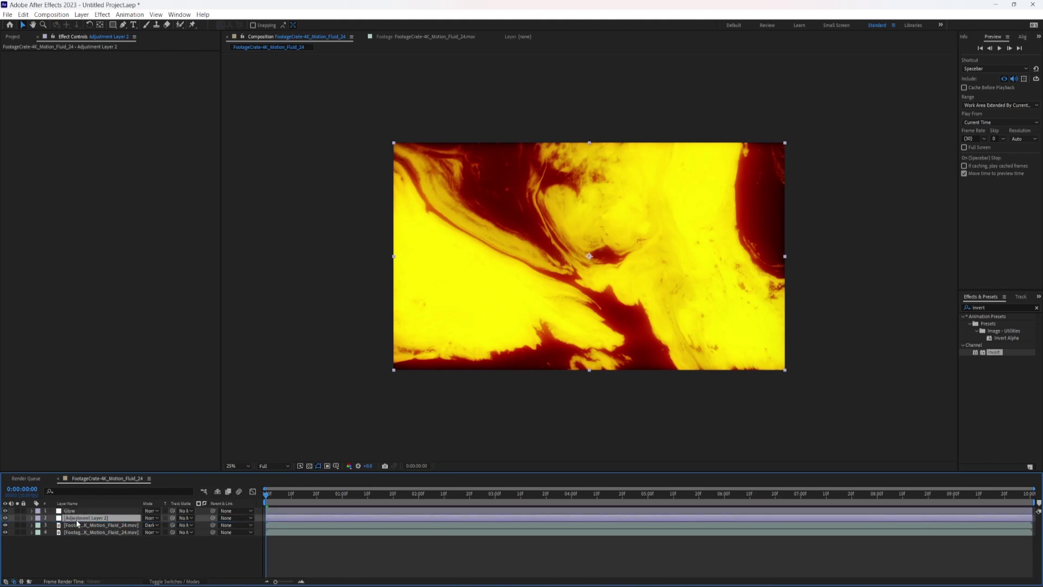
- Apply Hue/Saturation and Curves to the adjustment layer, bending the RGB curve
{"action": "double_click", "coordinate": [1000, 307]}
{"action": "type", "text": "hue"}
{"action": "left_click_drag", "start_coordinate": [1008, 363], "coordinate": [137, 151]}
{"action": "double_click", "coordinate": [993, 307]}
{"action": "type", "text": "curves"}
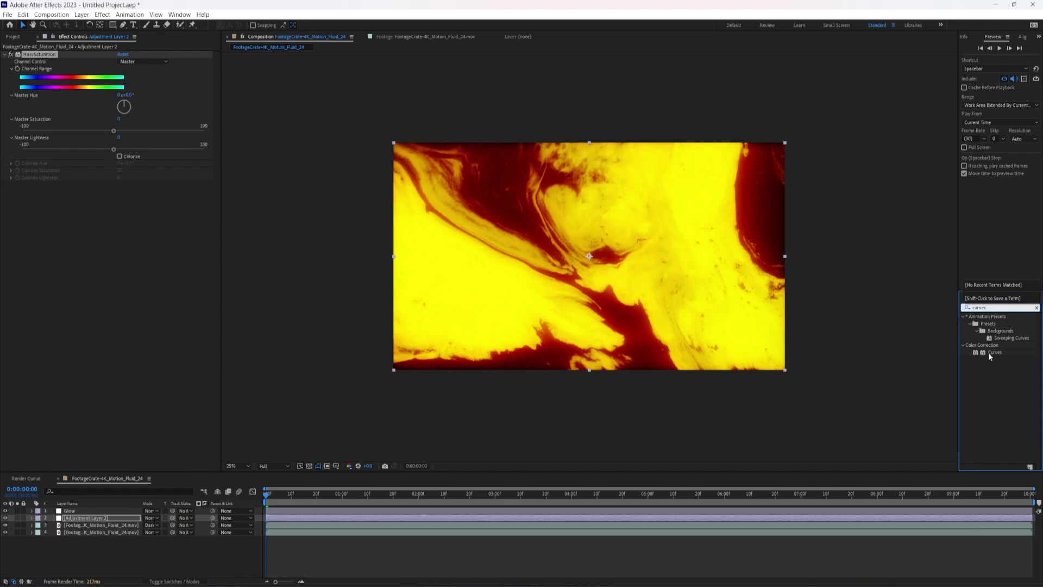
{"action": "left_click_drag", "start_coordinate": [990, 353], "coordinate": [98, 97]}
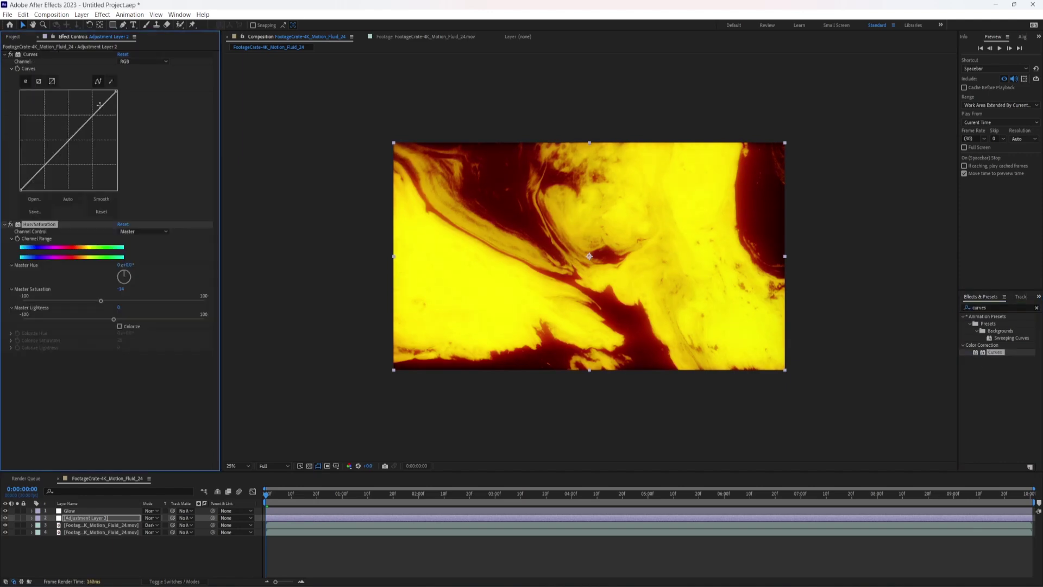
{"action": "left_click_drag", "start_coordinate": [55, 156], "coordinate": [79, 128]}
- Recolour and reposition the bottom layer's Colorama markers for a deep orange-red fluid
{"action": "left_click", "coordinate": [101, 531]}
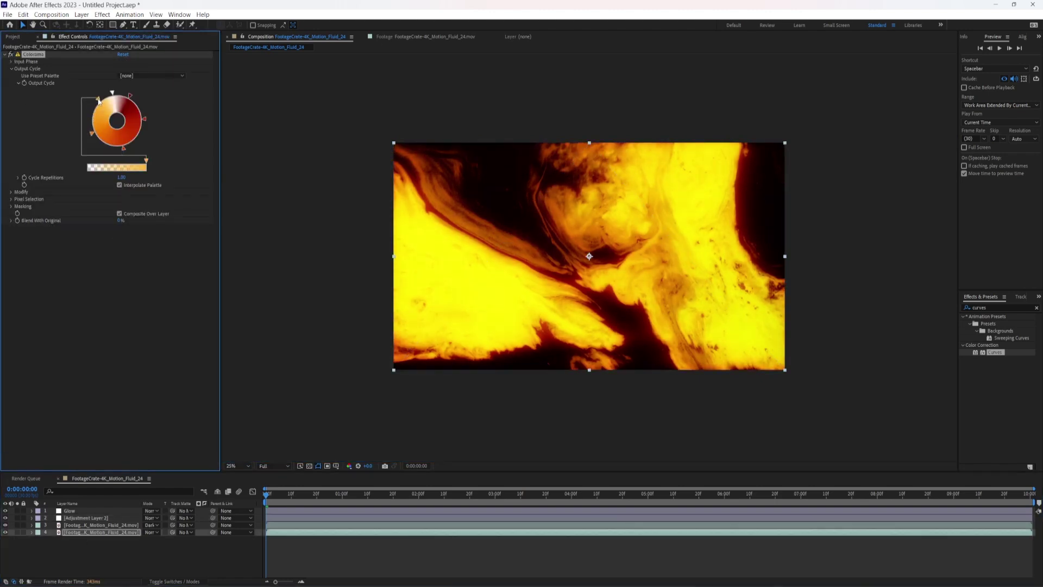
{"action": "double_click", "coordinate": [86, 131]}
{"action": "left_click", "coordinate": [243, 339]}
{"action": "left_click", "coordinate": [305, 244]}
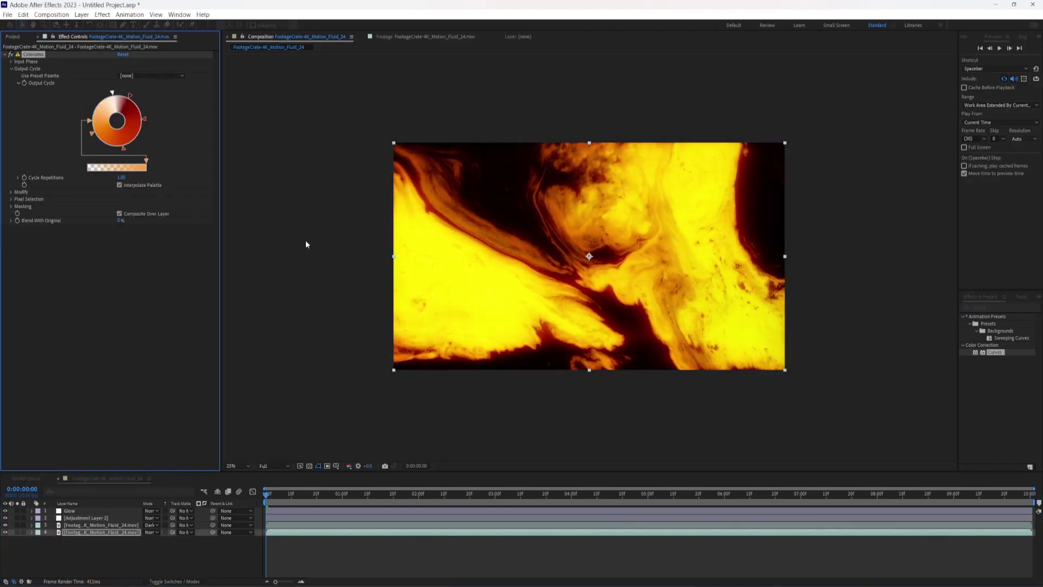
{"action": "left_click_drag", "start_coordinate": [90, 122], "coordinate": [97, 99]}
{"action": "left_click_drag", "start_coordinate": [144, 130], "coordinate": [135, 103]}
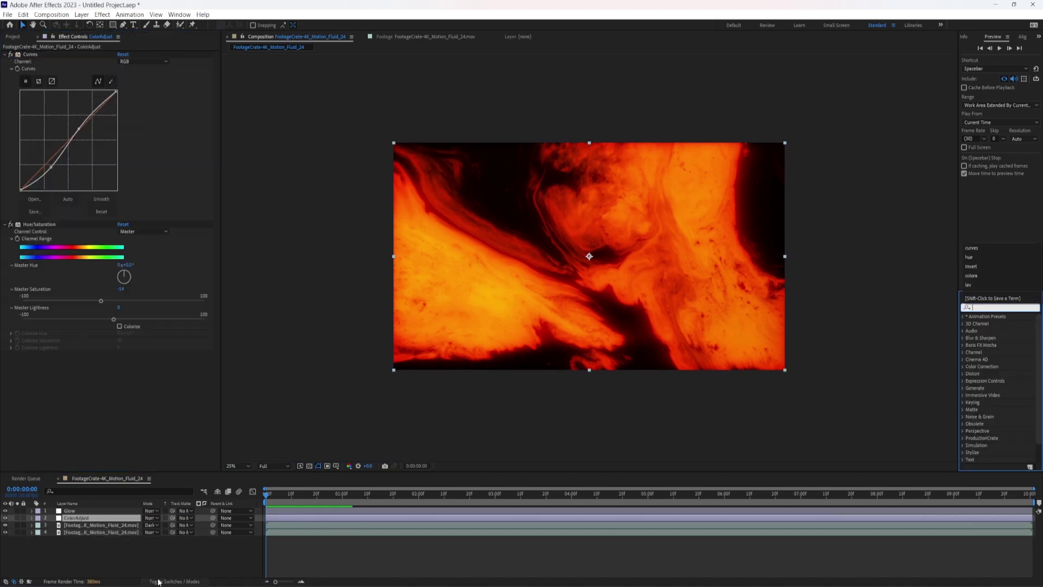
- Apply Turbulent Displace to ColorAdjust and set an Evolution keyframe at the start
{"action": "left_click", "coordinate": [158, 581]}
{"action": "left_click", "coordinate": [116, 553]}
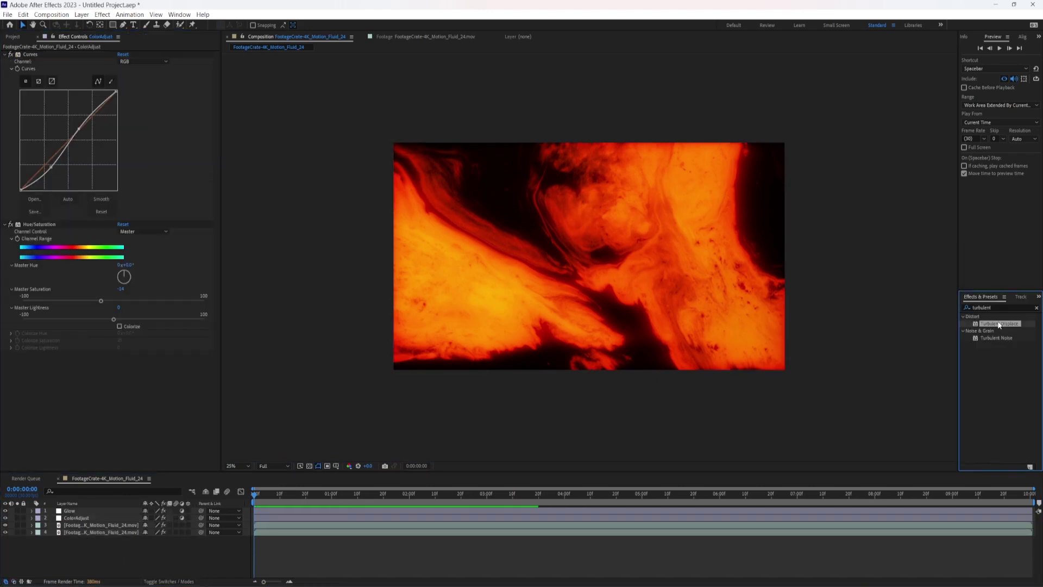
{"action": "left_click_drag", "start_coordinate": [998, 324], "coordinate": [90, 520]}
{"action": "left_click", "coordinate": [18, 398]}
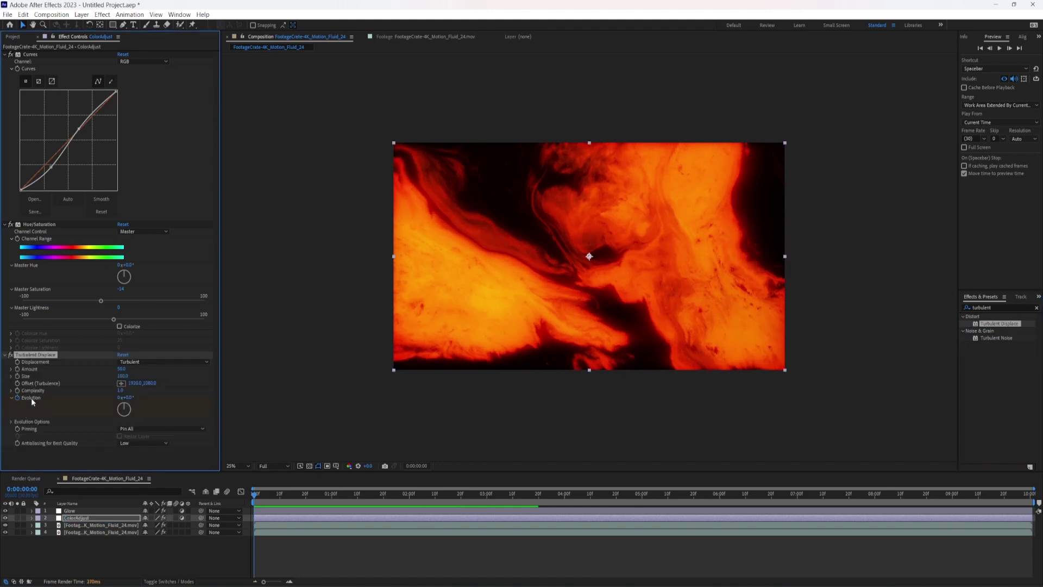
{"action": "left_click_drag", "start_coordinate": [256, 494], "coordinate": [1030, 494]}
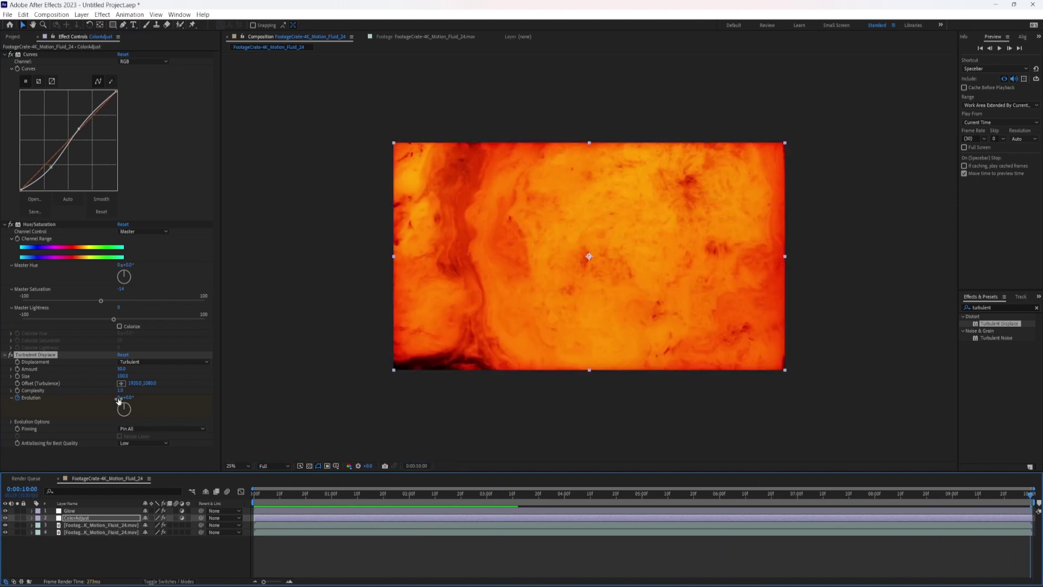
- Keyframe Evolution at the last frame and reduce Size to 28, previewing the warp
{"action": "left_click", "coordinate": [120, 397]}
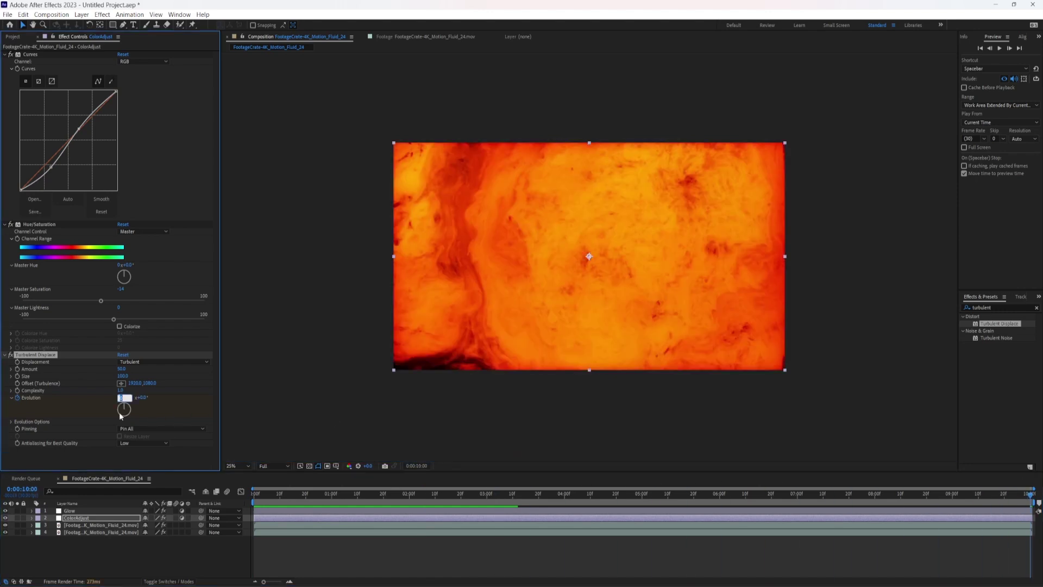
{"action": "key", "text": "Return"}
{"action": "scroll", "coordinate": [370, 235], "scroll_direction": "up", "scroll_amount": 1}
{"action": "key", "text": "space"}
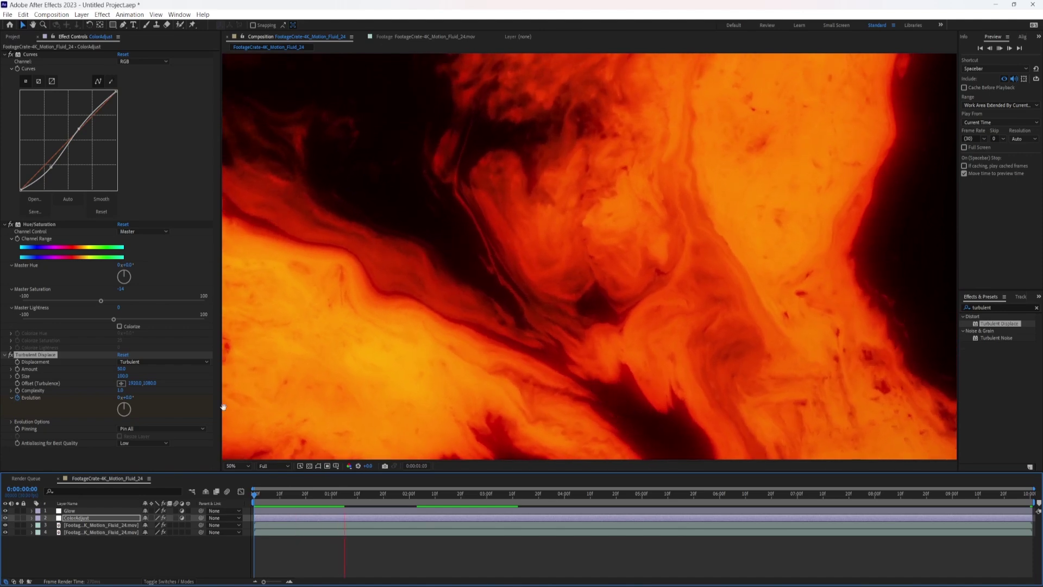
{"action": "left_click_drag", "start_coordinate": [120, 375], "coordinate": [87, 375]}
{"action": "left_click_drag", "start_coordinate": [347, 493], "coordinate": [1030, 495]}
{"action": "left_click", "coordinate": [121, 397]}
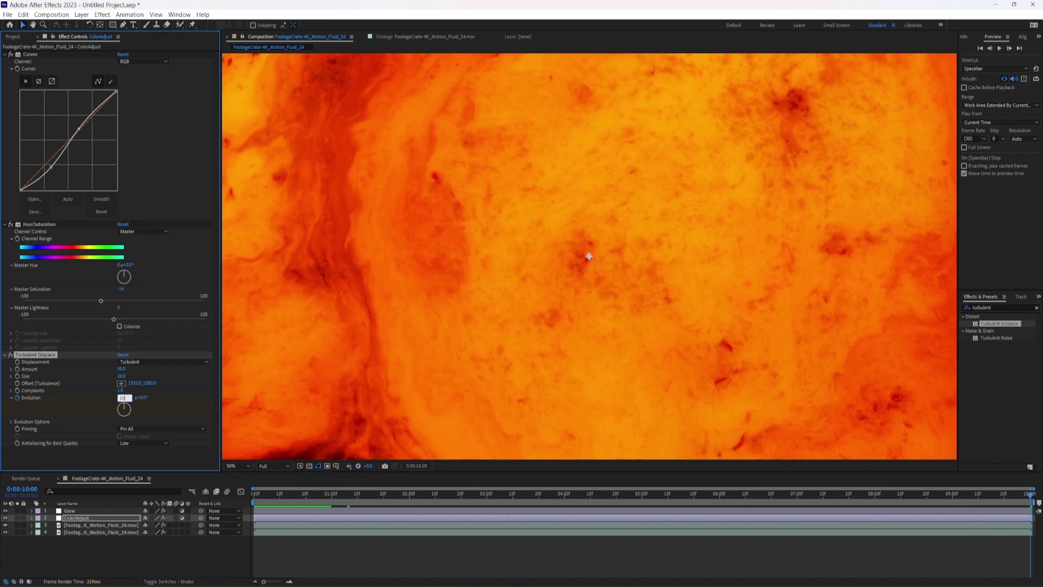
{"action": "key", "text": "space"}
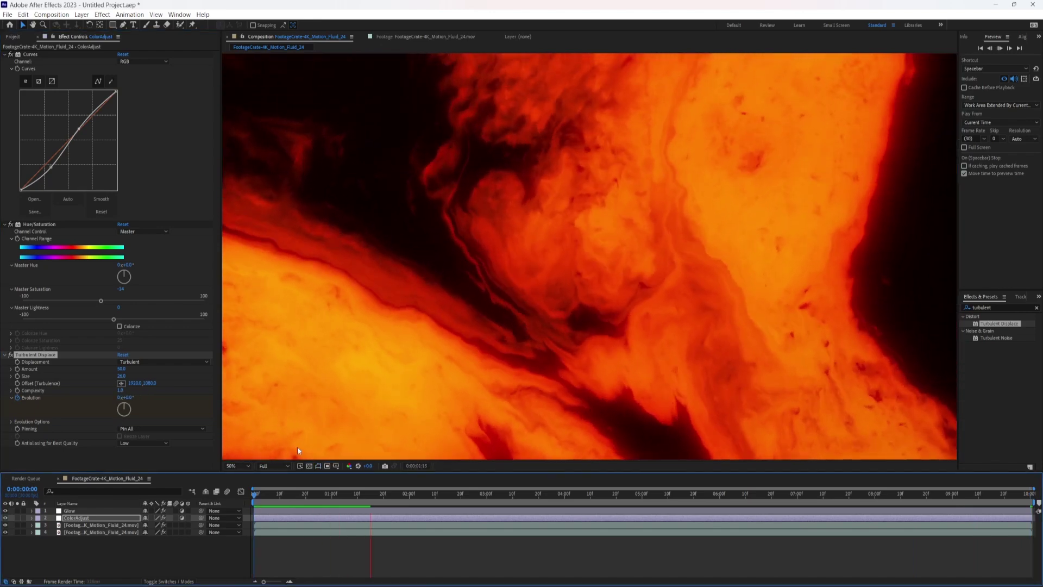
- Set the Turbulent Displace Amount to 20 and preview from the start
{"action": "left_click", "coordinate": [122, 369]}
{"action": "type", "text": "20"}
{"action": "key", "text": "Return"}
{"action": "key", "text": "space"}
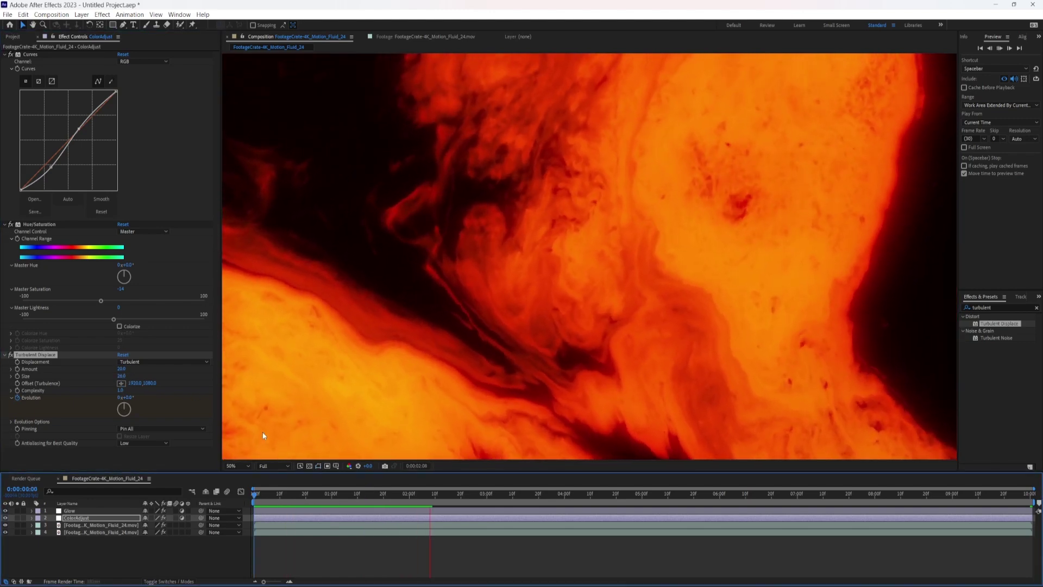
- Import PCrate_Transp.png into the comp and move its layer above ColorAdjust
{"action": "left_click", "coordinate": [13, 36]}
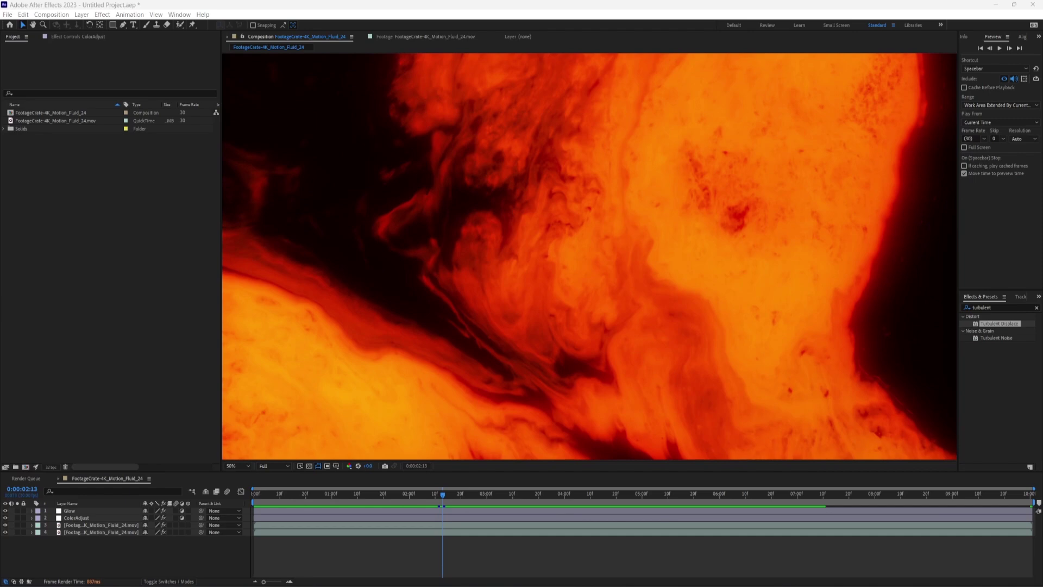
{"action": "left_click_drag", "start_coordinate": [799, 368], "coordinate": [76, 523]}
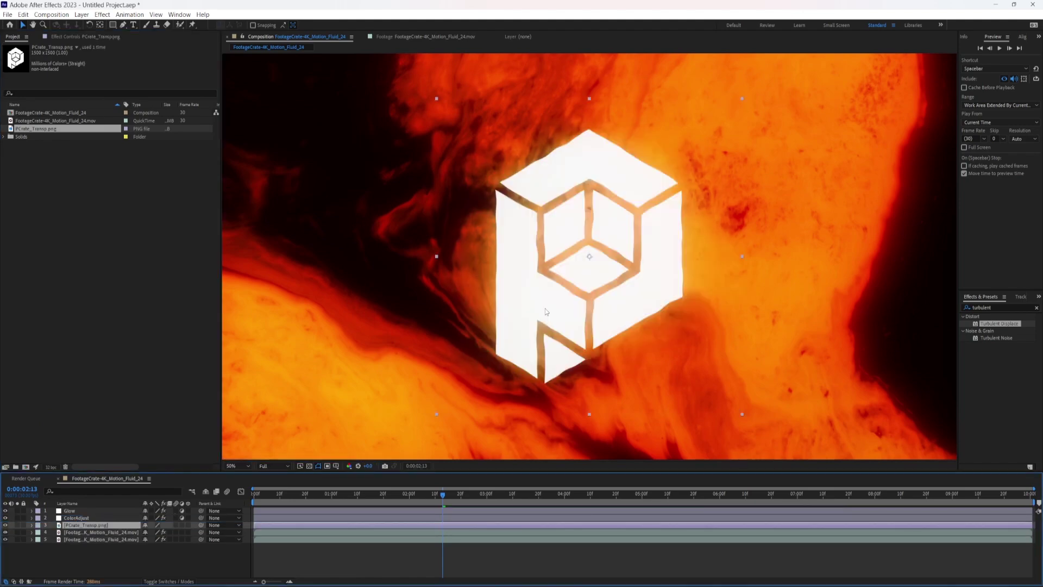
{"action": "left_click", "coordinate": [427, 495]}
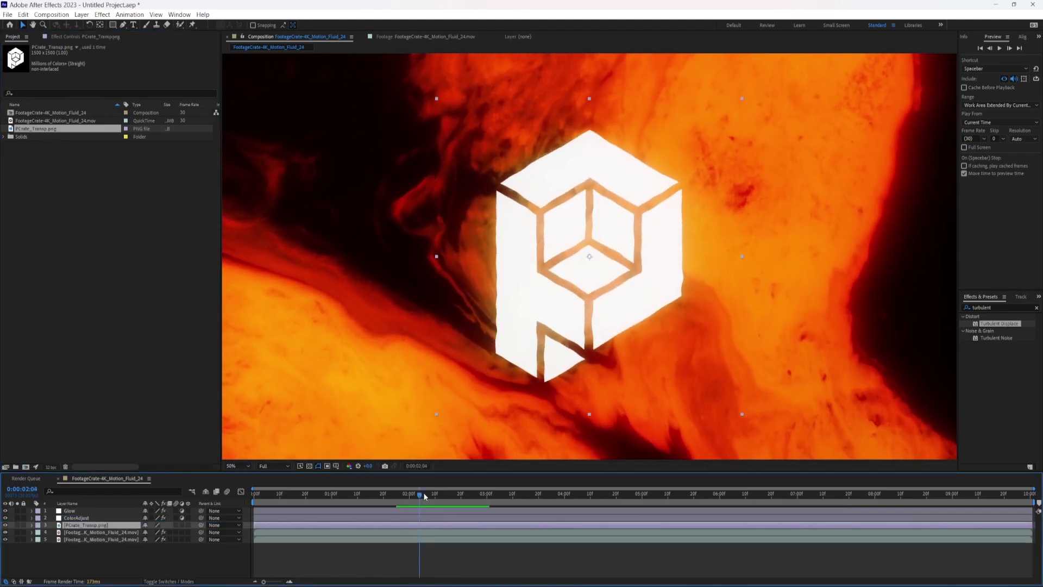
{"action": "left_click_drag", "start_coordinate": [78, 529], "coordinate": [76, 514]}
- Apply Invert to the logo layer, turning it dark with red edges
{"action": "left_click", "coordinate": [1036, 308]}
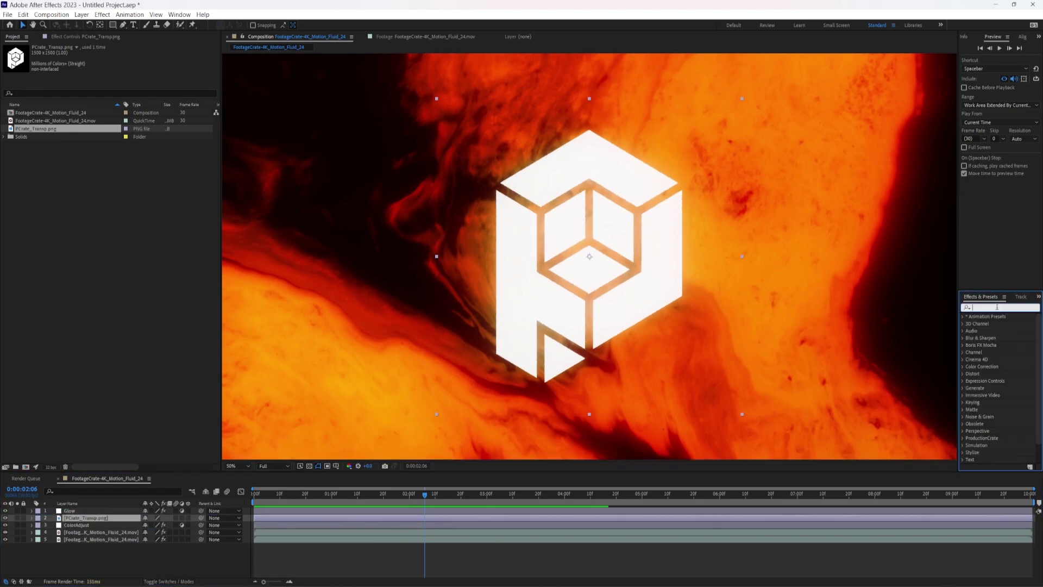
{"action": "type", "text": "invert"}
{"action": "left_click_drag", "start_coordinate": [993, 352], "coordinate": [103, 517]}
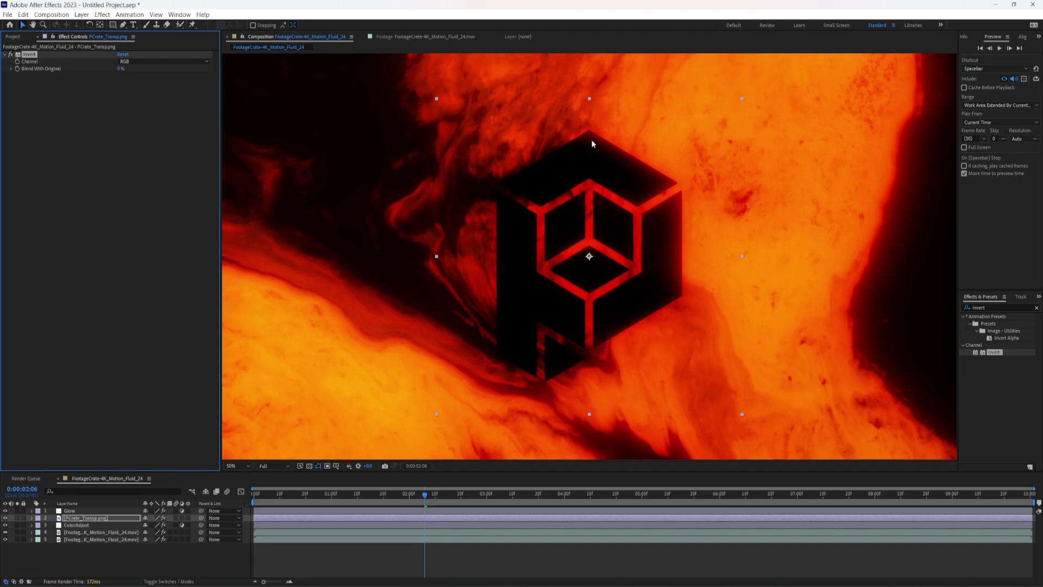
- Set the Glow layer's LaForge Size to 531.47 and Intensity to 272.73
{"action": "left_click", "coordinate": [81, 511]}
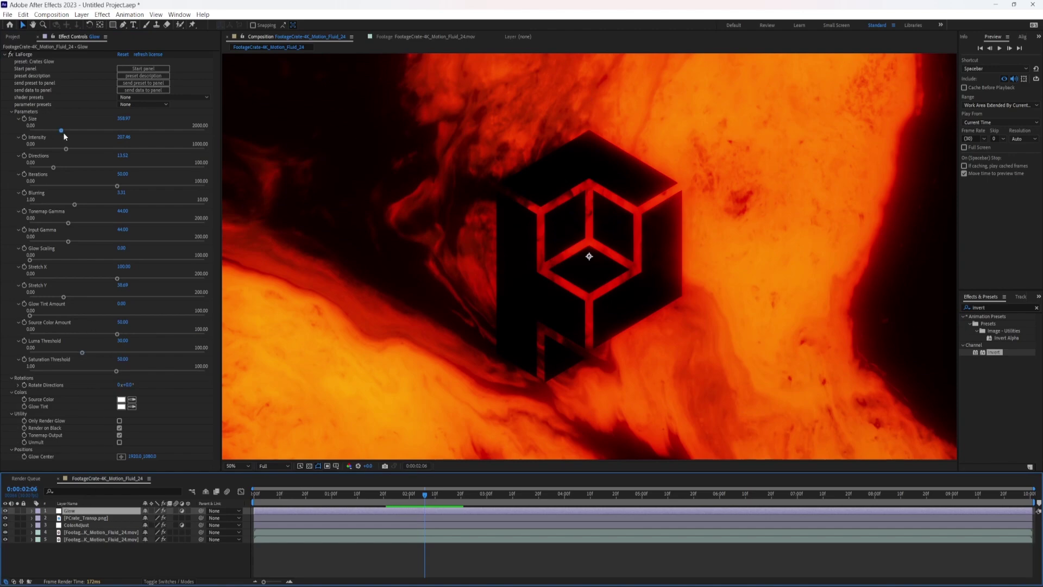
{"action": "left_click_drag", "start_coordinate": [63, 132], "coordinate": [70, 167]}
{"action": "left_click", "coordinate": [77, 148]}
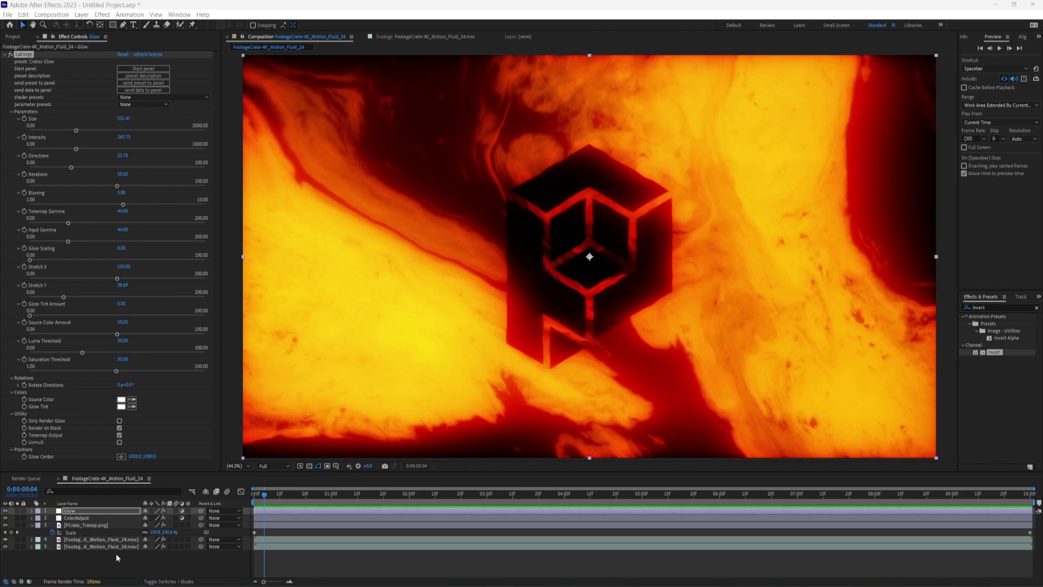
- Add a Null 1 layer and drive its Position with a wiggle(10,10) expression
{"action": "right_click", "coordinate": [115, 553]}
{"action": "mouse_move", "coordinate": [193, 447]}
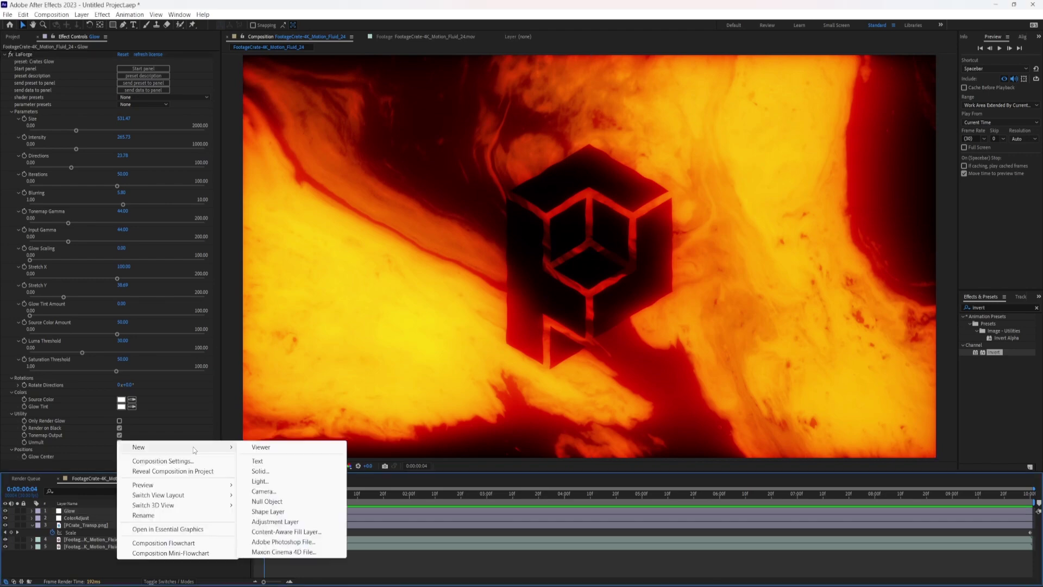
{"action": "left_click", "coordinate": [282, 503]}
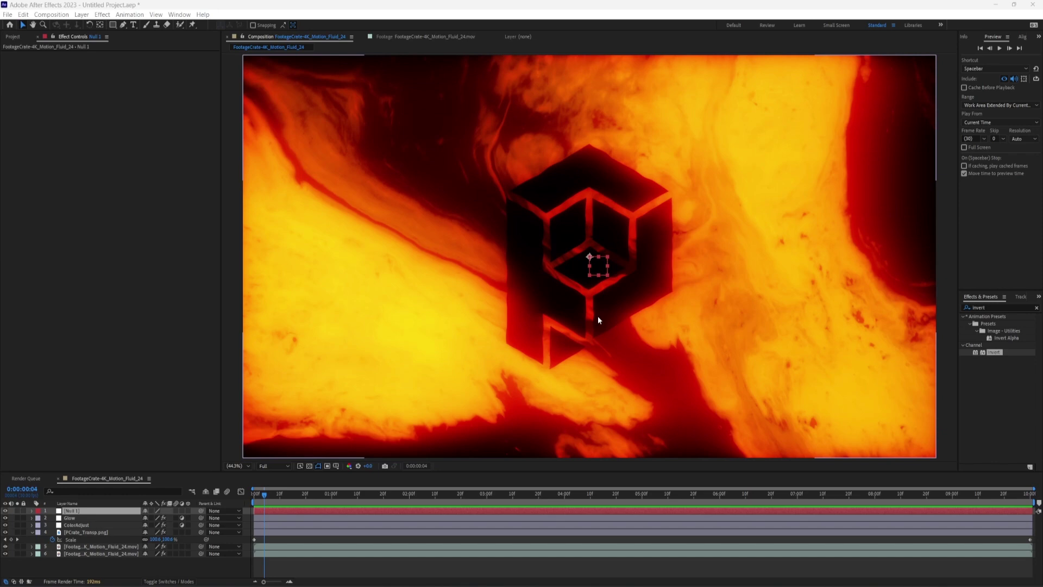
{"action": "left_click", "coordinate": [271, 511]}
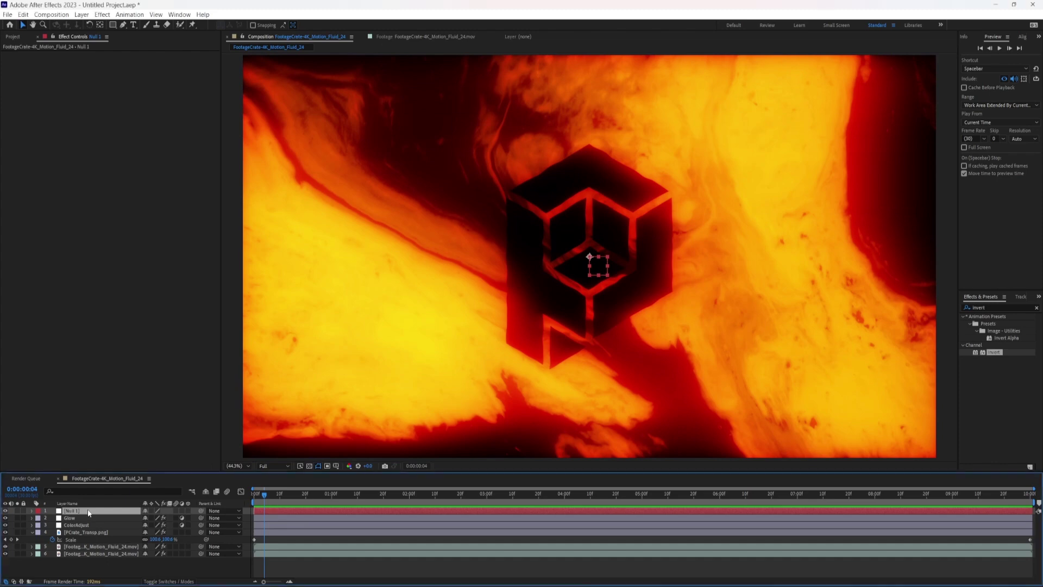
{"action": "key", "text": "p"}
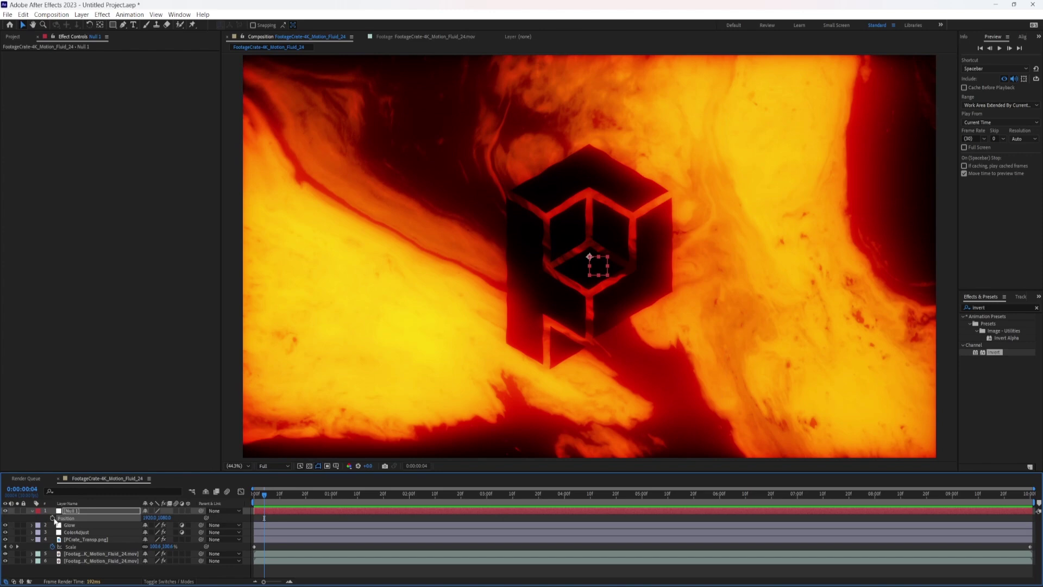
{"action": "left_click", "coordinate": [53, 518], "text": "alt"}
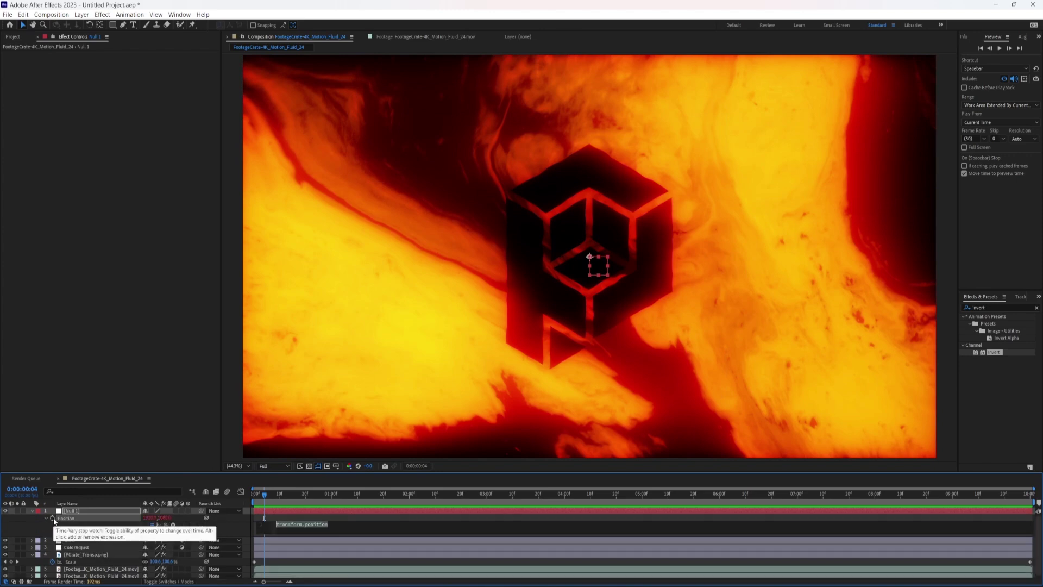
{"action": "type", "text": "wiggle(10,10"}
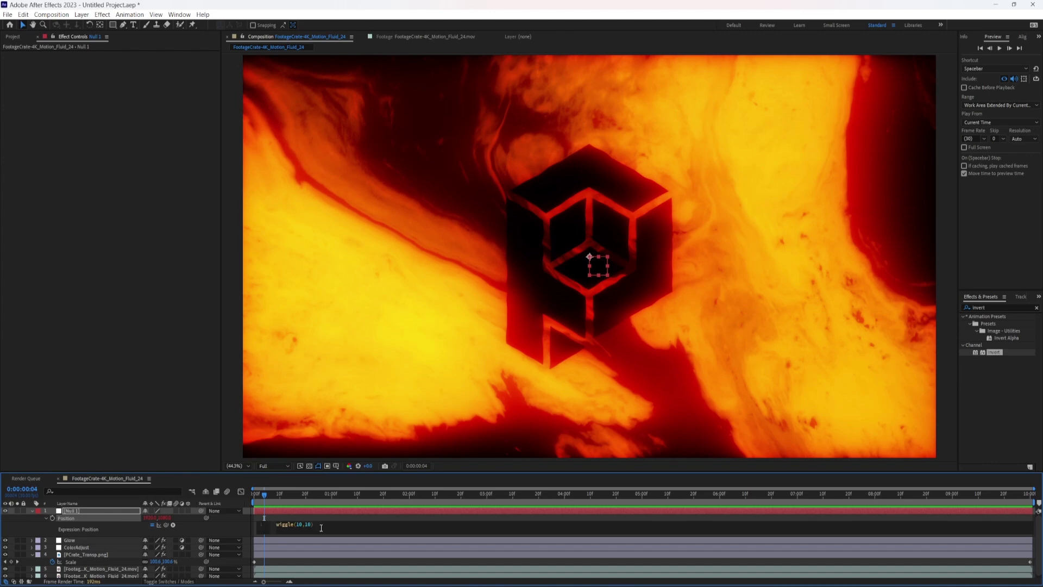
{"action": "left_click_drag", "start_coordinate": [265, 501], "coordinate": [254, 501]}
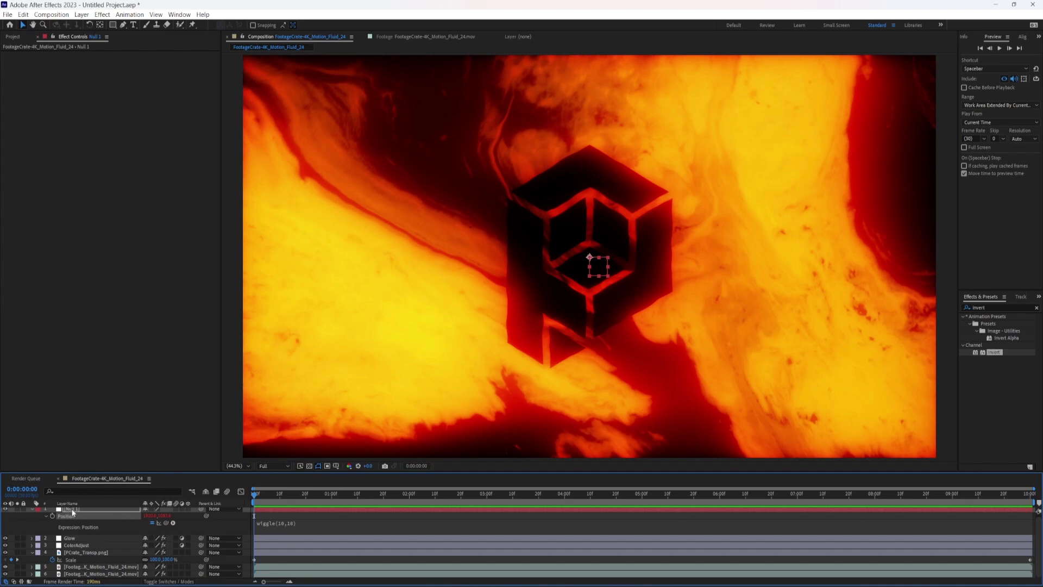
- Parent both fluid layers and the logo to Null 1, then preview the shake
{"action": "left_click", "coordinate": [115, 574]}
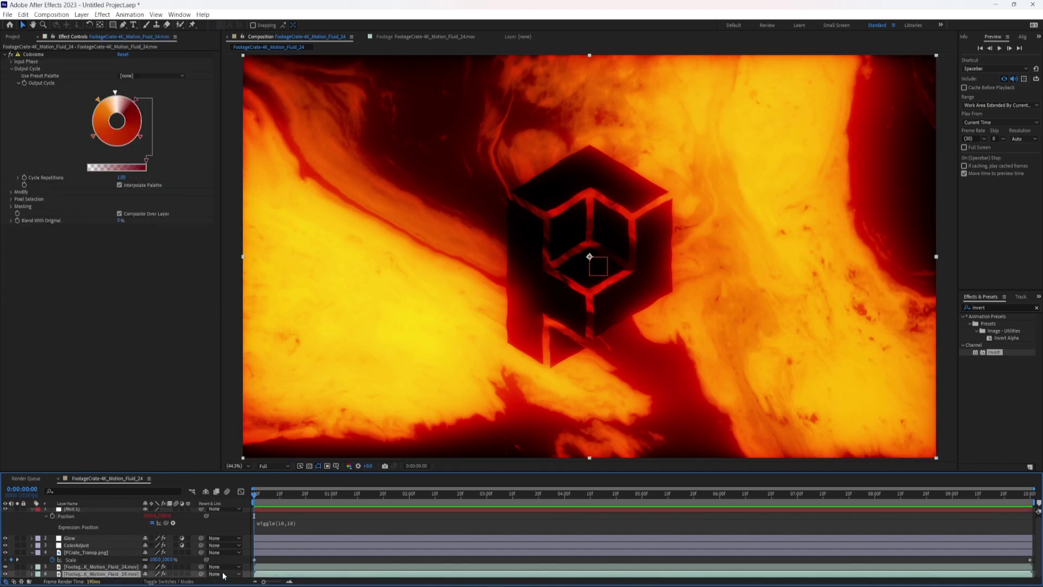
{"action": "left_click_drag", "start_coordinate": [201, 574], "coordinate": [74, 509]}
{"action": "left_click", "coordinate": [220, 551]}
{"action": "left_click", "coordinate": [260, 493]}
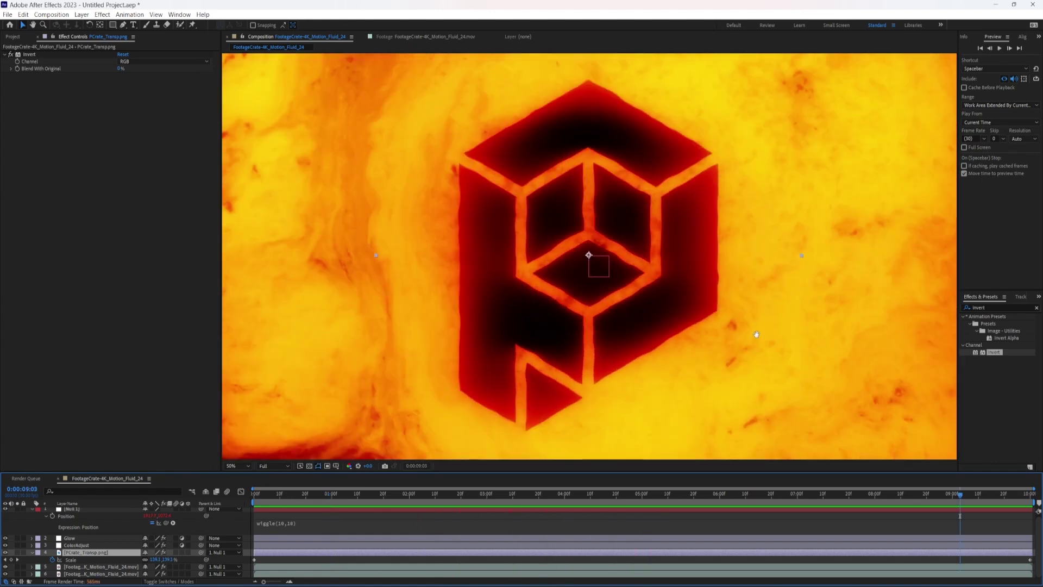
{"action": "key", "text": "Home"}
{"action": "key", "text": "space"}
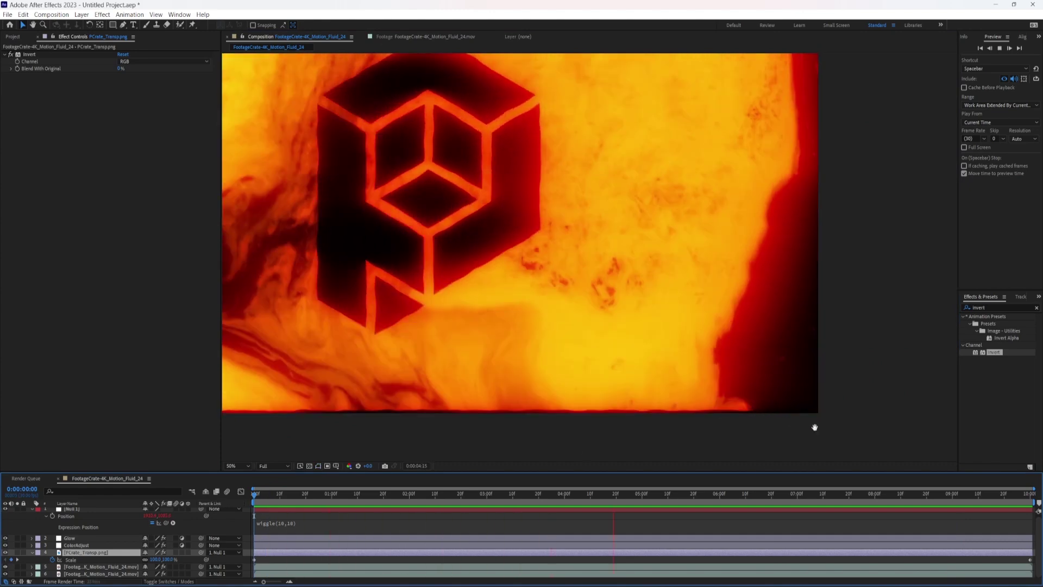
{"action": "key", "text": "space"}
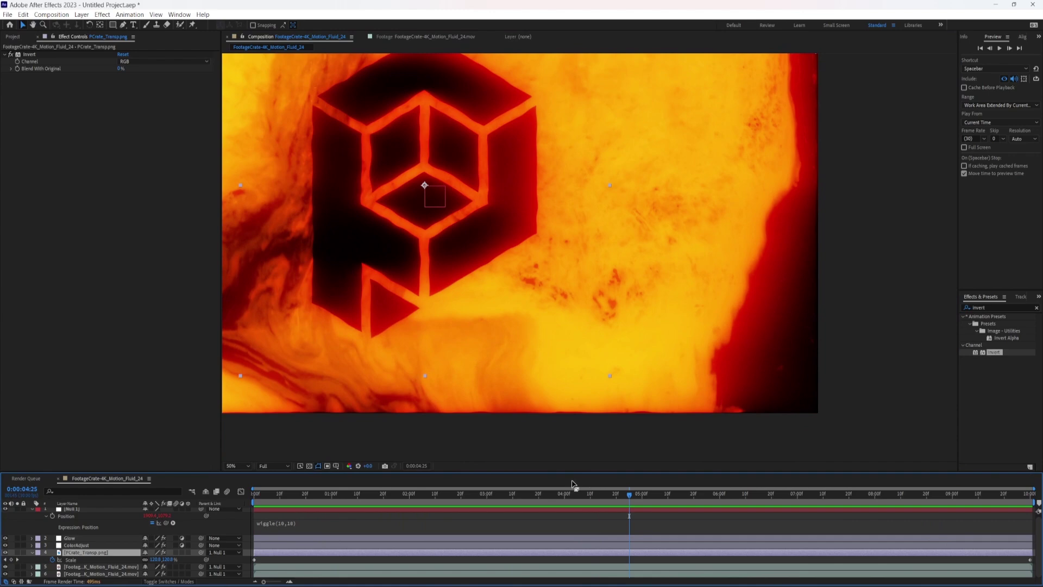
{"action": "left_click_drag", "start_coordinate": [286, 494], "coordinate": [228, 497]}
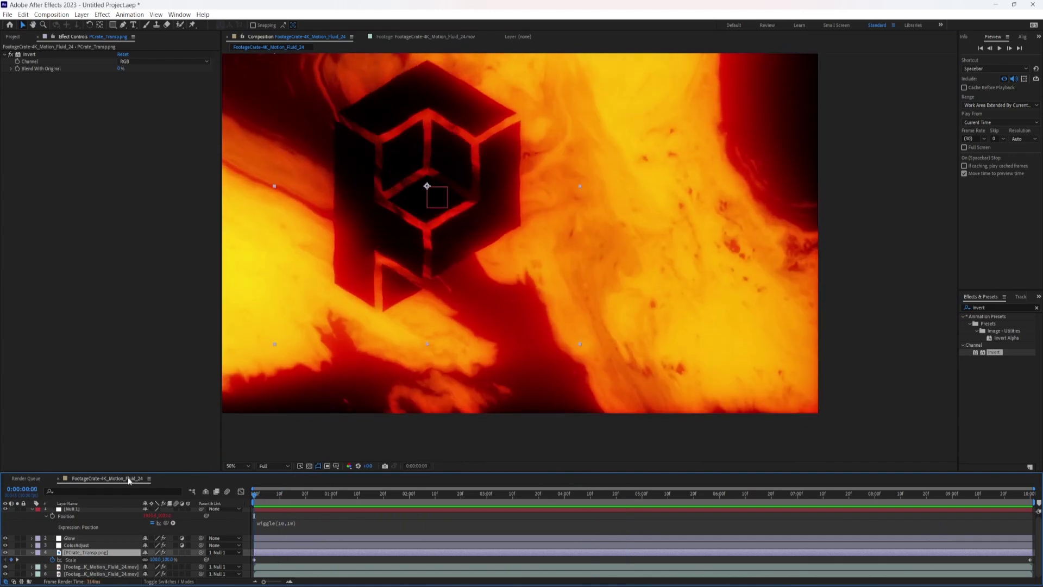
- Scale both fluid footage layers to 105% and play a preview
{"action": "left_click", "coordinate": [101, 566]}
{"action": "left_click", "coordinate": [83, 575], "text": "shift"}
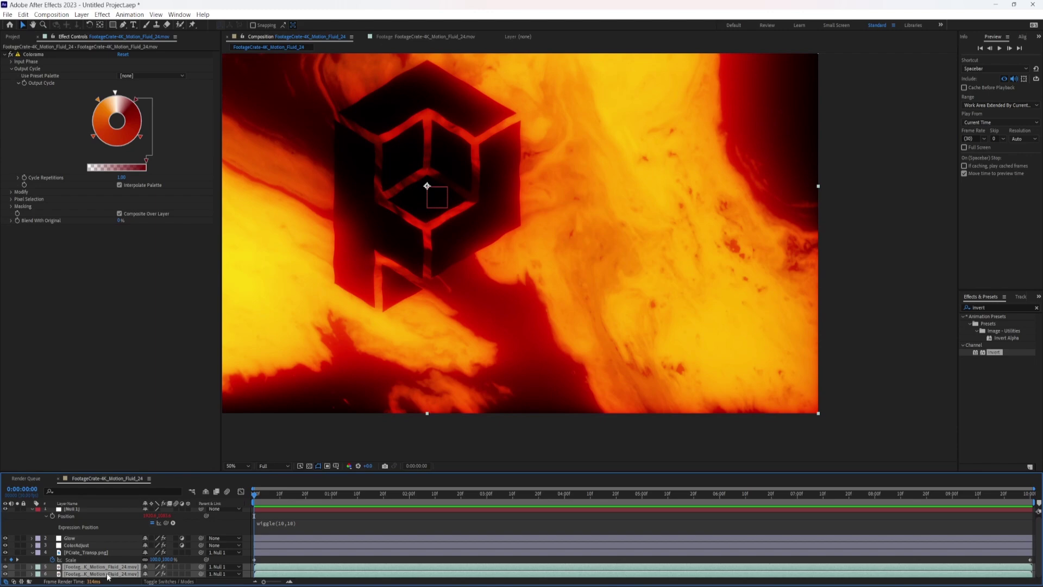
{"action": "key", "text": "s"}
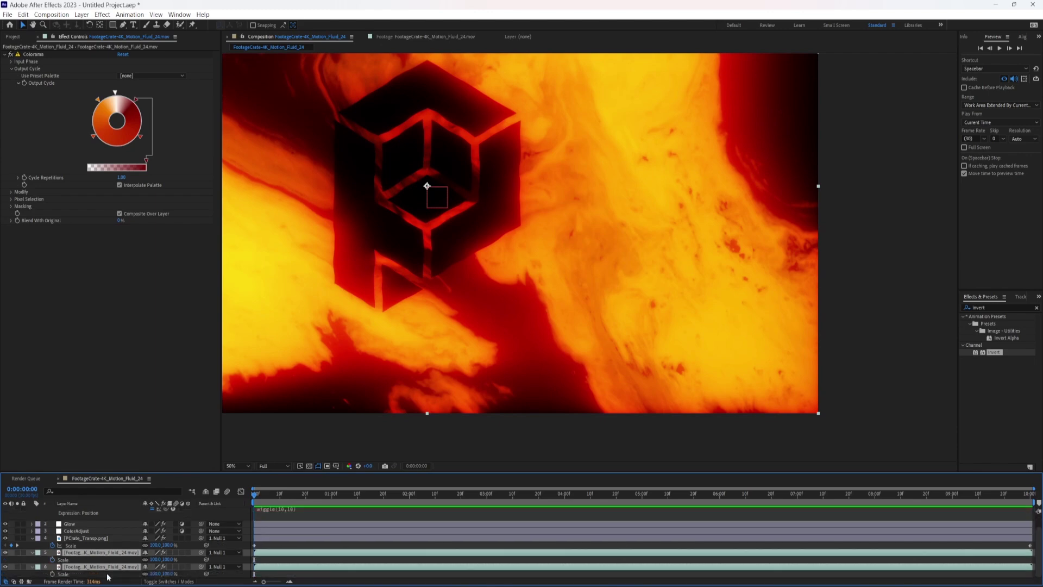
{"action": "left_click", "coordinate": [155, 559]}
{"action": "key", "text": "Return"}
{"action": "key", "text": "space"}
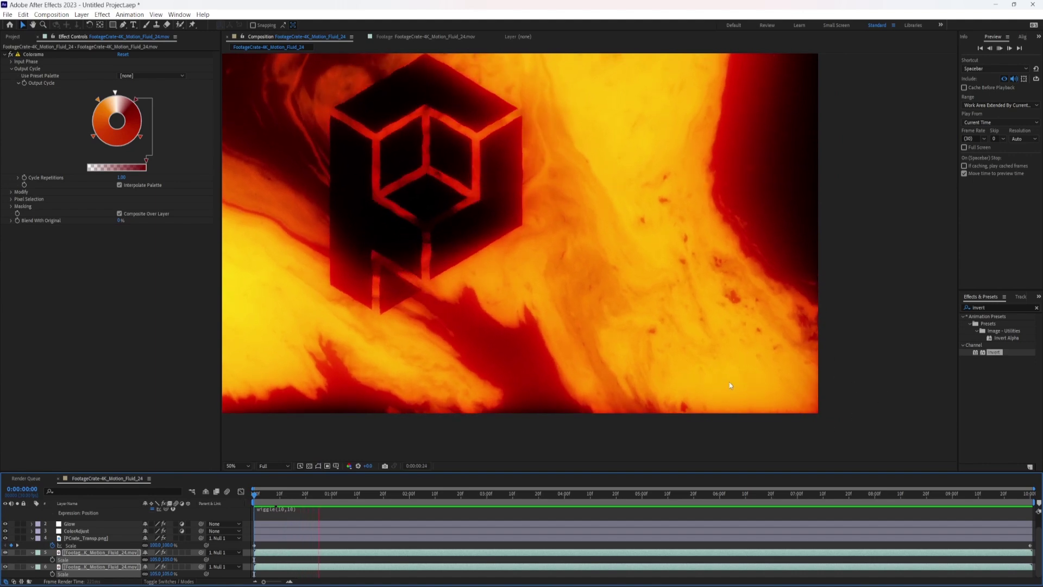
- Add a new adjustment layer carrying the LaForge Chromatic Abberation preset
{"action": "scroll", "coordinate": [729, 382], "scroll_direction": "down", "scroll_amount": 1}
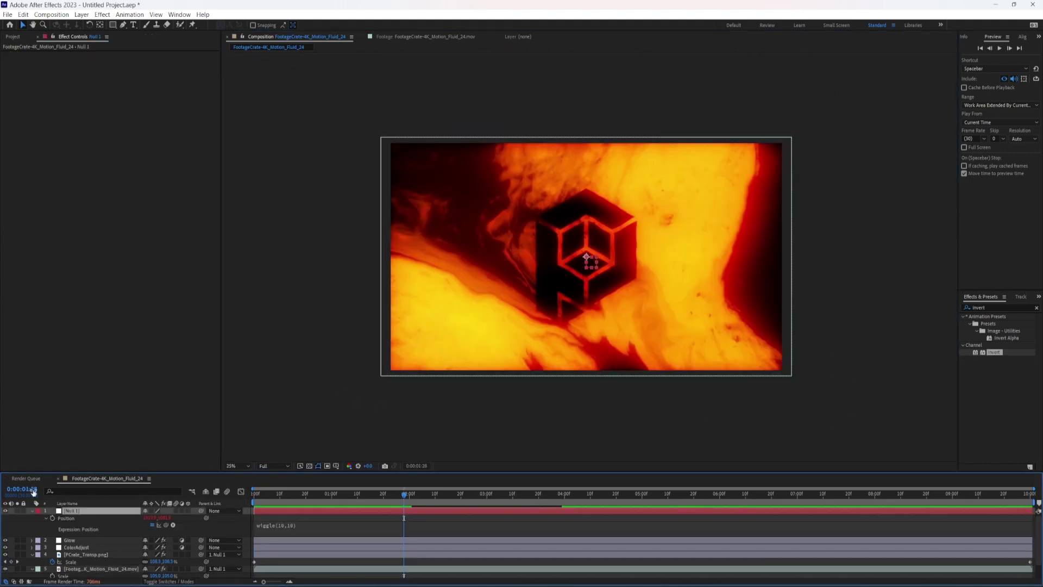
{"action": "left_click", "coordinate": [82, 14]}
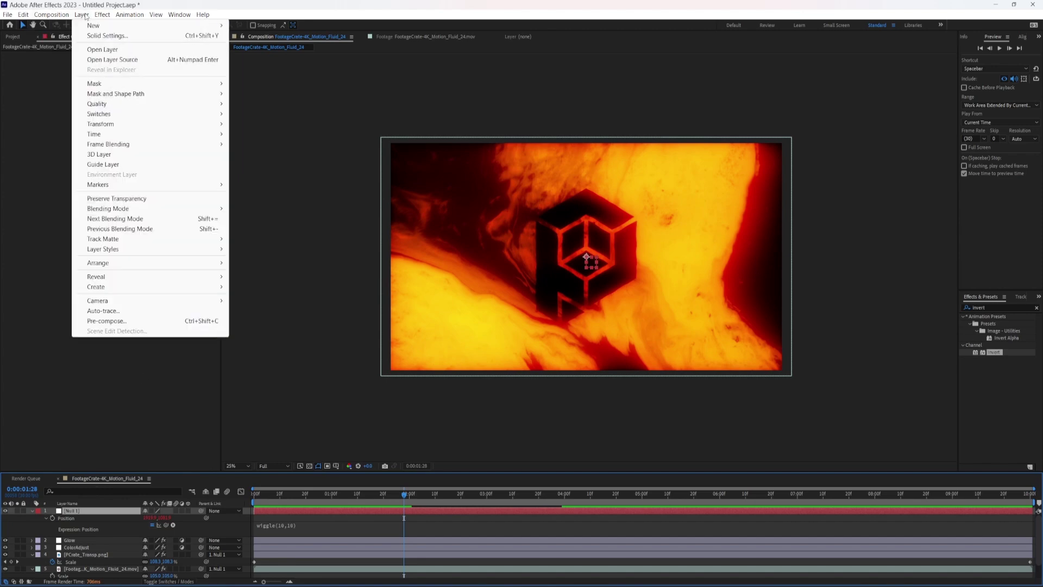
{"action": "mouse_move", "coordinate": [100, 23]}
{"action": "left_click", "coordinate": [262, 86]}
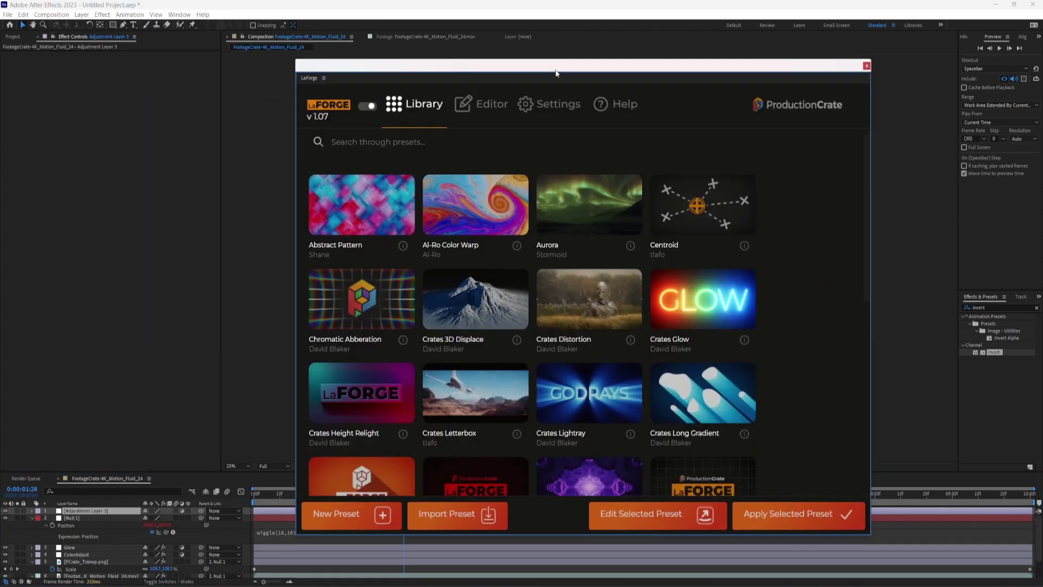
{"action": "left_click", "coordinate": [350, 311]}
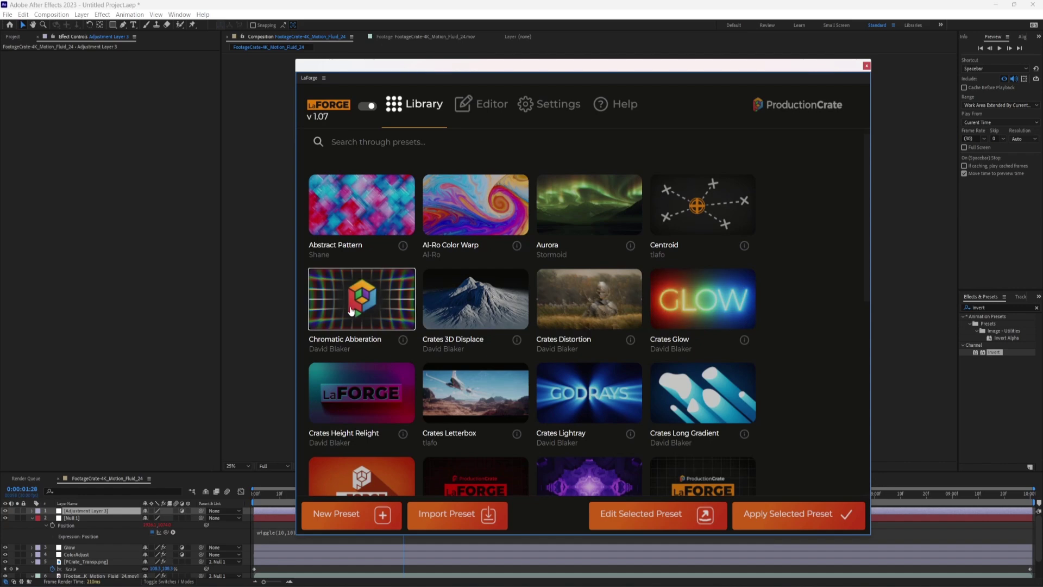
{"action": "left_click", "coordinate": [790, 516]}
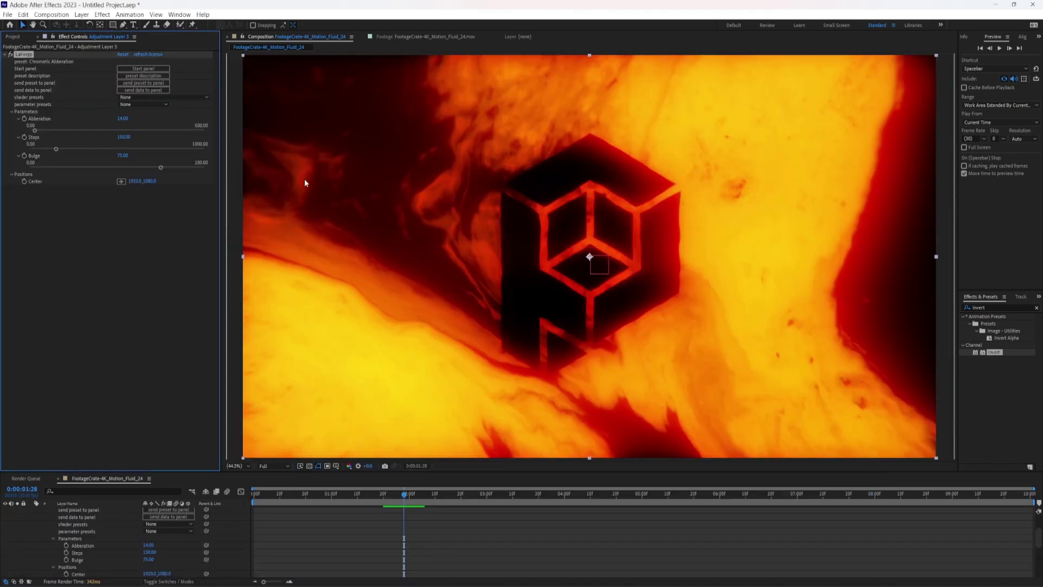
- Set Abberation to 65.27 and move its center up and right
{"action": "left_click_drag", "start_coordinate": [35, 131], "coordinate": [108, 129]}
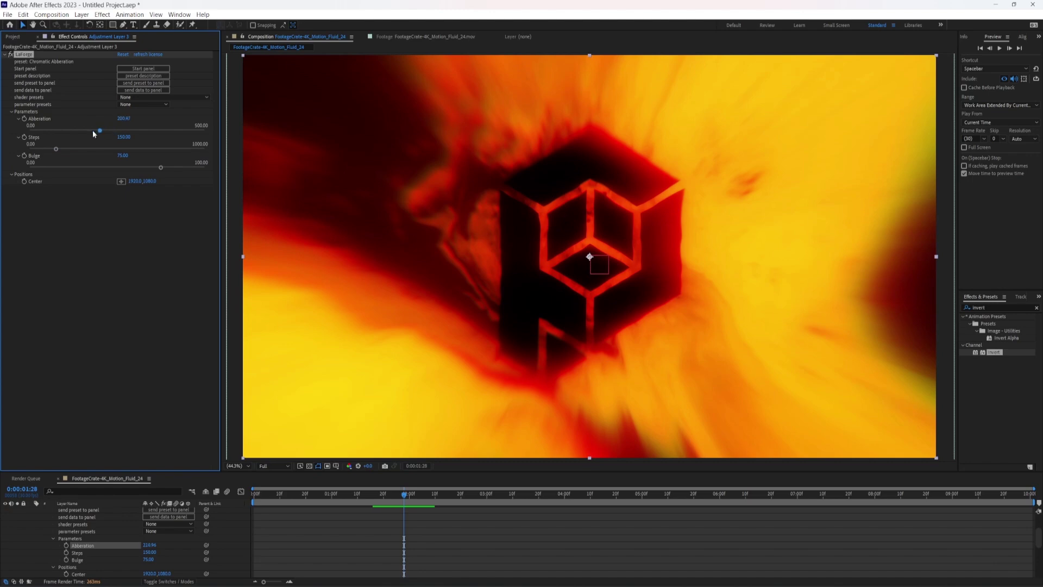
{"action": "left_click_drag", "start_coordinate": [91, 134], "coordinate": [52, 131]}
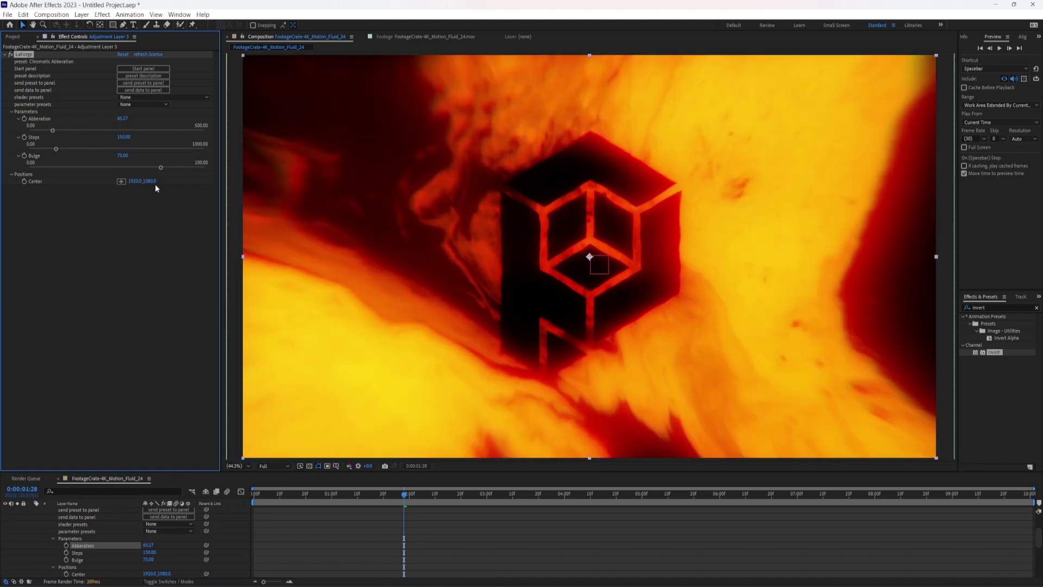
{"action": "left_click", "coordinate": [155, 186]}
{"action": "left_click_drag", "start_coordinate": [590, 256], "coordinate": [668, 184]}
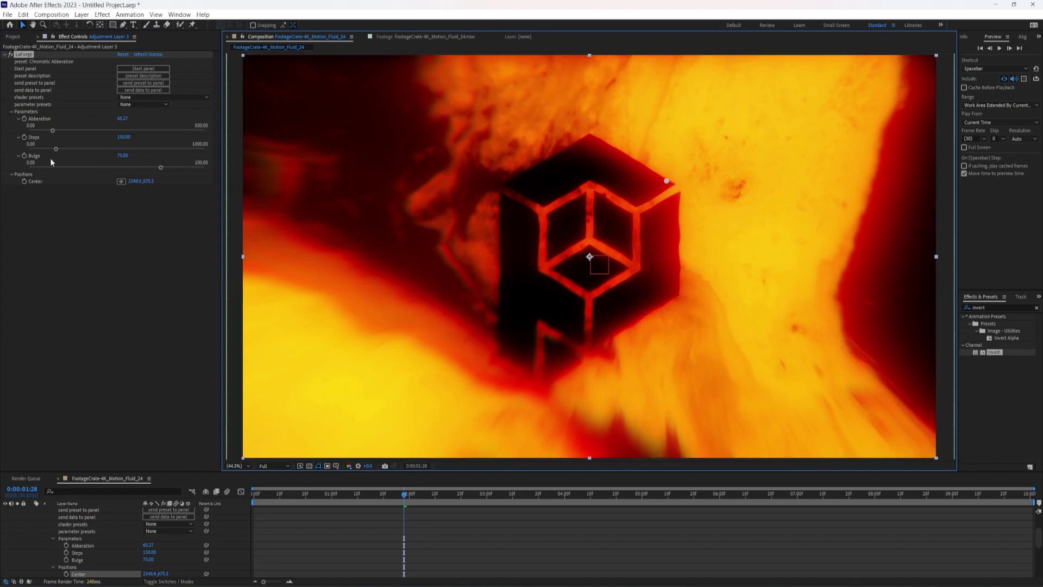
- Lower the Chromatic Abberation amount to 22.14 and stop the preview at 3:09
{"action": "left_click_drag", "start_coordinate": [53, 131], "coordinate": [47, 131]}
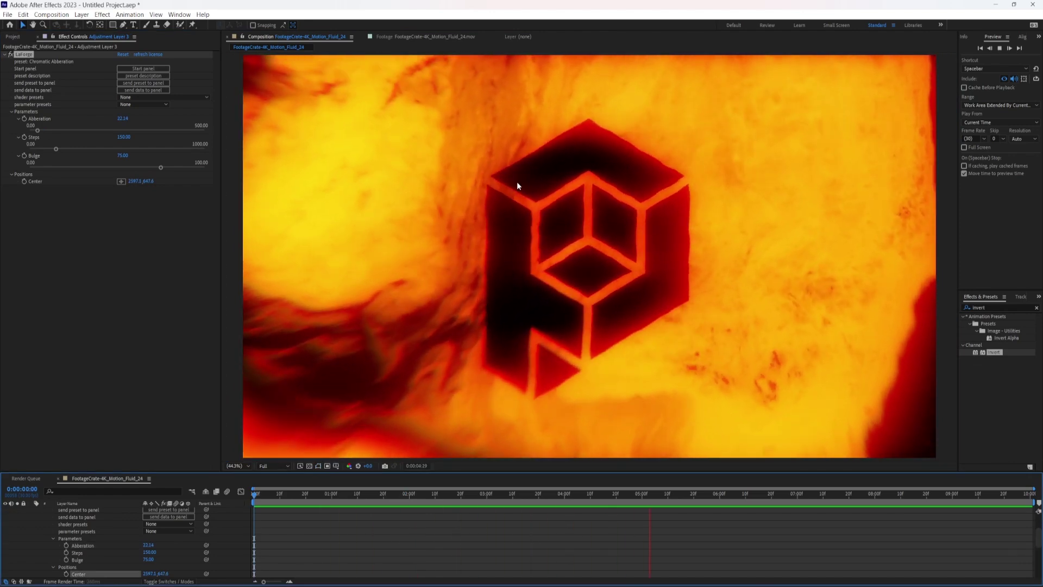
{"action": "key", "text": "comma"}
{"action": "key", "text": "comma"}
{"action": "left_click", "coordinate": [510, 495]}
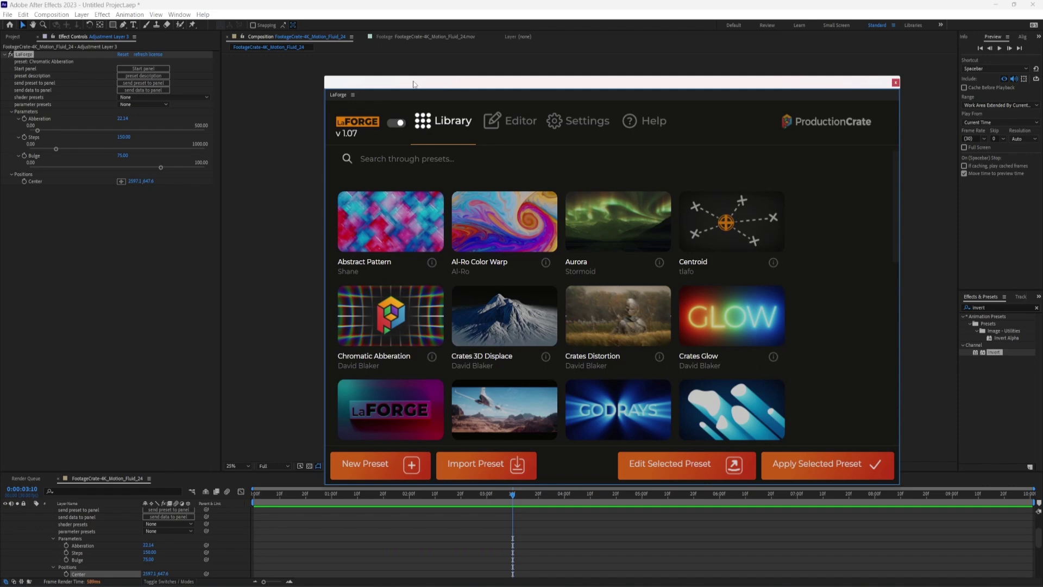
- Create Comp 1 and add an orange full-frame solid
{"action": "left_click", "coordinate": [200, 53]}
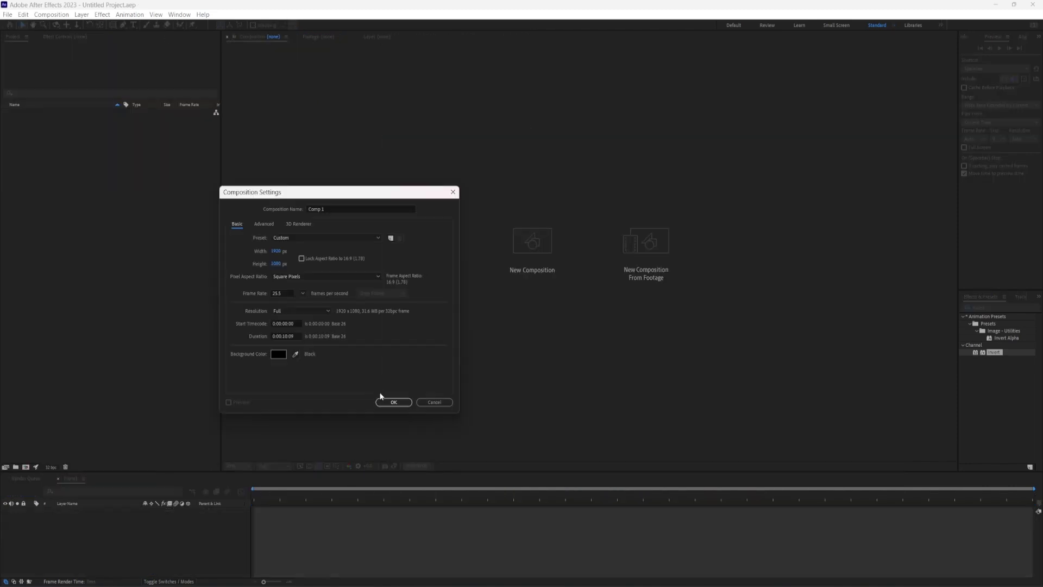
{"action": "left_click", "coordinate": [394, 402]}
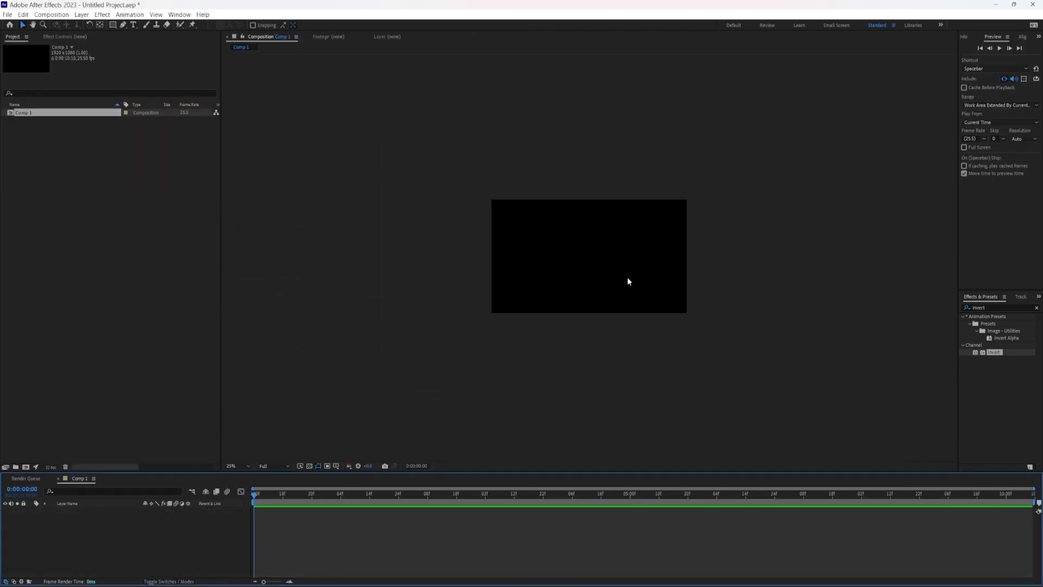
{"action": "right_click", "coordinate": [146, 528]}
{"action": "mouse_move", "coordinate": [168, 413]}
{"action": "left_click", "coordinate": [276, 438]}
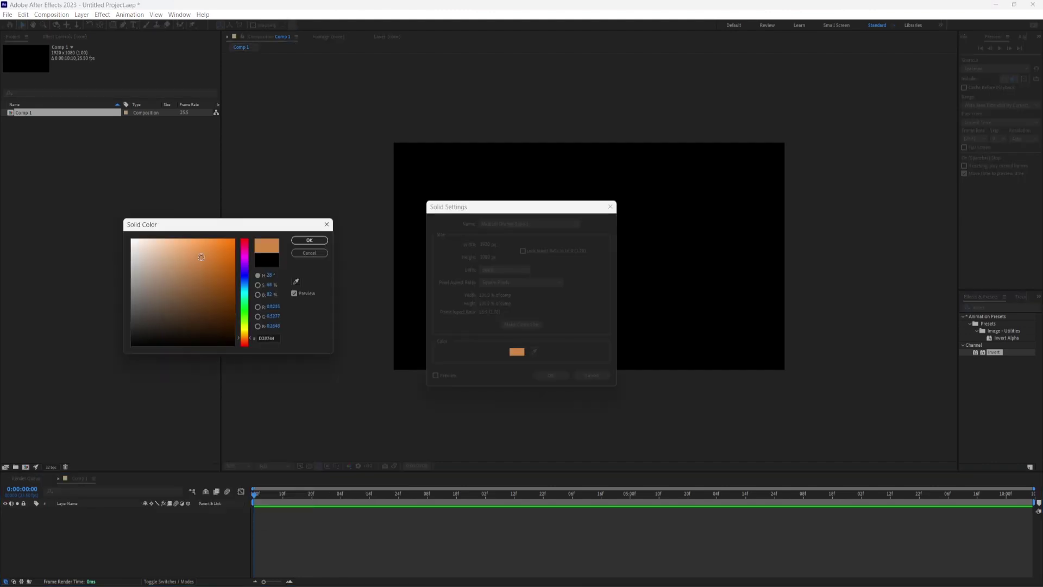
{"action": "left_click", "coordinate": [309, 240]}
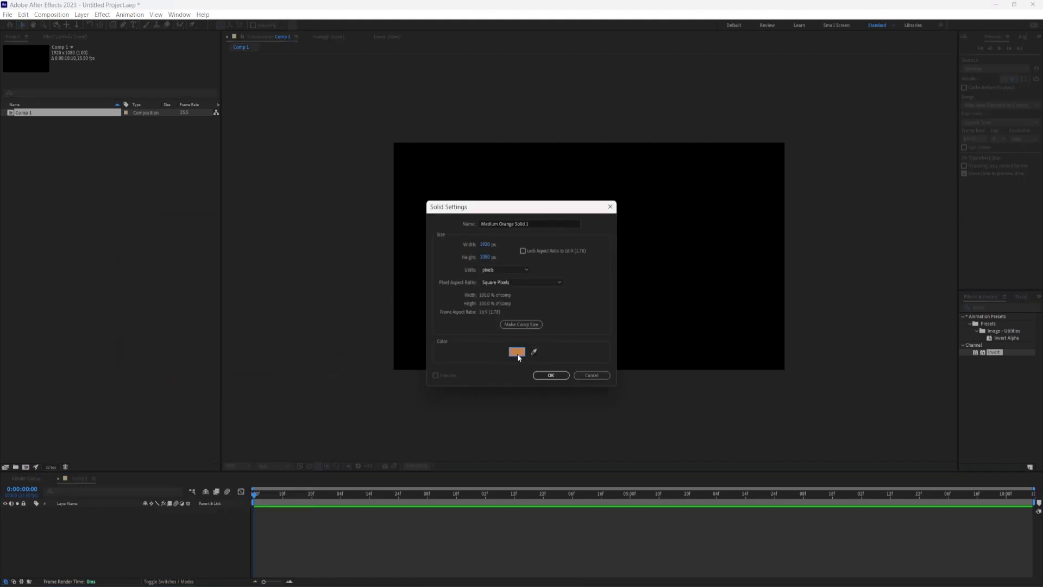
{"action": "left_click", "coordinate": [550, 375]}
- Apply CC Sphere to the solid with Radius 448 and Light Height 79
{"action": "left_click", "coordinate": [1002, 307]}
{"action": "type", "text": "sphere"}
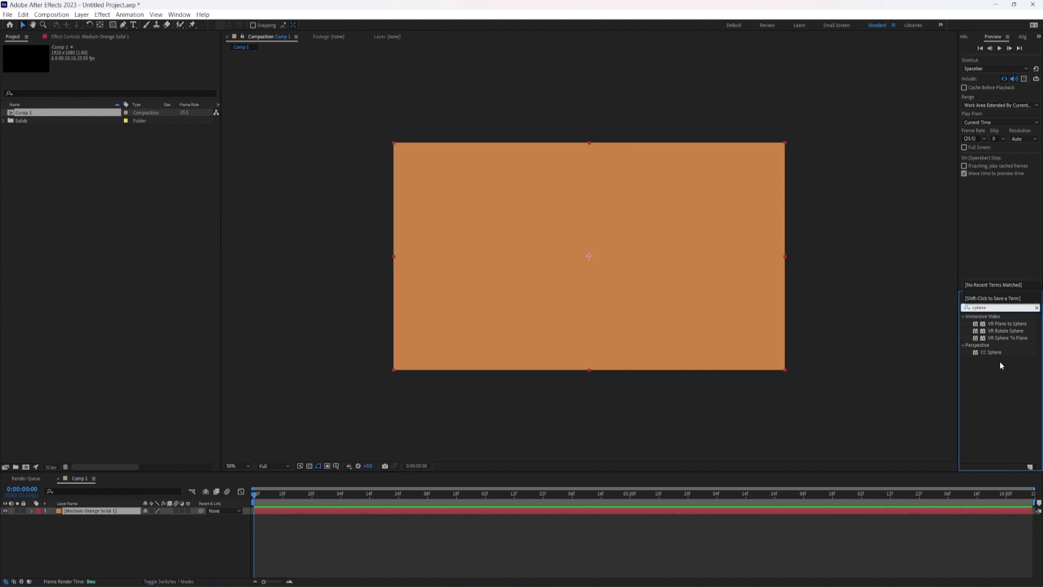
{"action": "mouse_move", "coordinate": [993, 350]}
{"action": "left_mouse_down"}
{"action": "mouse_move", "coordinate": [740, 310]}
{"action": "mouse_move", "coordinate": [686, 288]}
{"action": "left_mouse_up"}
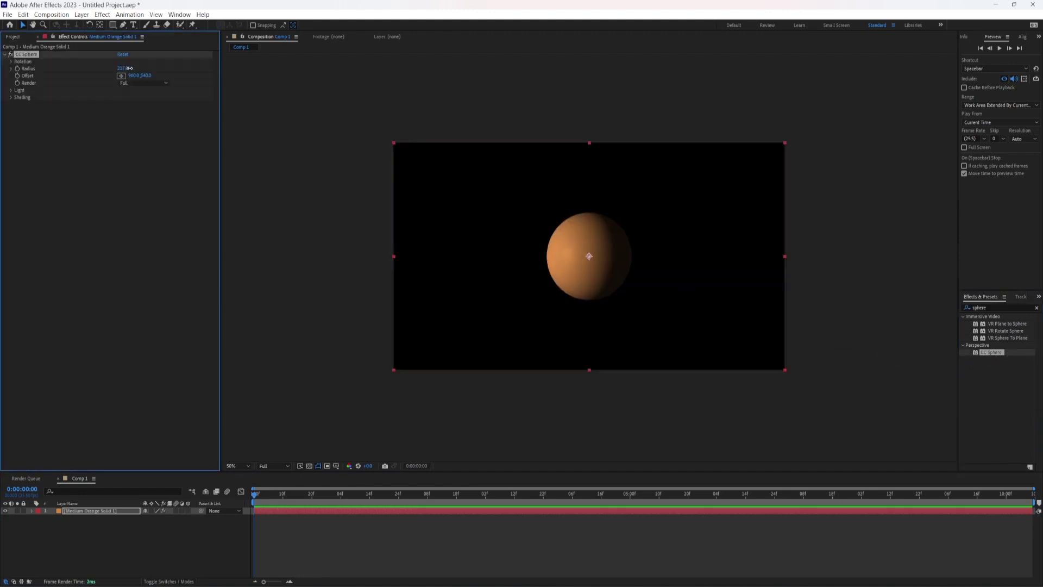
{"action": "left_click_drag", "start_coordinate": [192, 71], "coordinate": [223, 70]}
{"action": "left_click", "coordinate": [10, 90]}
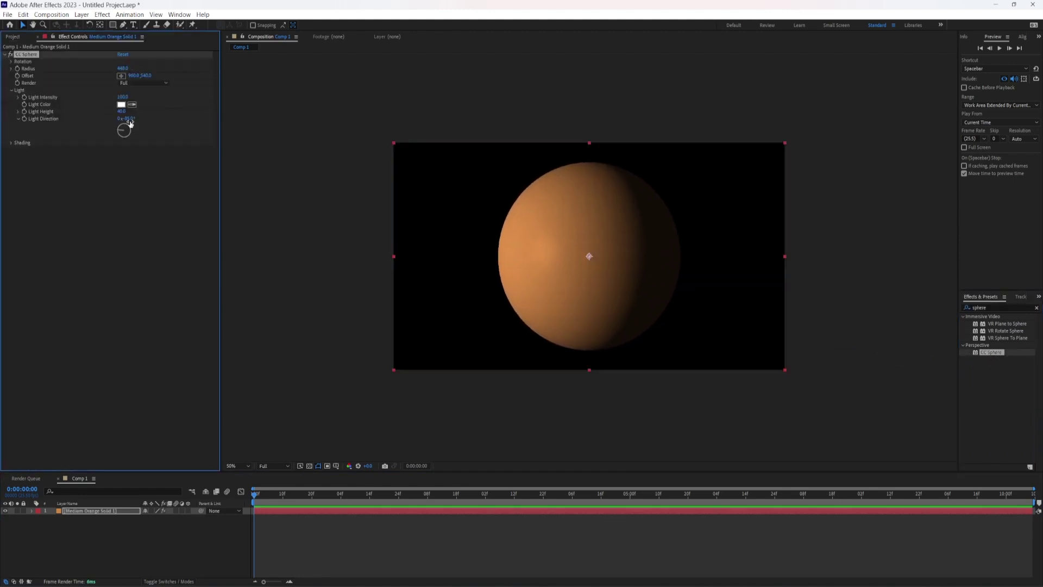
{"action": "left_click_drag", "start_coordinate": [122, 111], "coordinate": [143, 112]}
- Draw a black-filled, black-stroked ellipse covering part of the sphere
{"action": "left_click", "coordinate": [113, 25]}
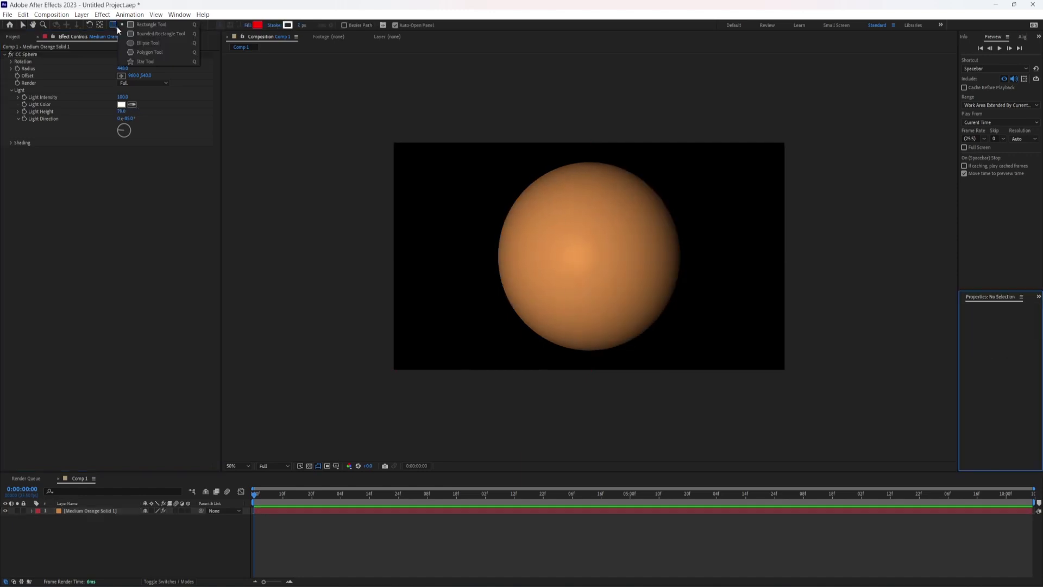
{"action": "left_click", "coordinate": [136, 43]}
{"action": "left_click", "coordinate": [257, 25]}
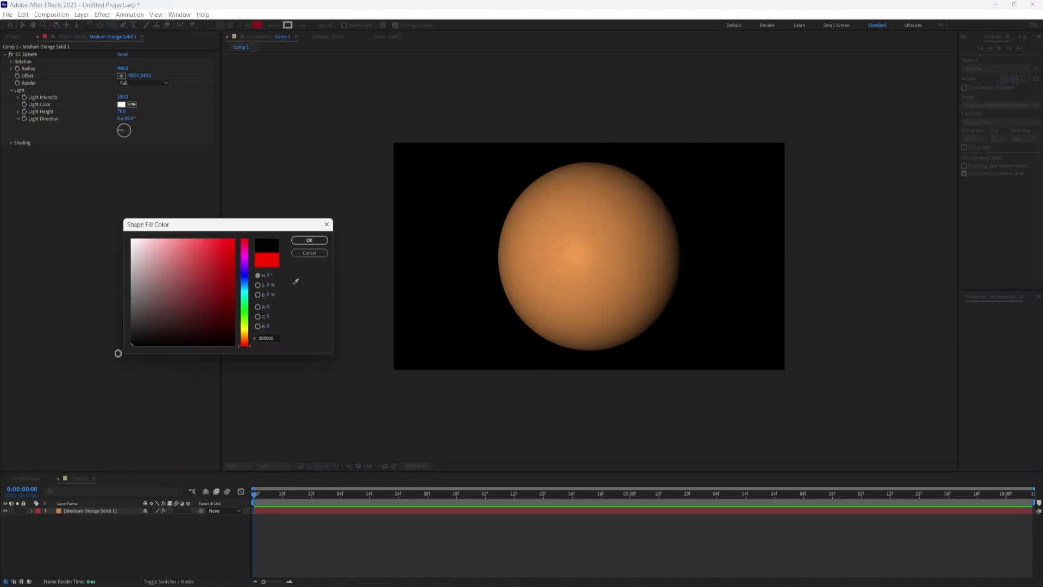
{"action": "left_click", "coordinate": [309, 240]}
{"action": "left_click", "coordinate": [288, 25]}
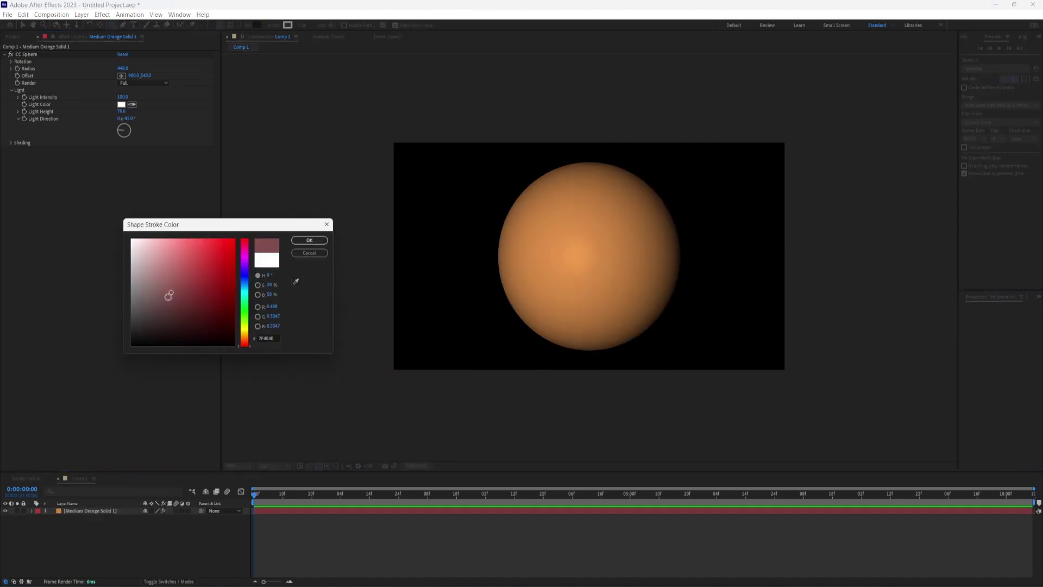
{"action": "left_click", "coordinate": [307, 240]}
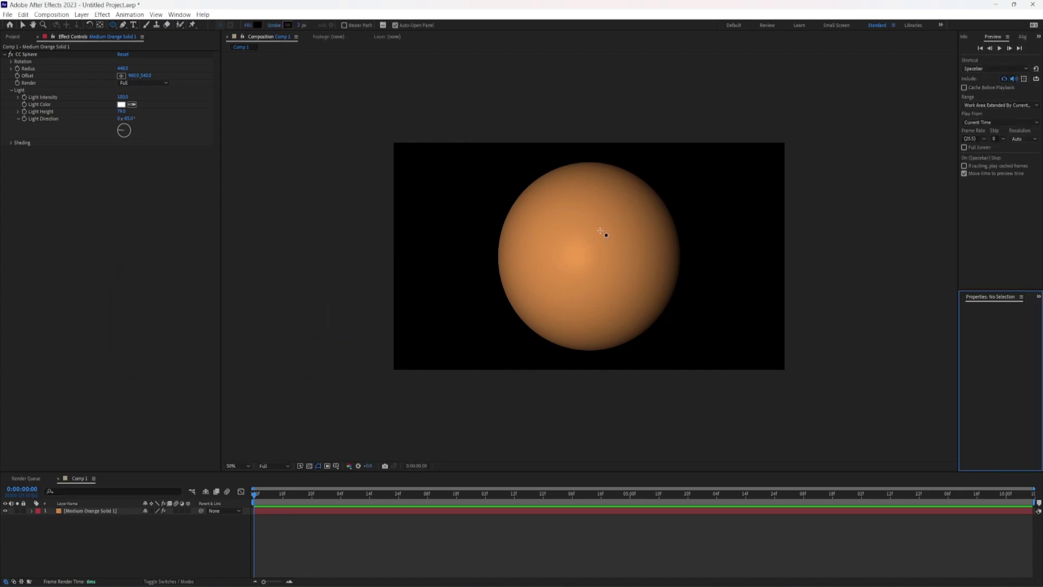
{"action": "mouse_move", "coordinate": [600, 232]}
{"action": "left_mouse_down"}
{"action": "mouse_move", "coordinate": [726, 361]}
{"action": "mouse_move", "coordinate": [729, 332]}
{"action": "left_mouse_up"}
- Add an adjustment layer with the Crates Glow preset
{"action": "right_click", "coordinate": [120, 557]}
{"action": "mouse_move", "coordinate": [148, 446]}
{"action": "left_click", "coordinate": [304, 520]}
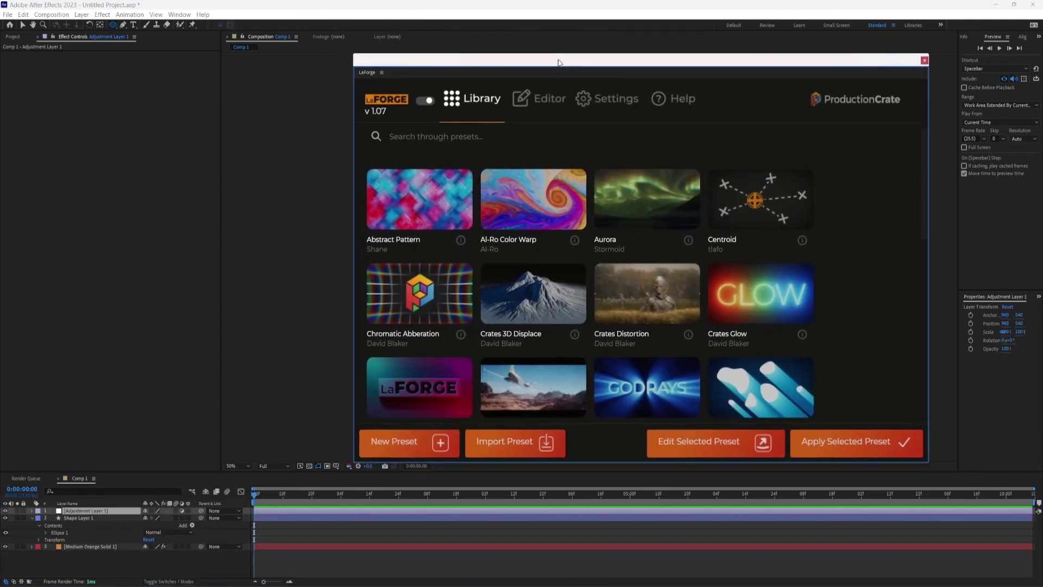
{"action": "left_click", "coordinate": [749, 293]}
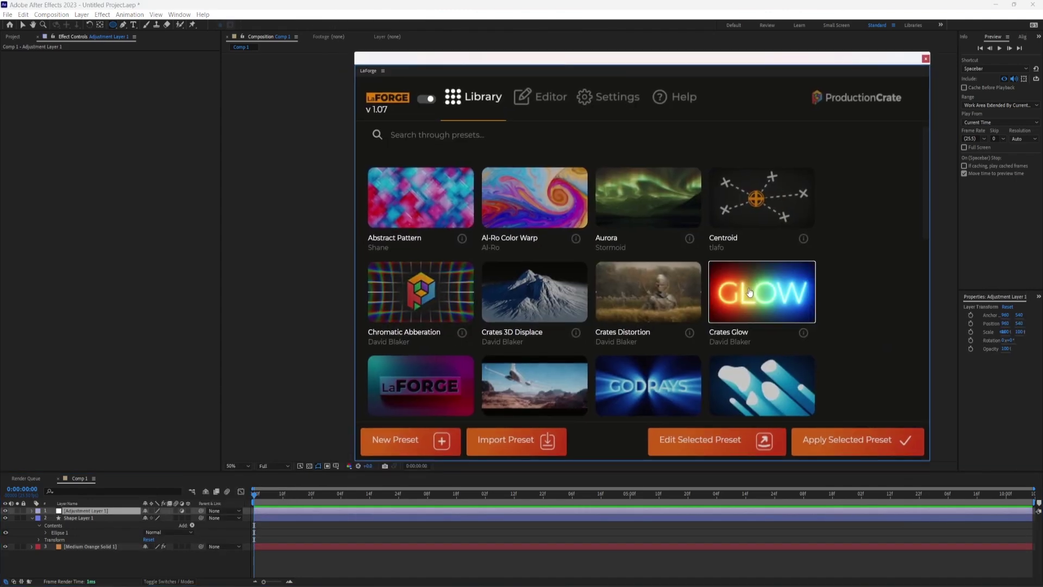
{"action": "left_click", "coordinate": [826, 449]}
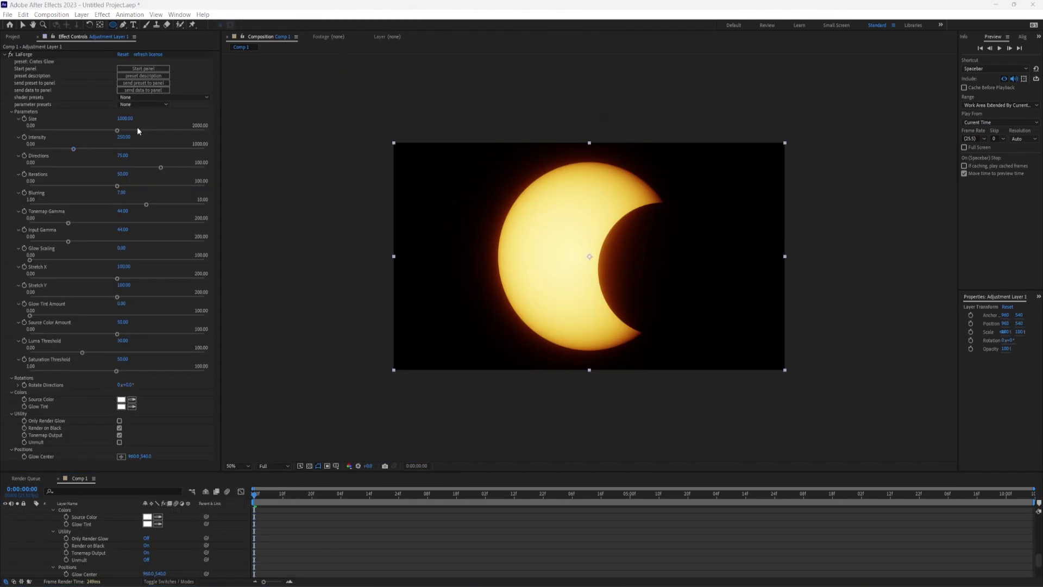
- Raise glow Intensity to about 568.76, squash it to 26.11, soften it, and shift the ellipse left
{"action": "left_click", "coordinate": [102, 149]}
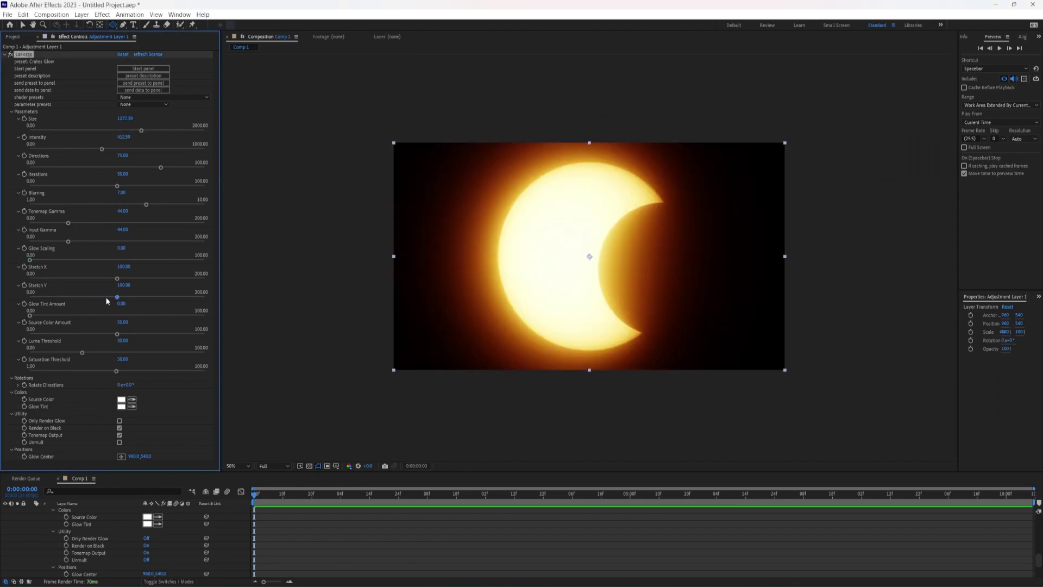
{"action": "left_click_drag", "start_coordinate": [104, 298], "coordinate": [47, 298]}
{"action": "left_click_drag", "start_coordinate": [153, 204], "coordinate": [192, 204]}
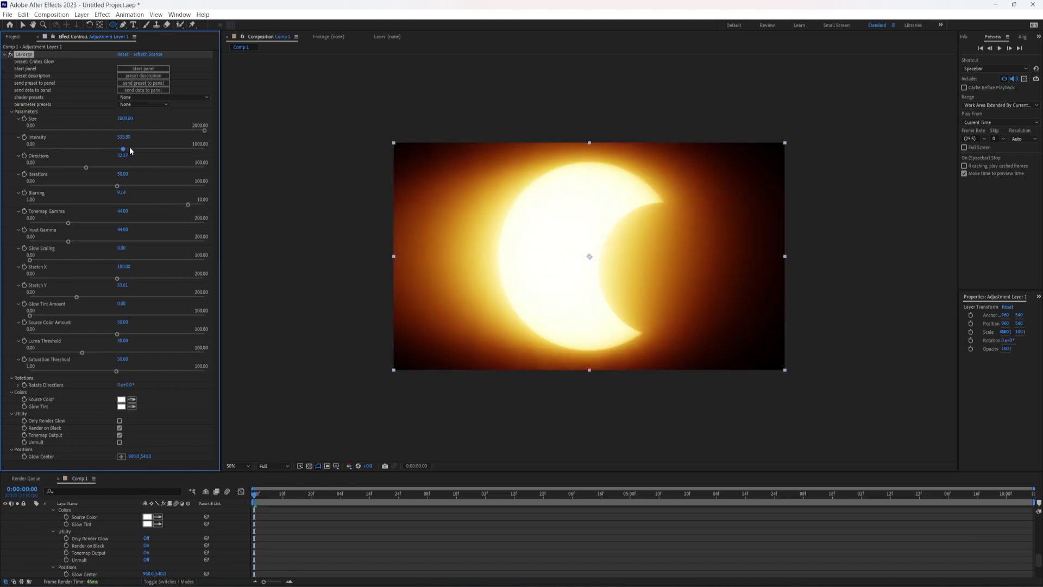
{"action": "left_click", "coordinate": [129, 148]}
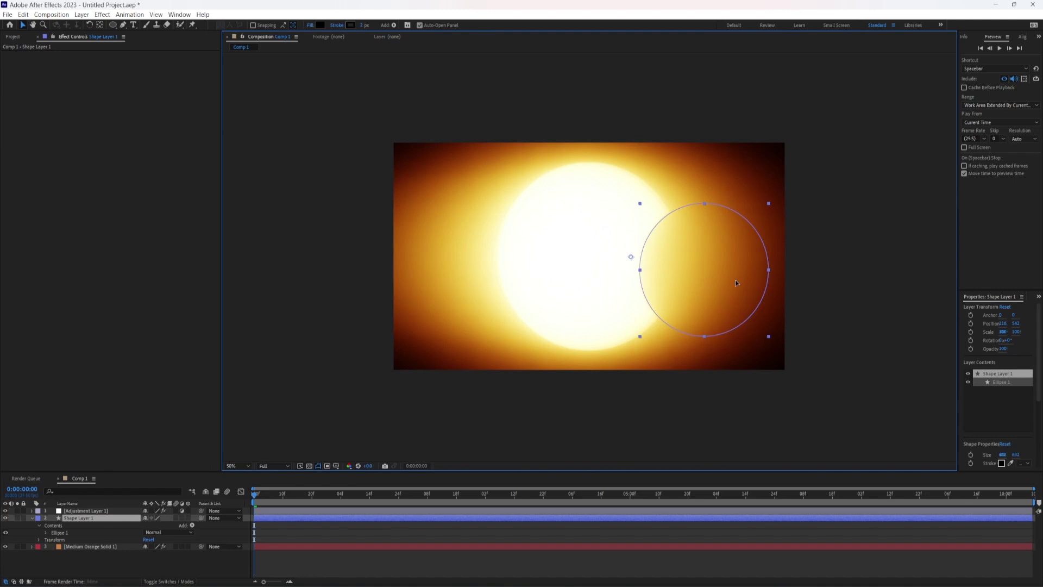
{"action": "left_click_drag", "start_coordinate": [734, 279], "coordinate": [663, 299]}
- Shift the ellipse into a crescent and add an adjustment layer with Chromatic Aberration
{"action": "left_click", "coordinate": [114, 563]}
{"action": "right_click", "coordinate": [115, 563]}
{"action": "mouse_move", "coordinate": [147, 450]}
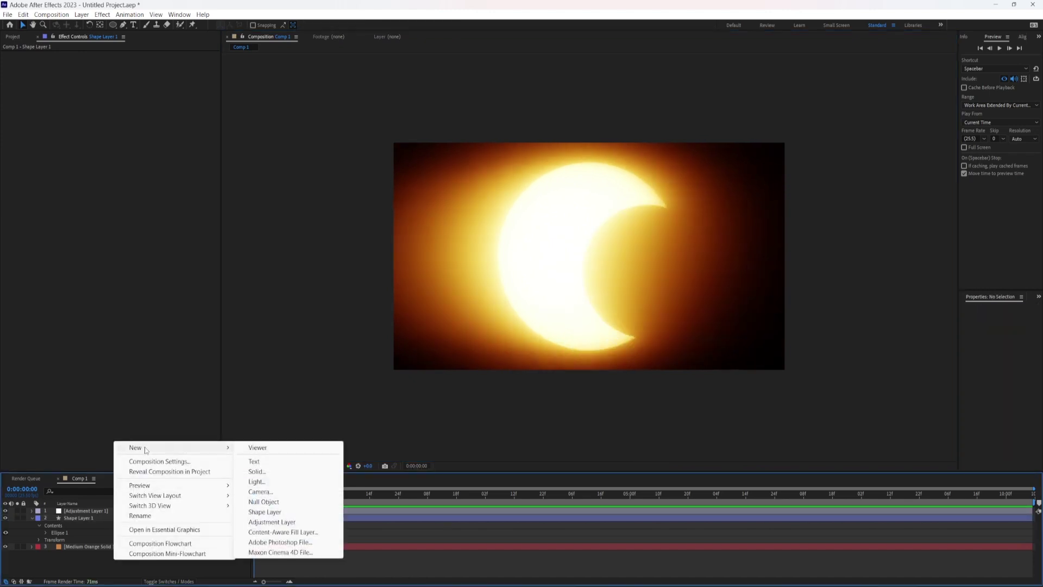
{"action": "left_click", "coordinate": [272, 521]}
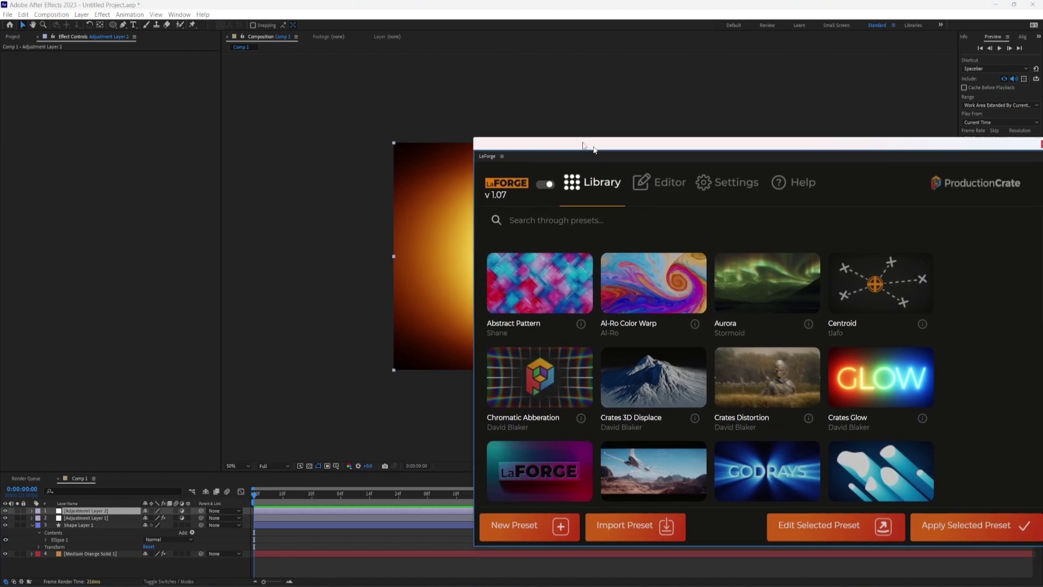
{"action": "left_click_drag", "start_coordinate": [599, 157], "coordinate": [538, 112]}
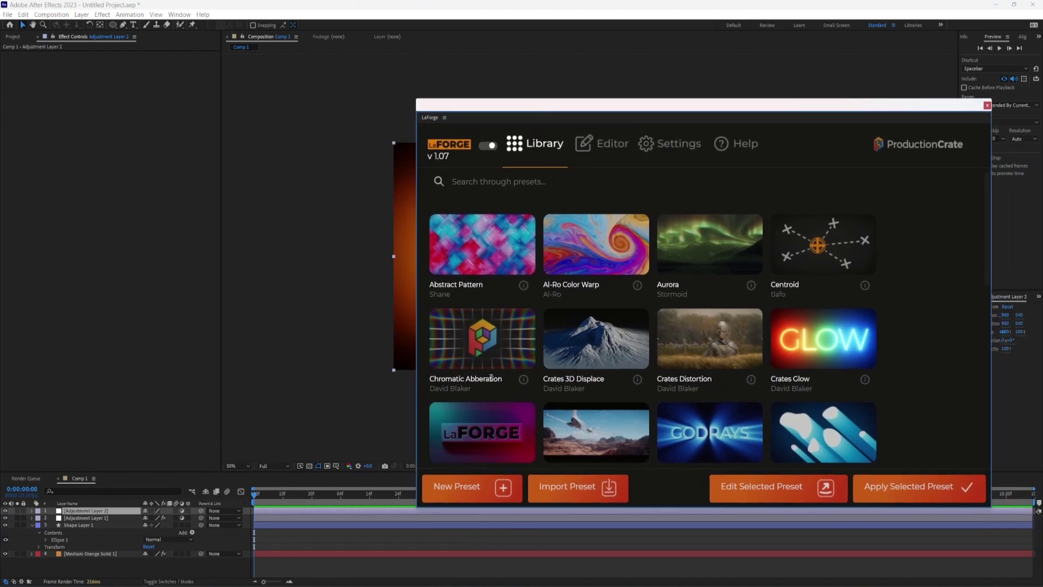
{"action": "left_click", "coordinate": [477, 352]}
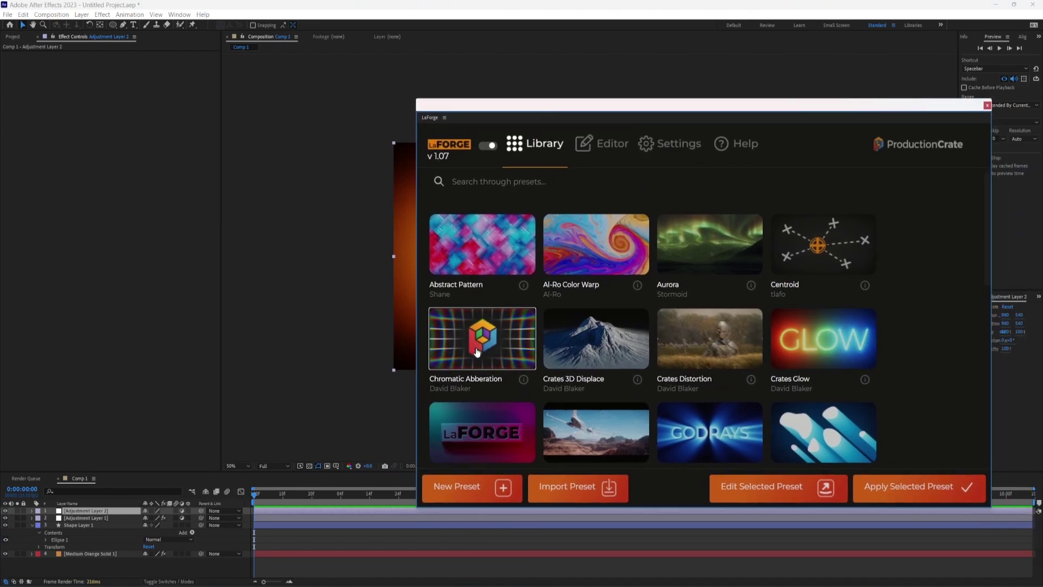
{"action": "left_click", "coordinate": [934, 484]}
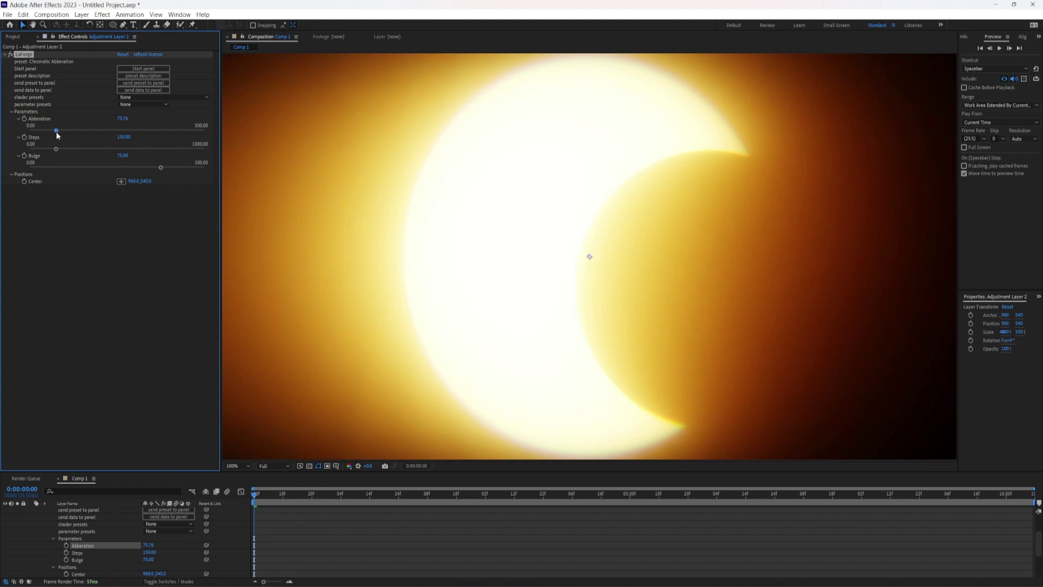
- Move the aberration center up-right to about 1287,408 and deselect all layers
{"action": "left_click", "coordinate": [122, 181]}
{"action": "left_click", "coordinate": [590, 270]}
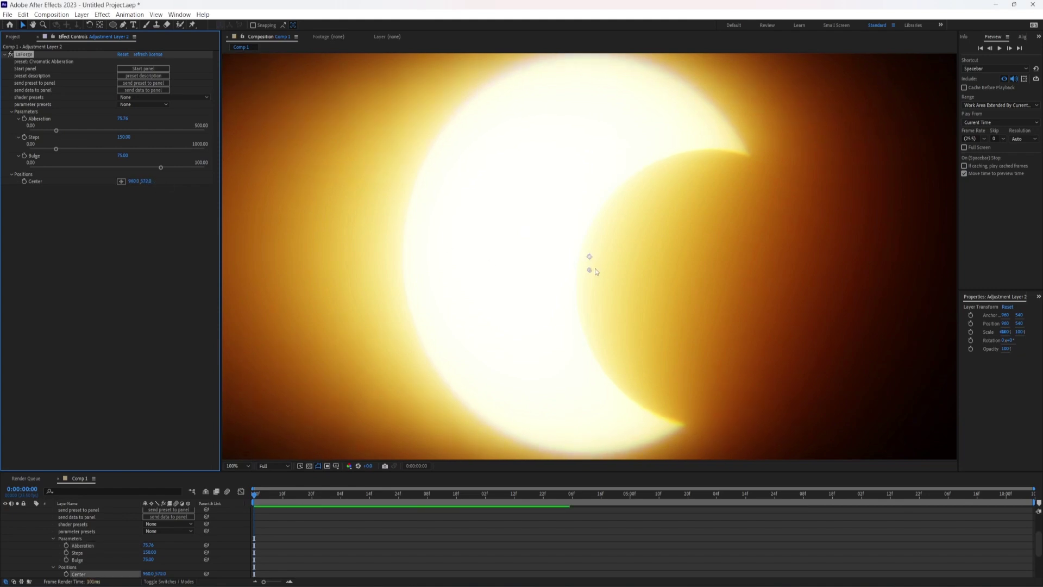
{"action": "left_click_drag", "start_coordinate": [593, 271], "coordinate": [724, 201]}
{"action": "key", "text": "comma"}
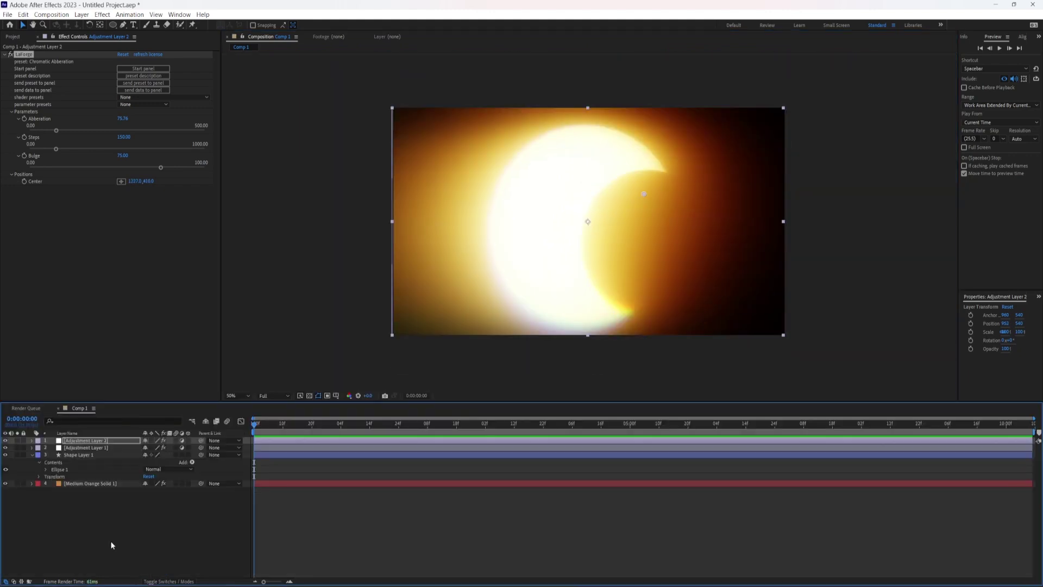
{"action": "left_click", "coordinate": [109, 545]}
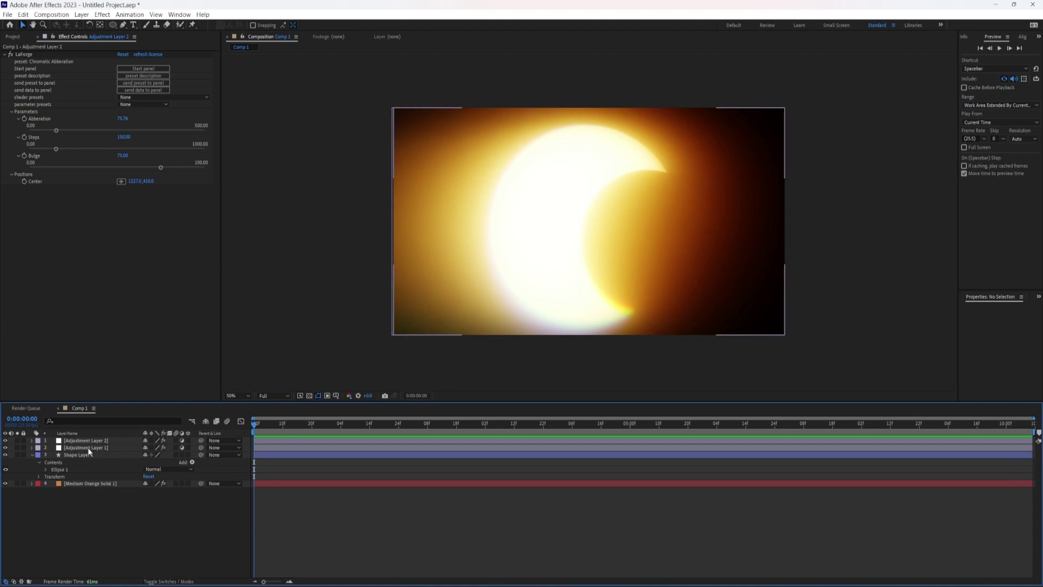
- Add a new adjustment layer just above the orange solid
{"action": "right_click", "coordinate": [78, 513]}
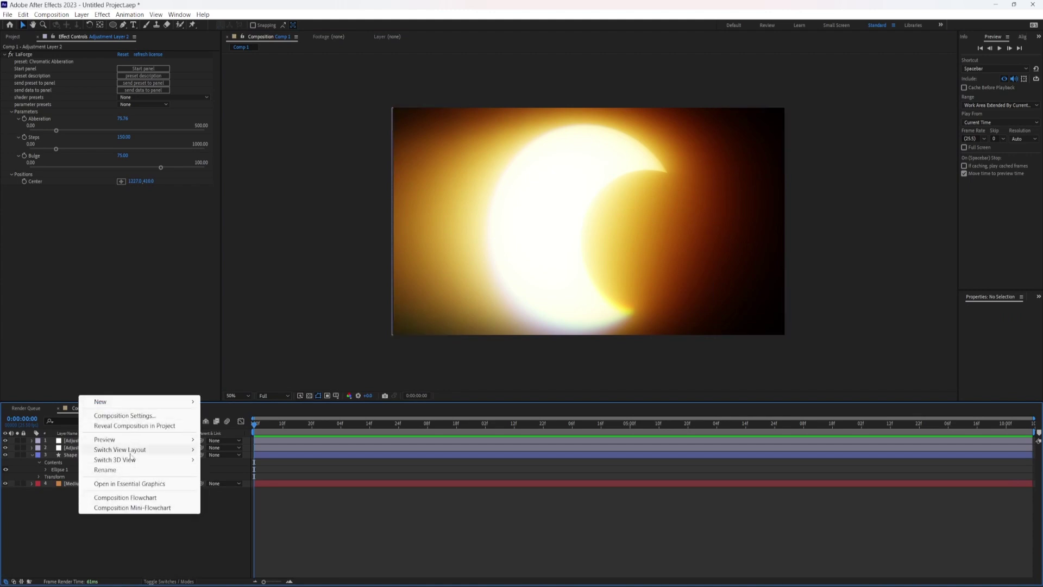
{"action": "key", "text": "ctrl+alt+y"}
{"action": "left_click_drag", "start_coordinate": [84, 440], "coordinate": [83, 487]}
- Darken the background with Hue/Saturation and a lowered Curves point, then preview
{"action": "key", "text": "ctrl+5"}
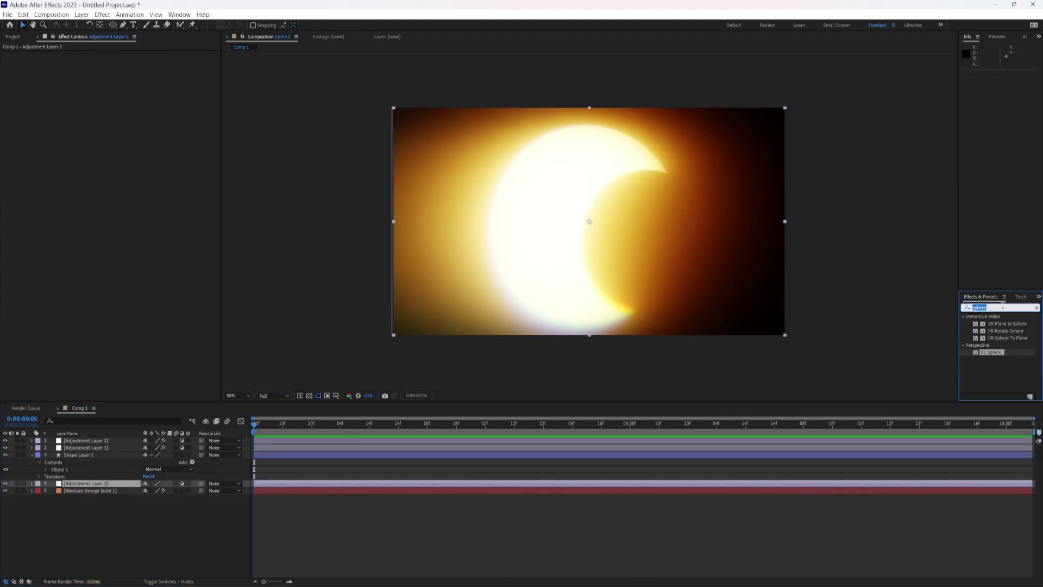
{"action": "left_click_drag", "start_coordinate": [1004, 359], "coordinate": [412, 233]}
{"action": "left_click_drag", "start_coordinate": [114, 131], "coordinate": [102, 149]}
{"action": "left_click_drag", "start_coordinate": [994, 352], "coordinate": [60, 54]}
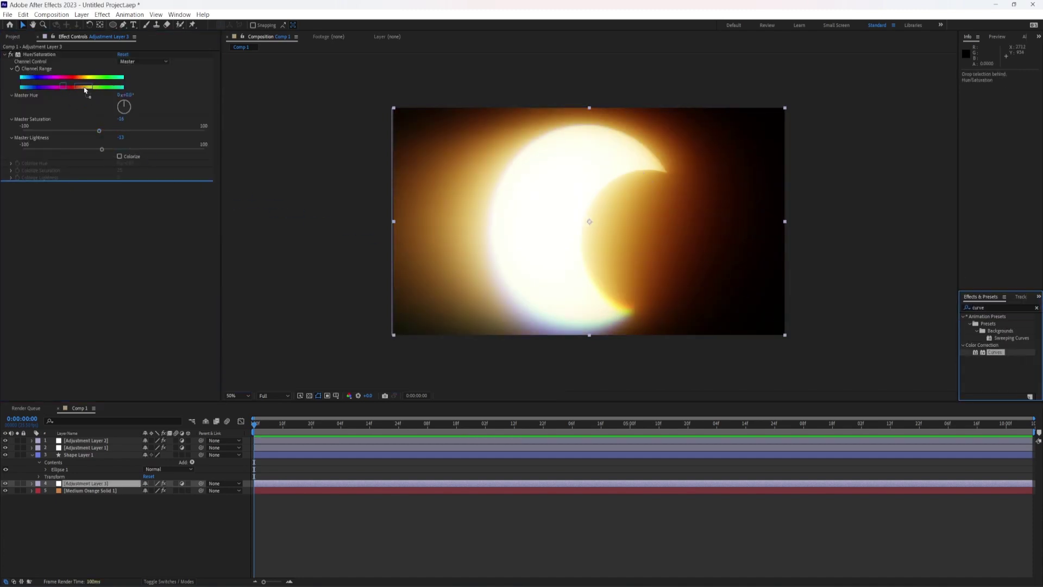
{"action": "left_click_drag", "start_coordinate": [72, 137], "coordinate": [72, 145]}
{"action": "left_click_drag", "start_coordinate": [99, 301], "coordinate": [120, 303]}
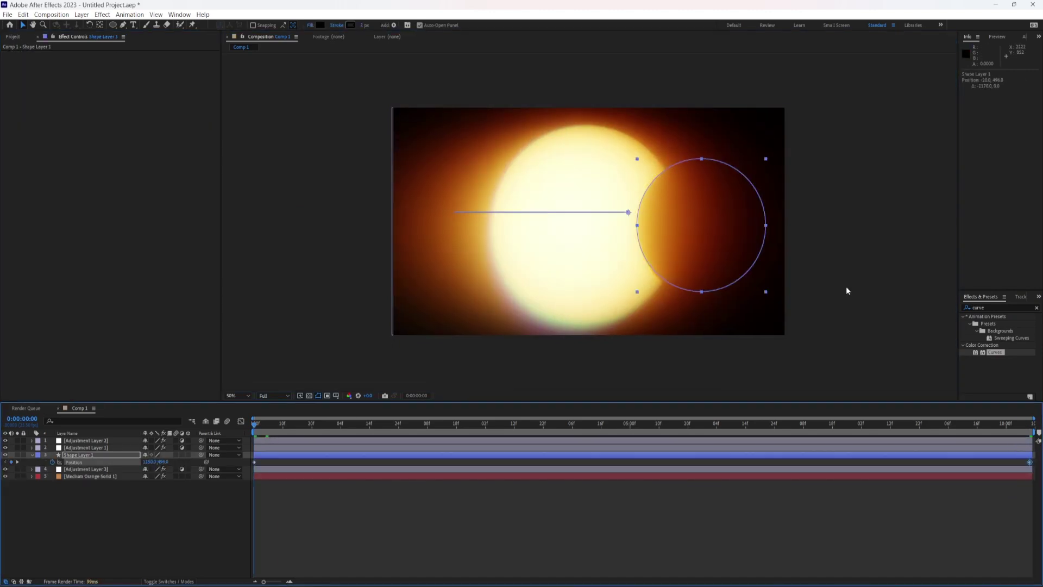
{"action": "key", "text": "space"}
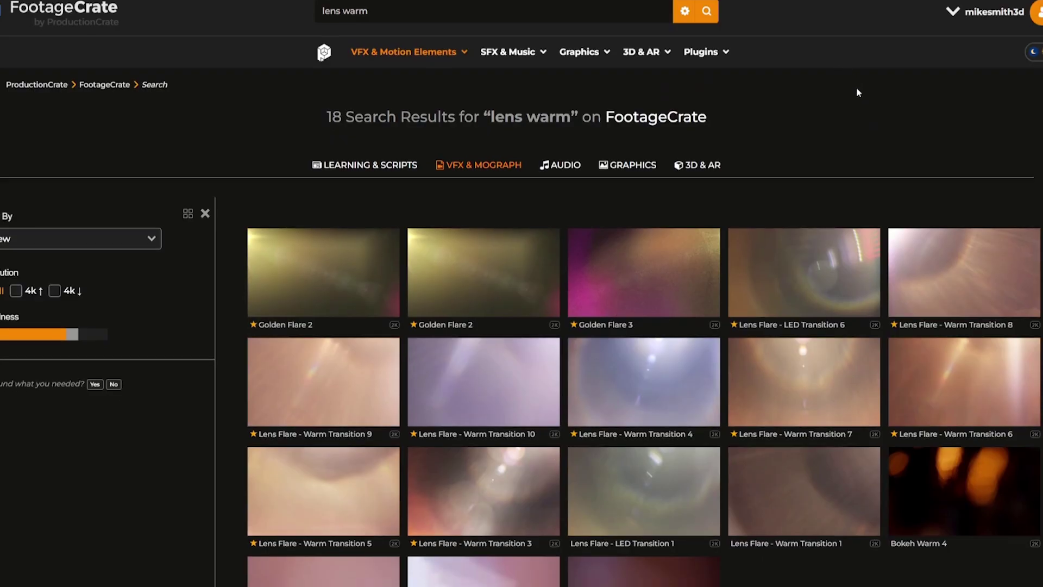
- Screen the warm lens flare clip over the eclipse, then preview the Floating Rocks 8 and 3 clips
{"action": "scroll", "coordinate": [858, 92], "scroll_direction": "down", "scroll_amount": 1}
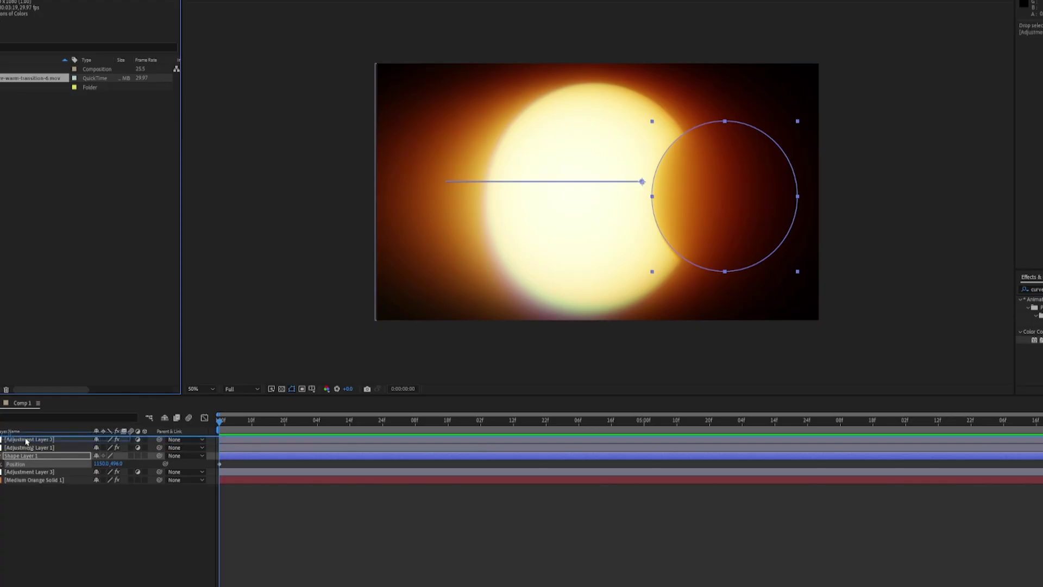
{"action": "left_click_drag", "start_coordinate": [26, 441], "coordinate": [26, 438]}
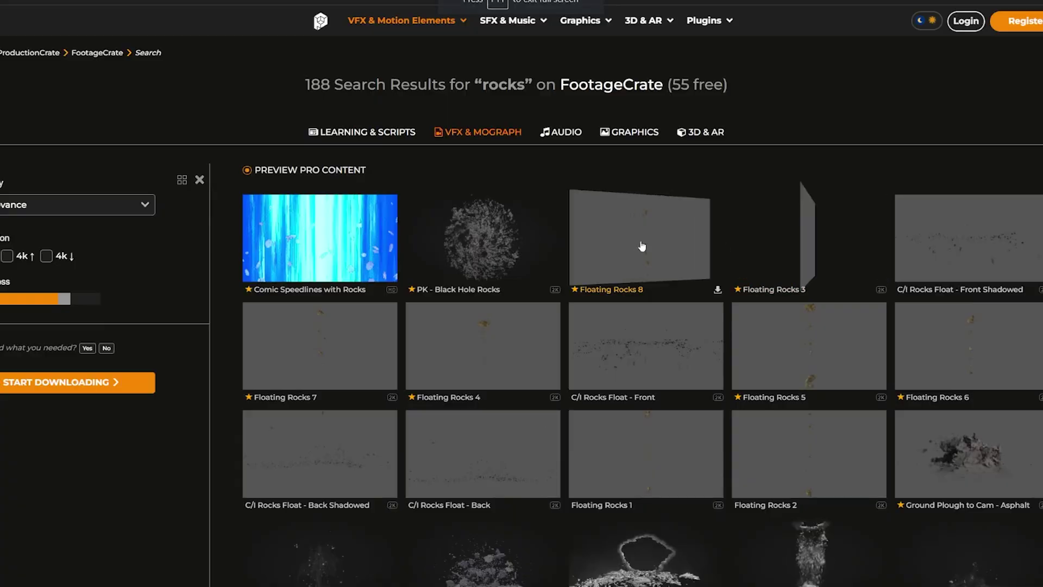
{"action": "left_click", "coordinate": [642, 246]}
{"action": "left_click", "coordinate": [813, 242]}
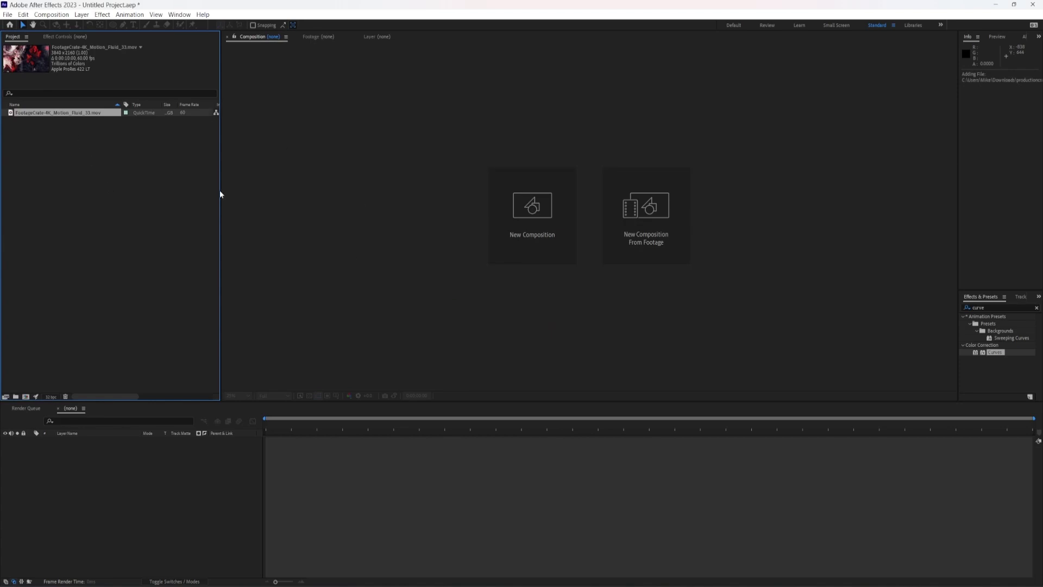
- Build a new composition from the Motion Fluid 33 footage and play it to 0:00:04:18
{"action": "left_click", "coordinate": [647, 239]}
{"action": "key", "text": "space"}
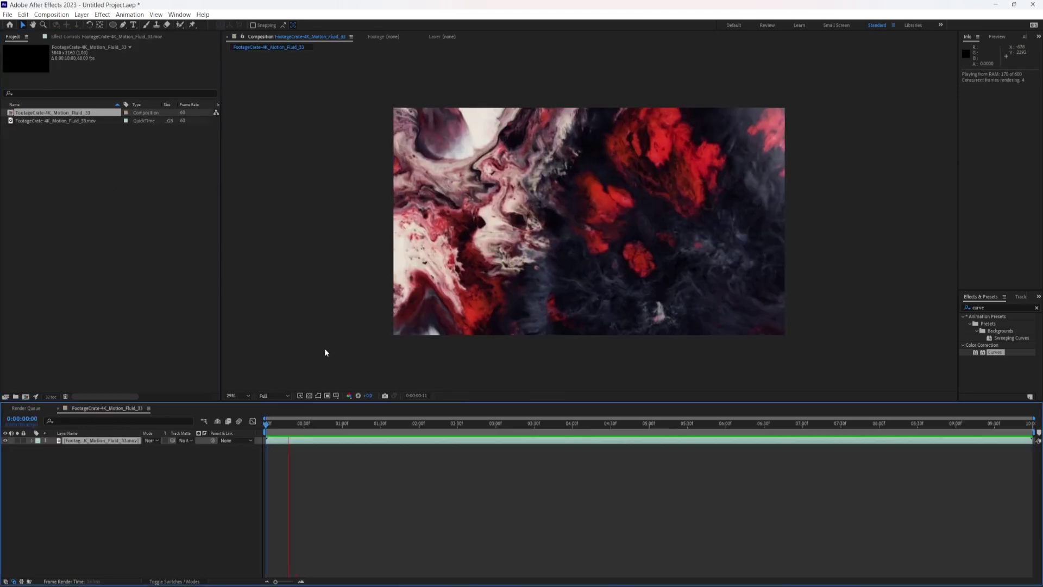
{"action": "key", "text": "space"}
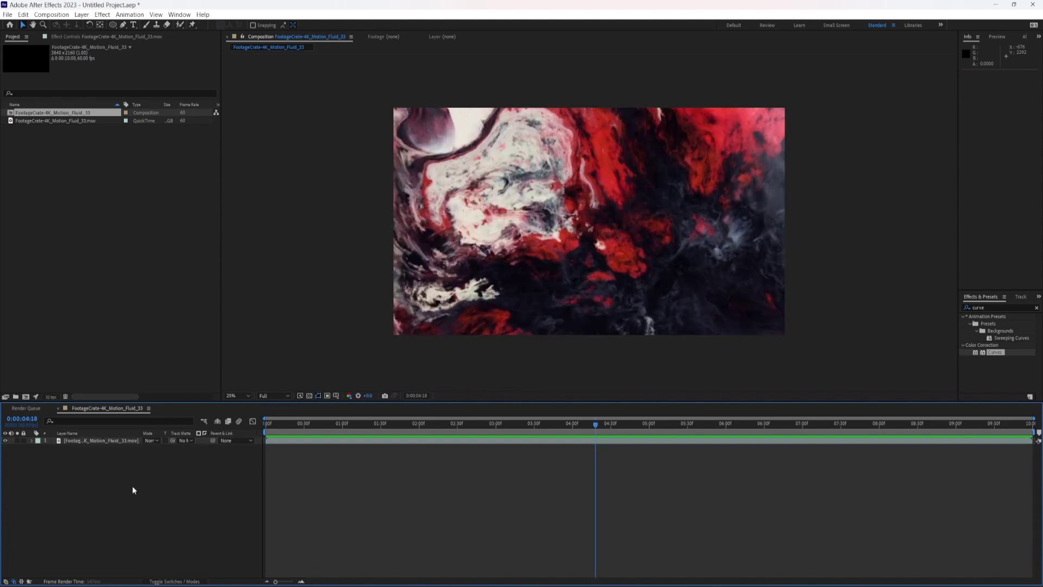
- Add an adjustment layer carrying LaForge's Crates Height Relight preset
{"action": "right_click", "coordinate": [133, 487]}
{"action": "mouse_move", "coordinate": [239, 374]}
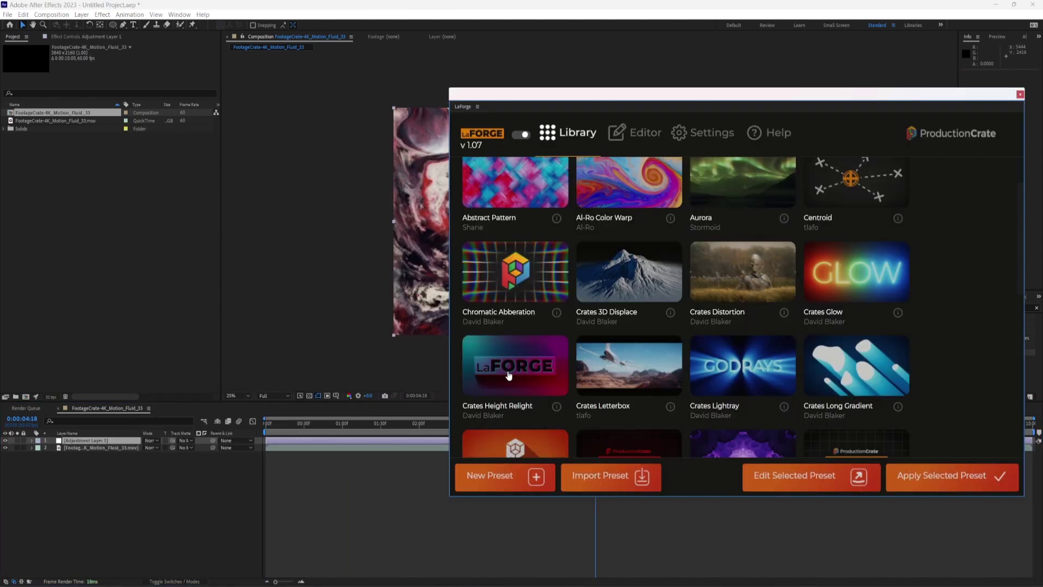
{"action": "left_click", "coordinate": [508, 388]}
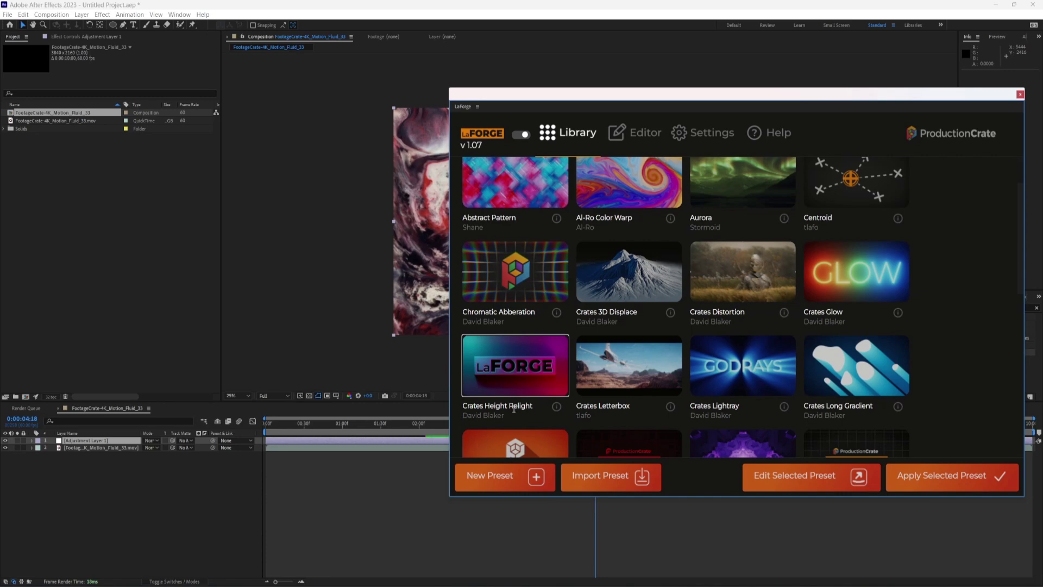
{"action": "left_click", "coordinate": [896, 478]}
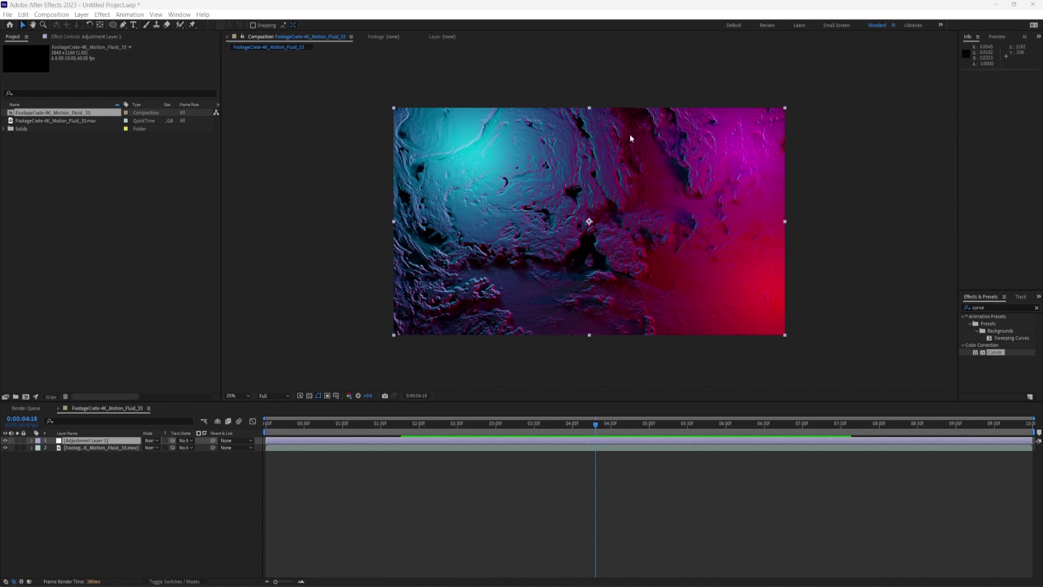
- Move the three Height Relight light handles outside the comp frame
{"action": "key", "text": "e"}
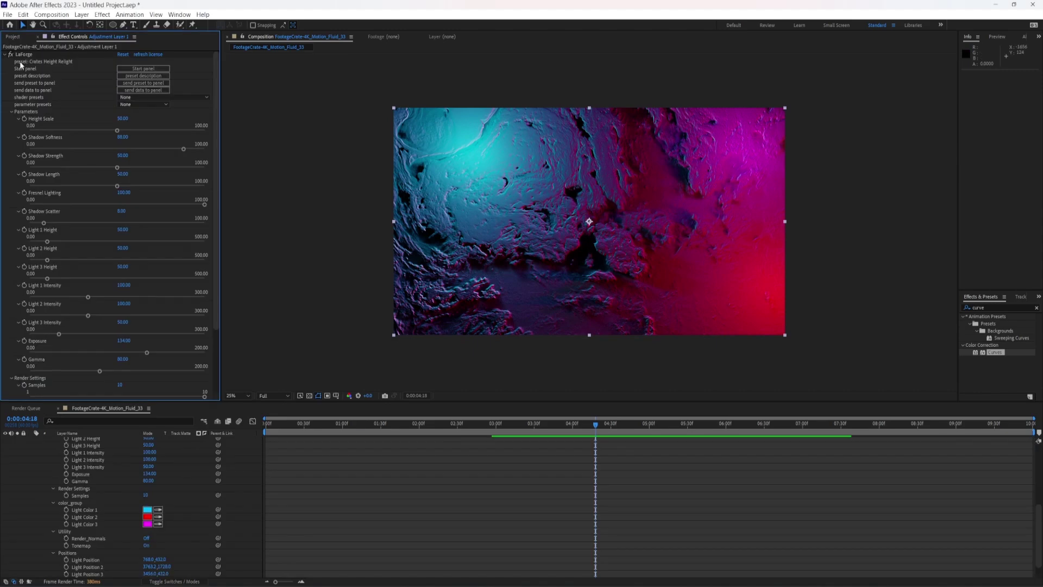
{"action": "left_click", "coordinate": [24, 55]}
{"action": "left_click_drag", "start_coordinate": [471, 154], "coordinate": [321, 206]}
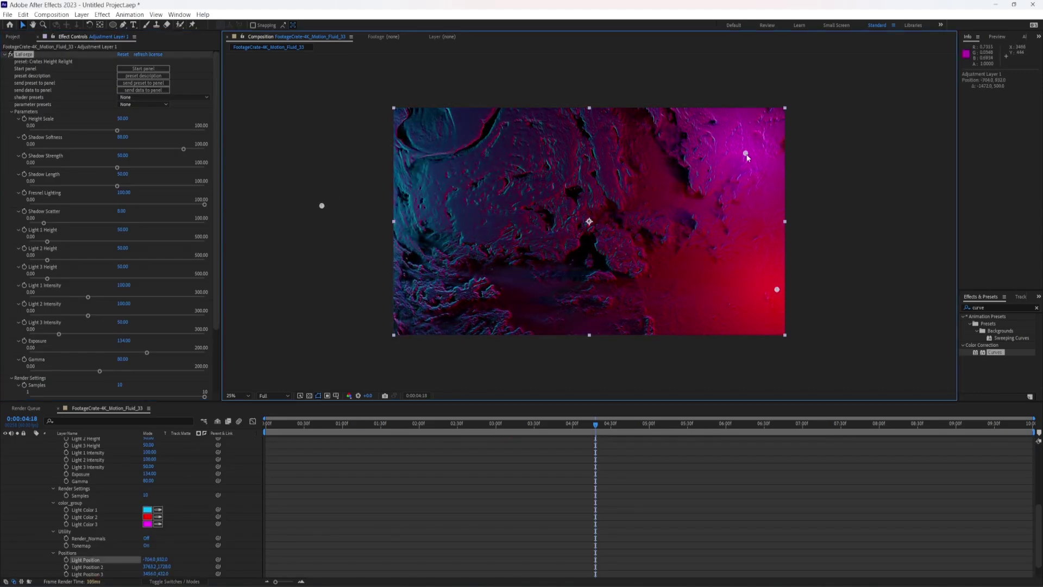
{"action": "left_click_drag", "start_coordinate": [745, 153], "coordinate": [589, 92]}
{"action": "left_click_drag", "start_coordinate": [777, 291], "coordinate": [814, 181]}
- Recolour Light Color 1, 2 and 3 to teal, purple and green
{"action": "scroll", "coordinate": [117, 325], "scroll_direction": "down", "scroll_amount": 3}
{"action": "left_click", "coordinate": [121, 332]}
{"action": "left_click", "coordinate": [144, 282]}
{"action": "key", "text": "Return"}
{"action": "left_click", "coordinate": [121, 339]}
{"action": "left_click", "coordinate": [144, 283]}
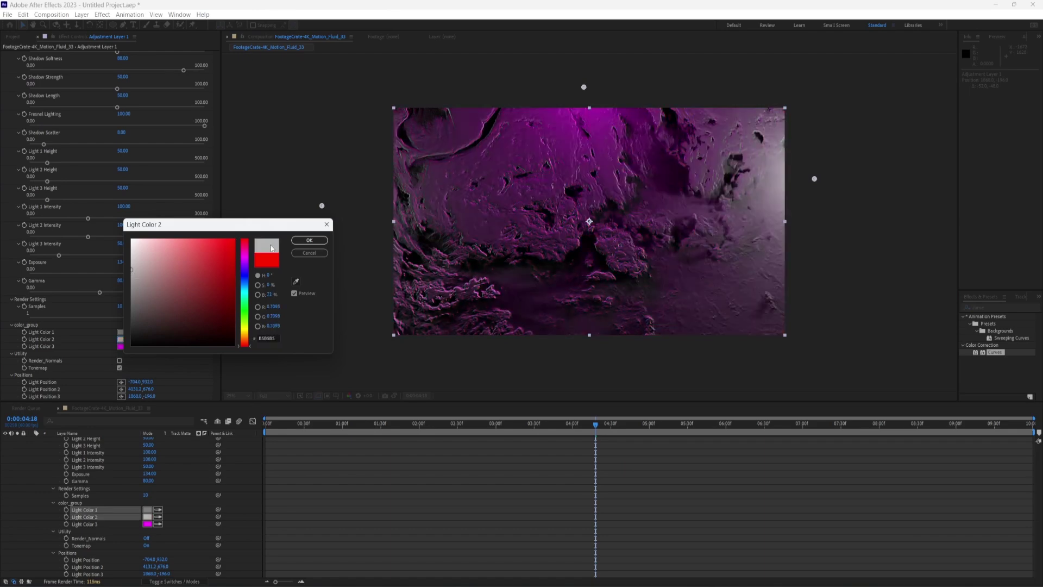
{"action": "key", "text": "Return"}
{"action": "left_click", "coordinate": [121, 346]}
{"action": "left_click", "coordinate": [180, 281]}
{"action": "key", "text": "Return"}
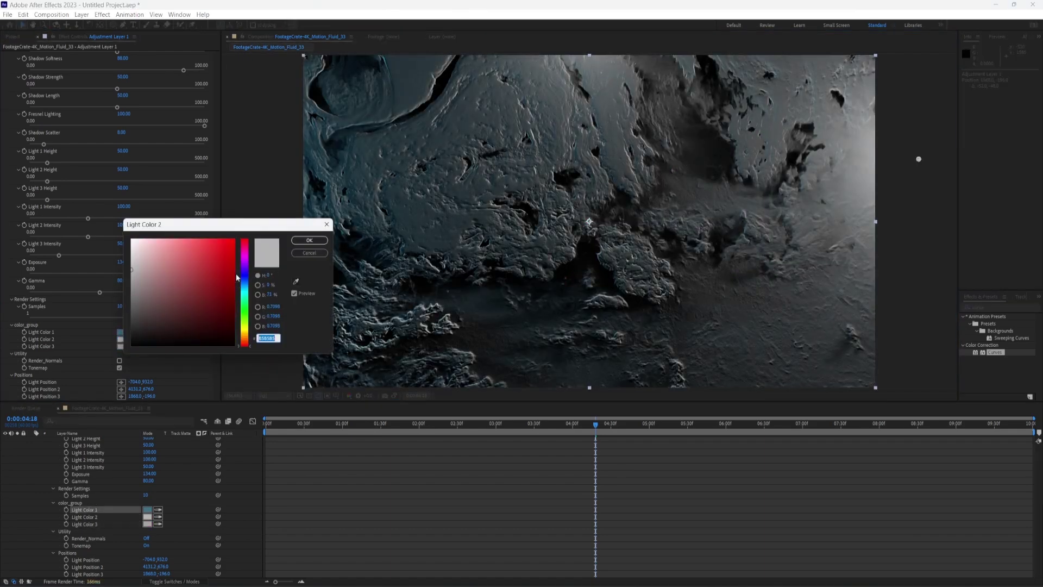
{"action": "left_click", "coordinate": [182, 258]}
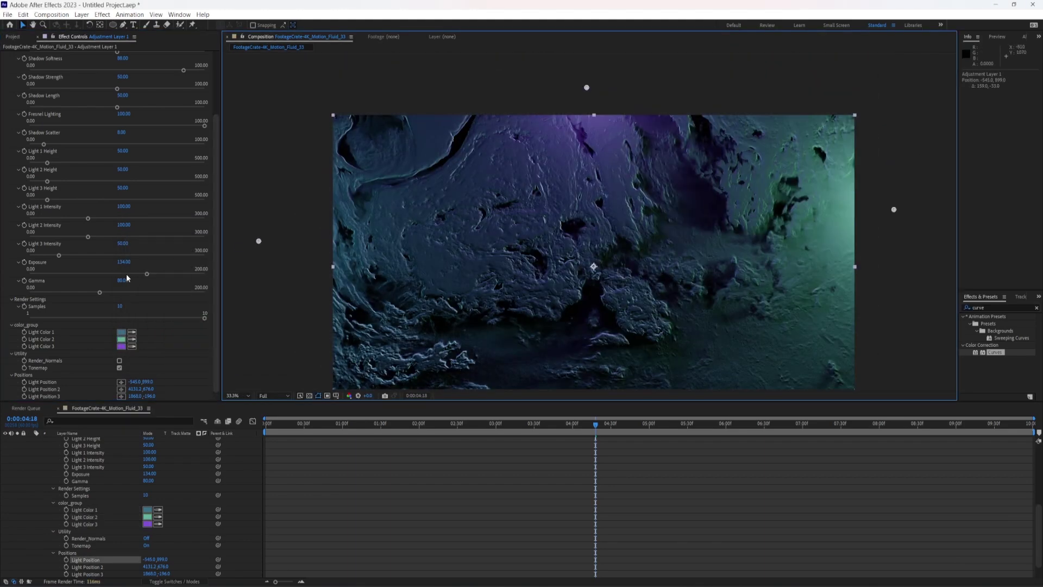
- Set Height Scale to 86.71, soften shadows to about 93.24, and raise Shadow Scatter to 34.50
{"action": "scroll", "coordinate": [490, 267], "scroll_direction": "down", "scroll_amount": 2}
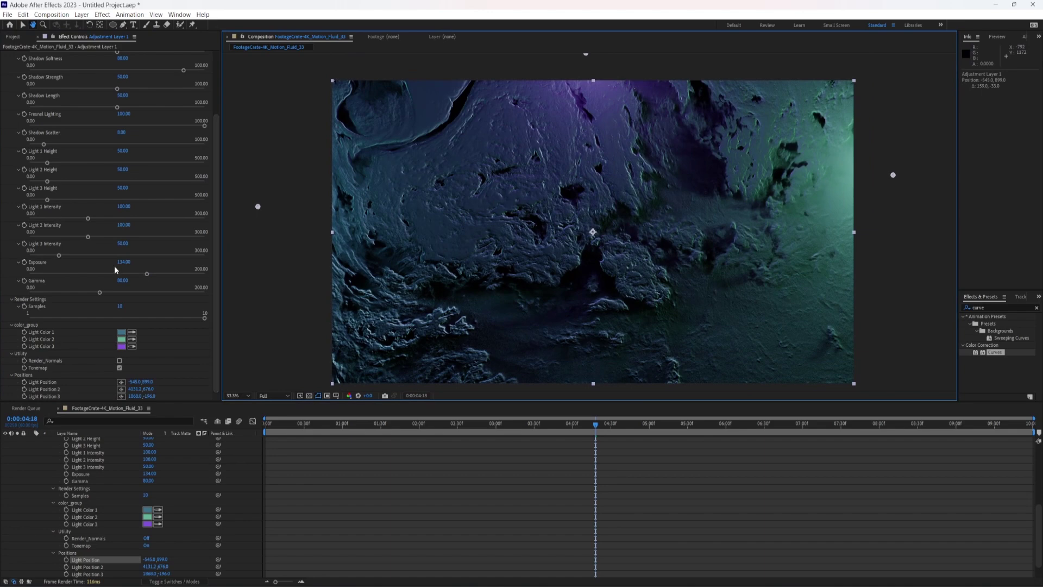
{"action": "mouse_move", "coordinate": [48, 200]}
{"action": "left_mouse_down"}
{"action": "mouse_move", "coordinate": [79, 199]}
{"action": "mouse_move", "coordinate": [63, 203]}
{"action": "left_mouse_up"}
{"action": "scroll", "coordinate": [92, 318], "scroll_direction": "up", "scroll_amount": 3}
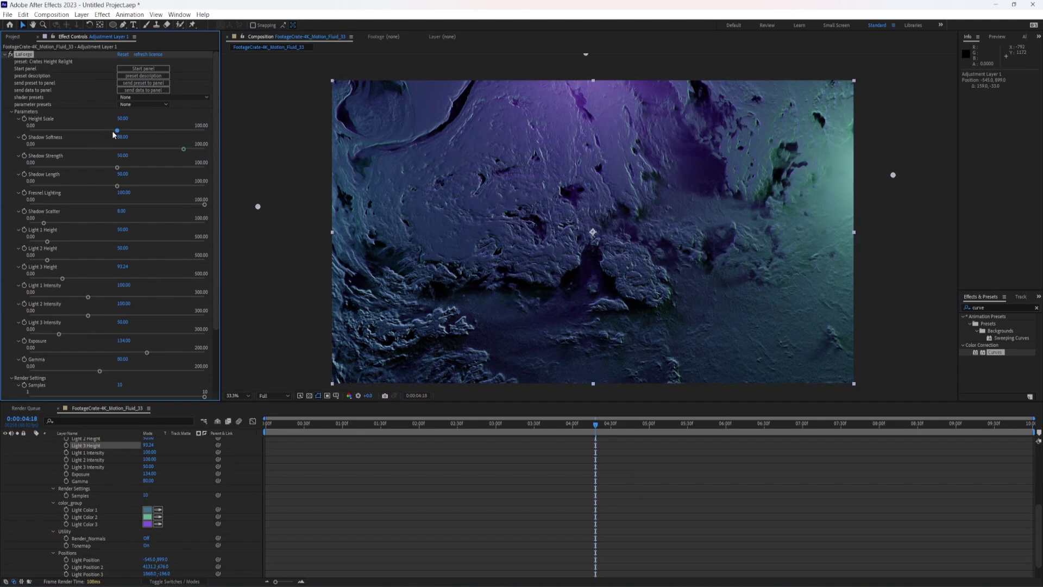
{"action": "left_click_drag", "start_coordinate": [116, 130], "coordinate": [182, 131]}
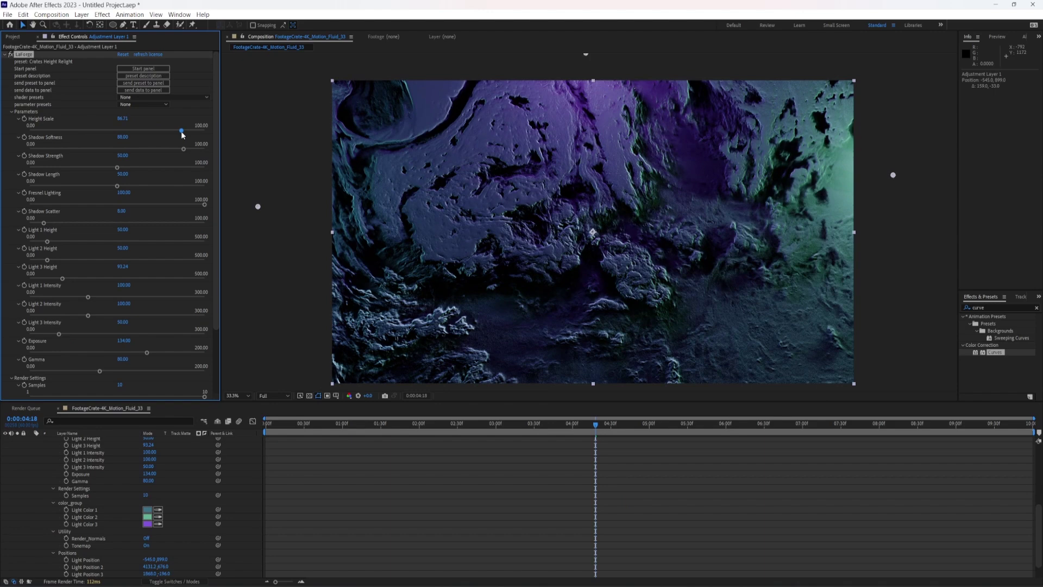
{"action": "left_click_drag", "start_coordinate": [190, 147], "coordinate": [192, 147]}
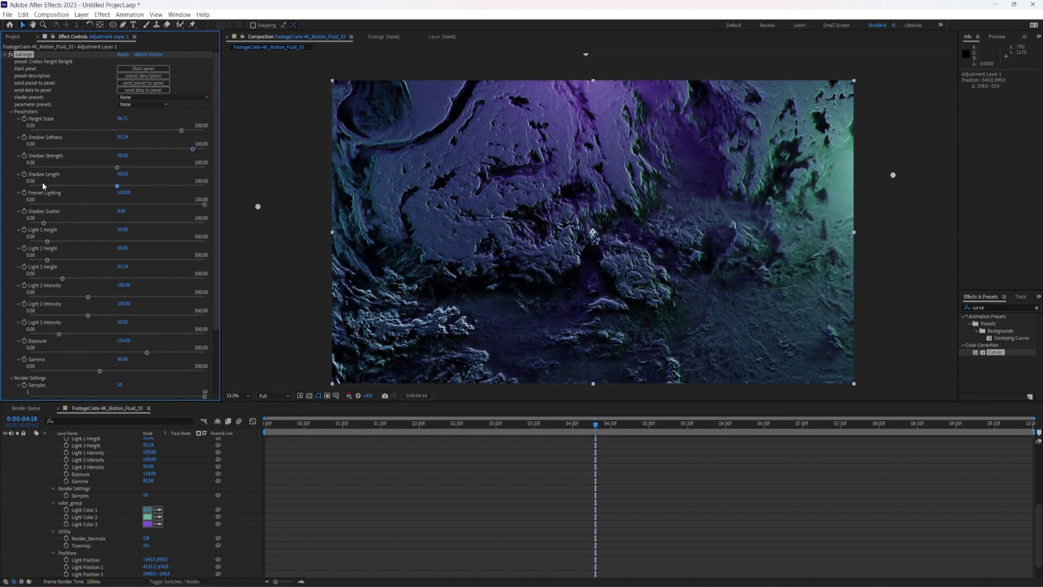
{"action": "left_click_drag", "start_coordinate": [43, 222], "coordinate": [90, 223]}
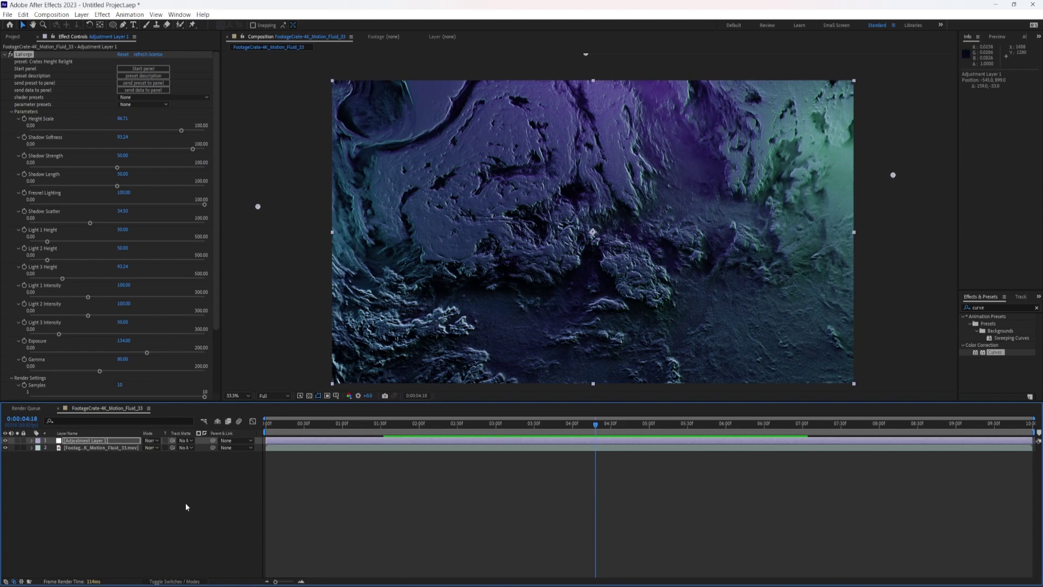
- Import PCrate_Transp.png and place it in the composition as layer 2 above the fluid
{"action": "left_click_drag", "start_coordinate": [159, 500], "coordinate": [445, 246]}
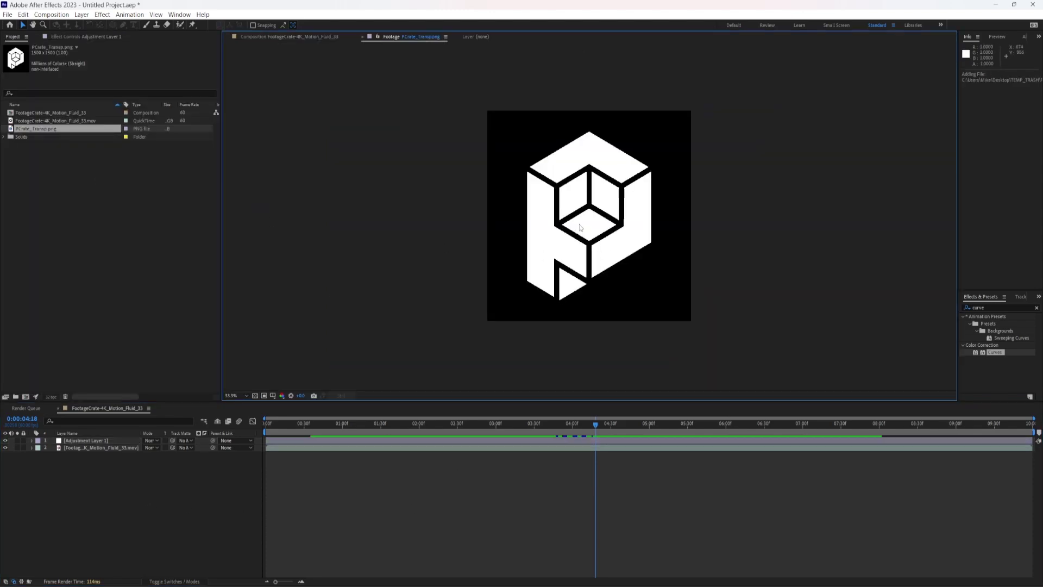
{"action": "left_click", "coordinate": [288, 37]}
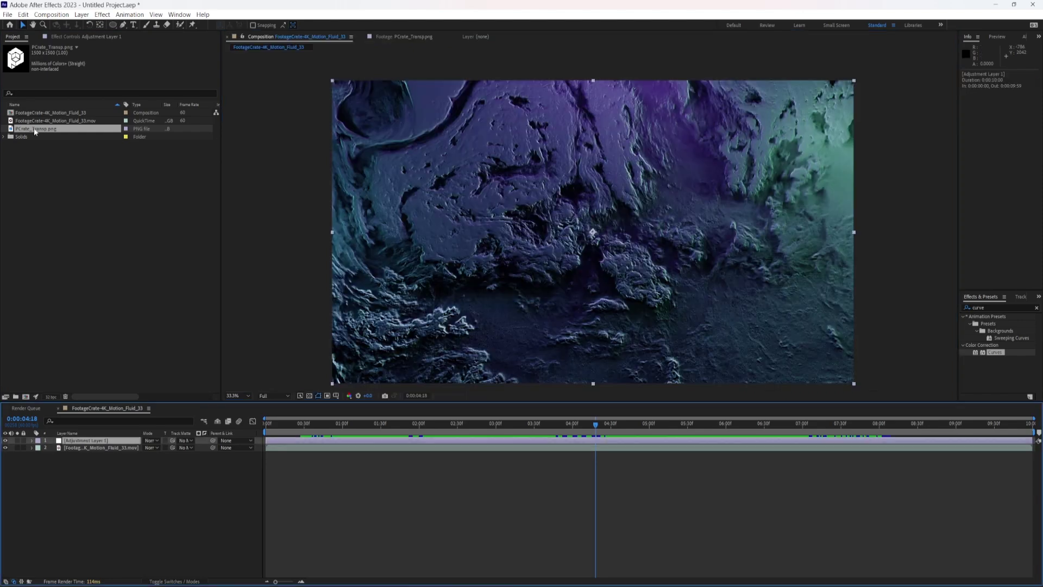
{"action": "left_click_drag", "start_coordinate": [36, 128], "coordinate": [84, 449]}
{"action": "scroll", "coordinate": [604, 236], "scroll_direction": "up", "scroll_amount": 3}
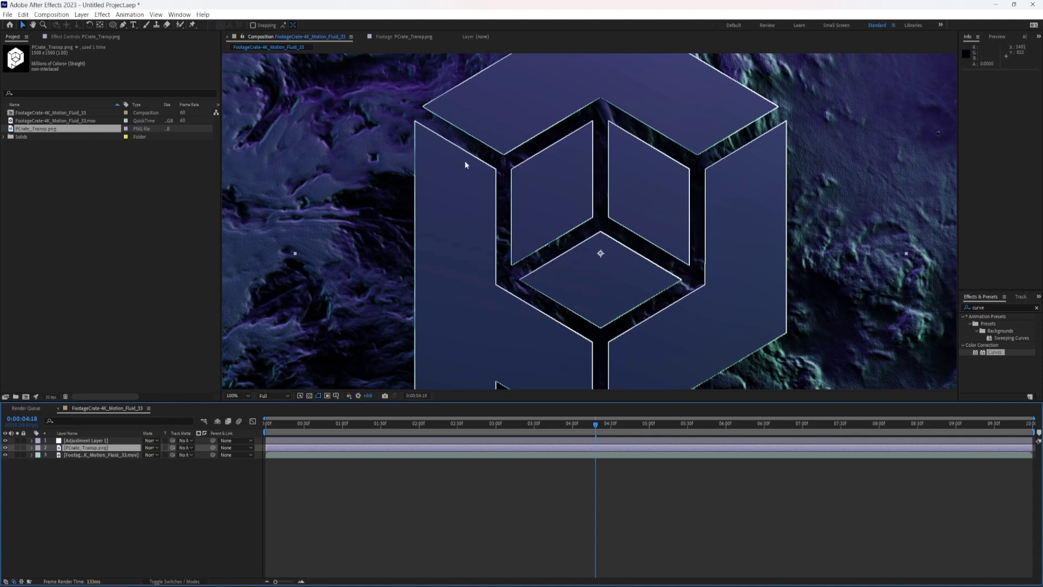
{"action": "scroll", "coordinate": [701, 207], "scroll_direction": "down", "scroll_amount": 2}
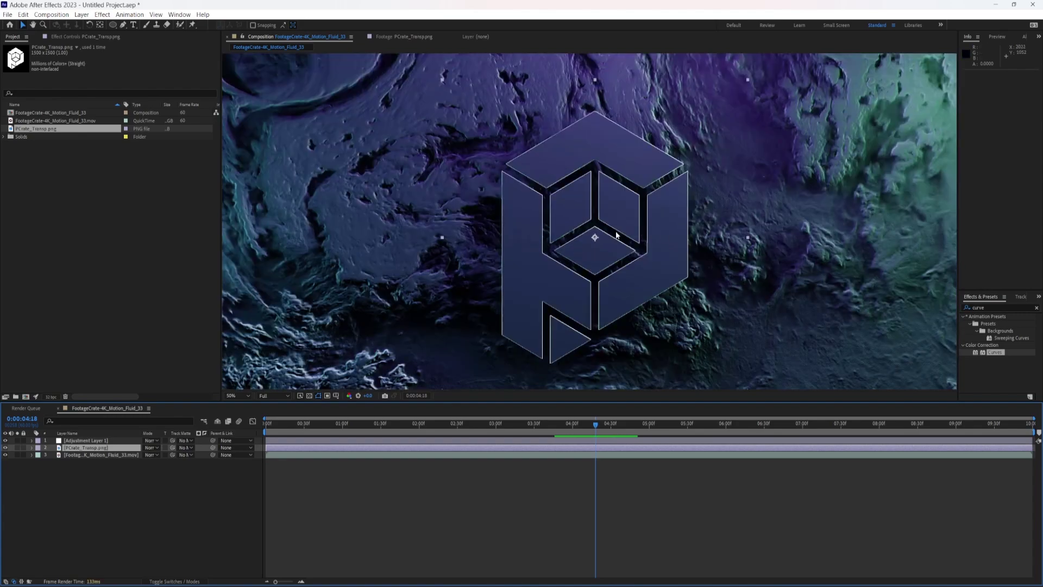
{"action": "left_click", "coordinate": [155, 447]}
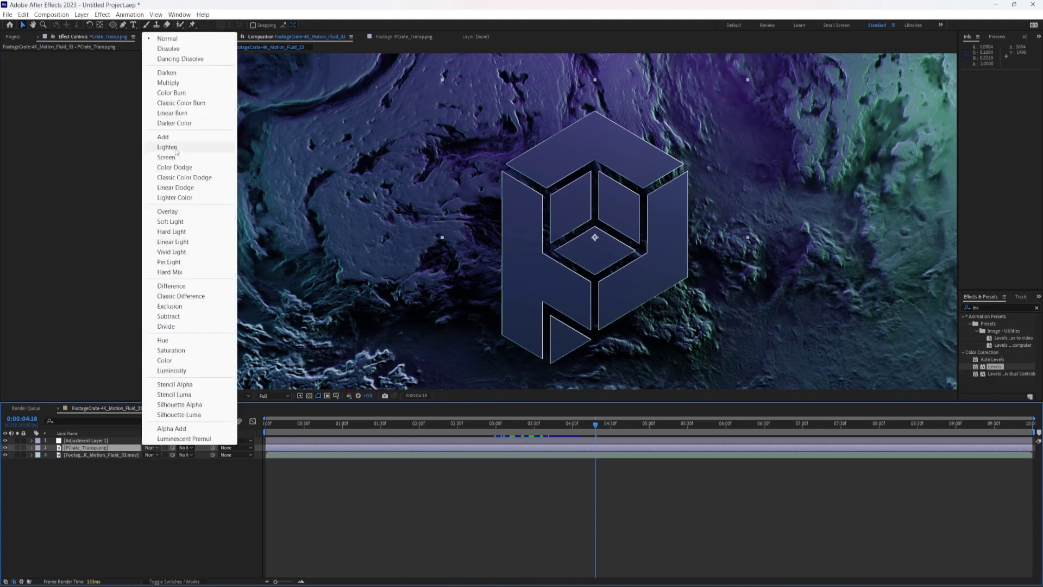
- Set the logo layer to Lighten and add Levels with Output White lowered to about 0.48
{"action": "left_click", "coordinate": [175, 151]}
{"action": "left_click_drag", "start_coordinate": [994, 367], "coordinate": [55, 122]}
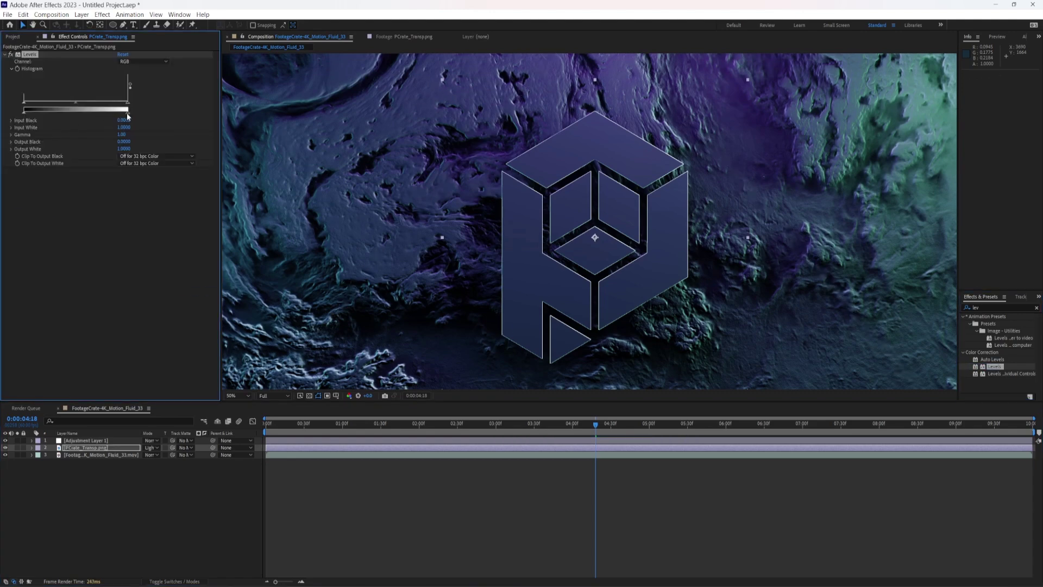
{"action": "left_click_drag", "start_coordinate": [128, 115], "coordinate": [72, 111]}
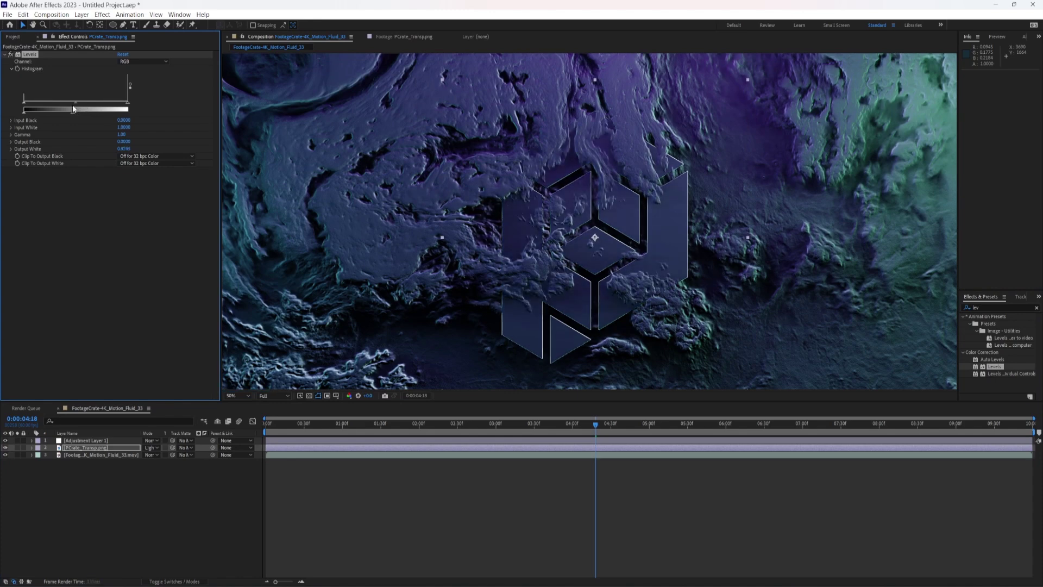
{"action": "left_click", "coordinate": [6, 441]}
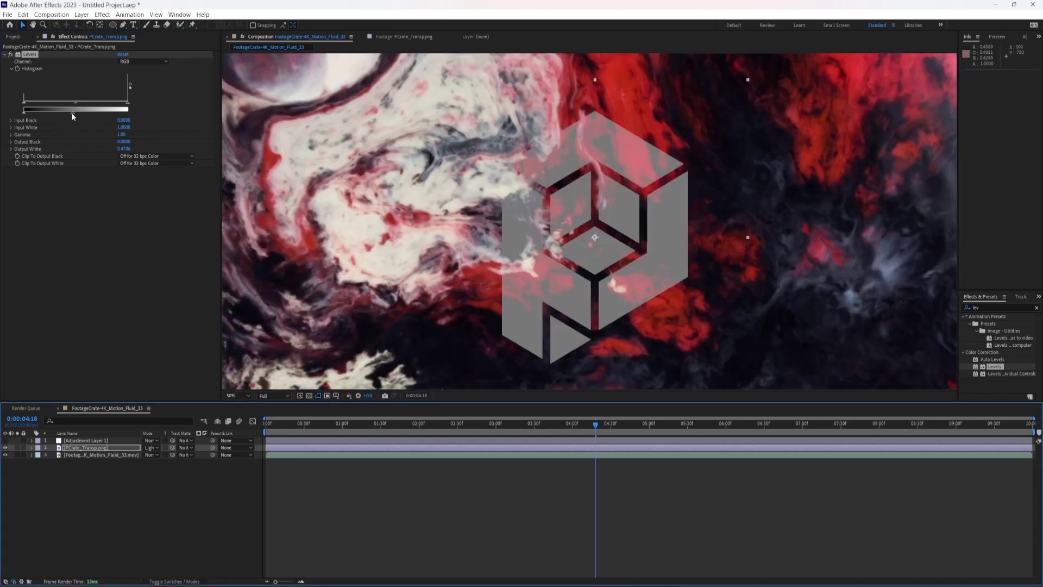
{"action": "left_click_drag", "start_coordinate": [72, 113], "coordinate": [54, 115]}
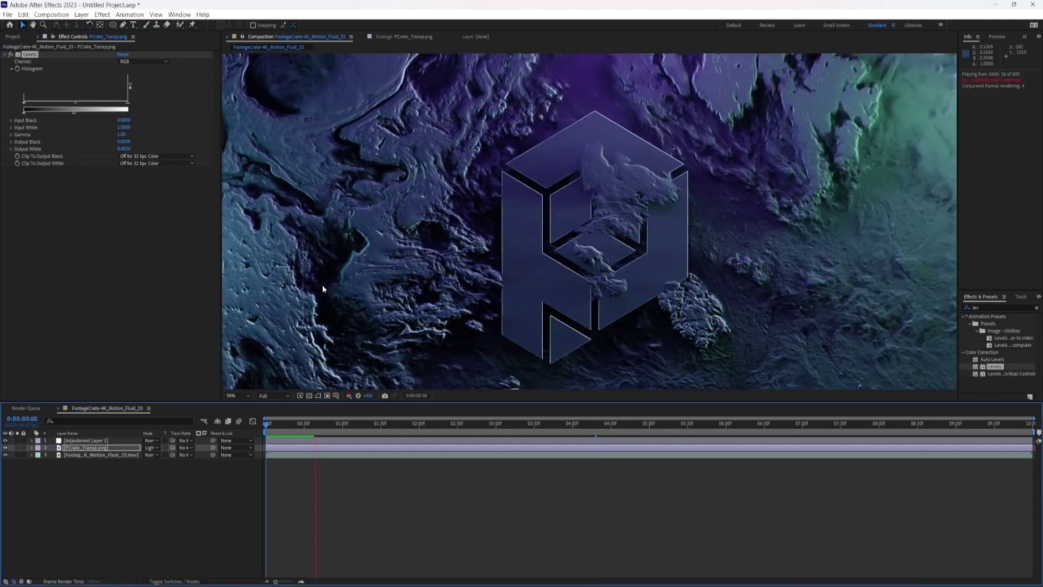
{"action": "key", "text": "space"}
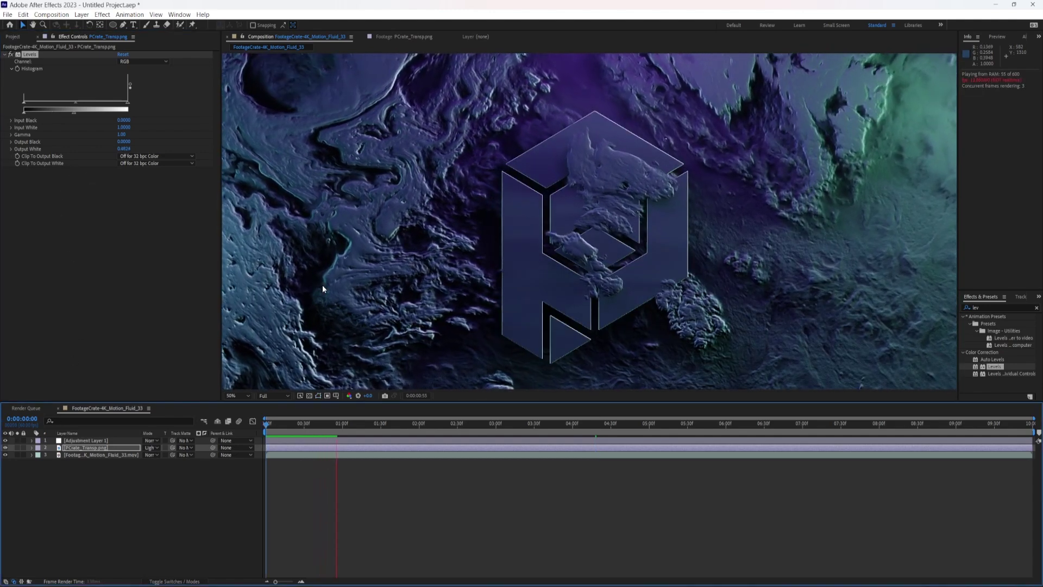
- Stop the preview, select the logo layer and bring up the Layer menu for styles
{"action": "key", "text": "period"}
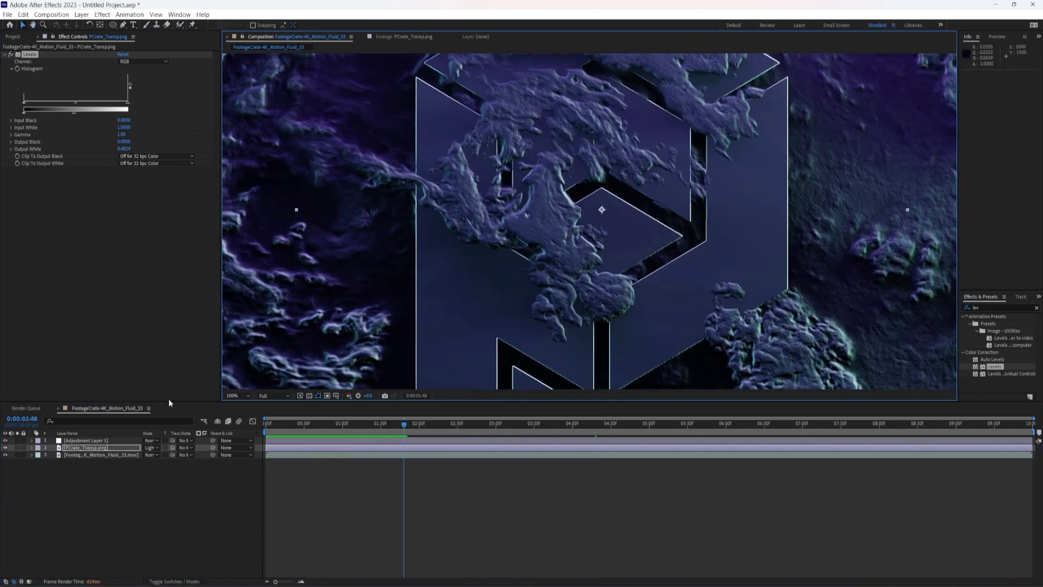
{"action": "left_click", "coordinate": [62, 450]}
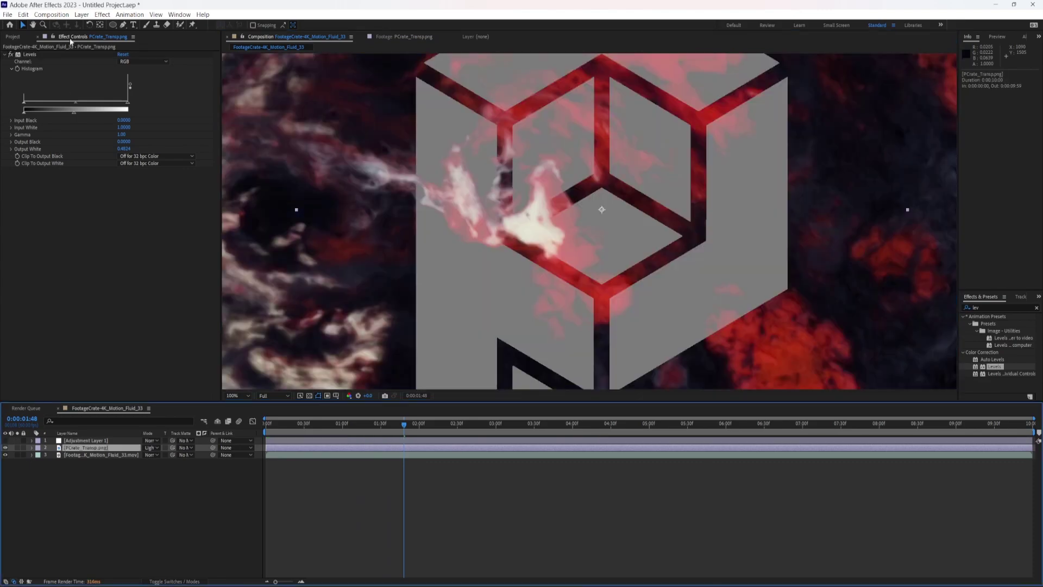
{"action": "left_click", "coordinate": [82, 14]}
- Add an Inner Glow layer style to the logo with a black glow colour
{"action": "mouse_move", "coordinate": [108, 249]}
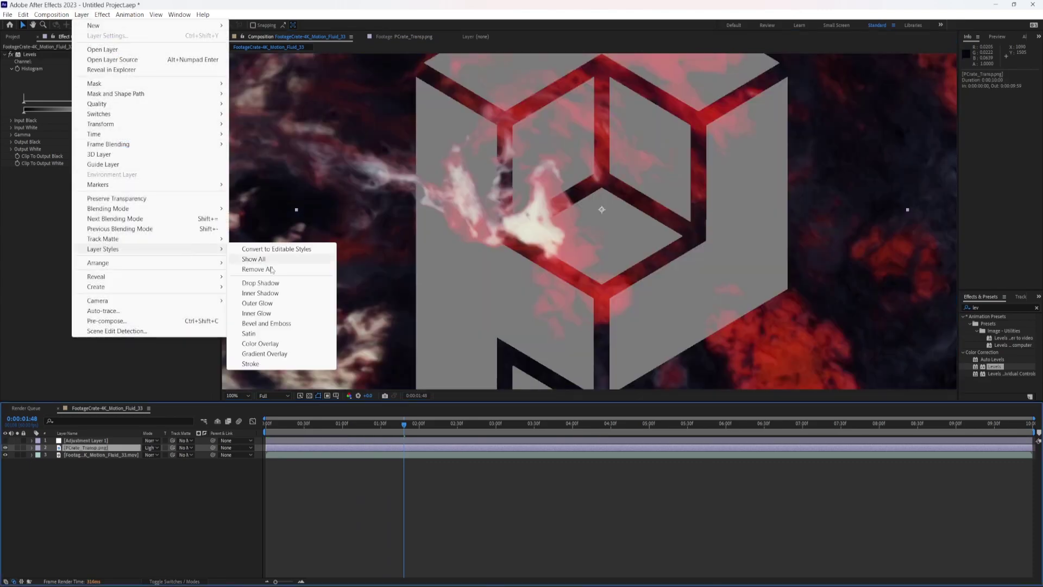
{"action": "left_click", "coordinate": [275, 313]}
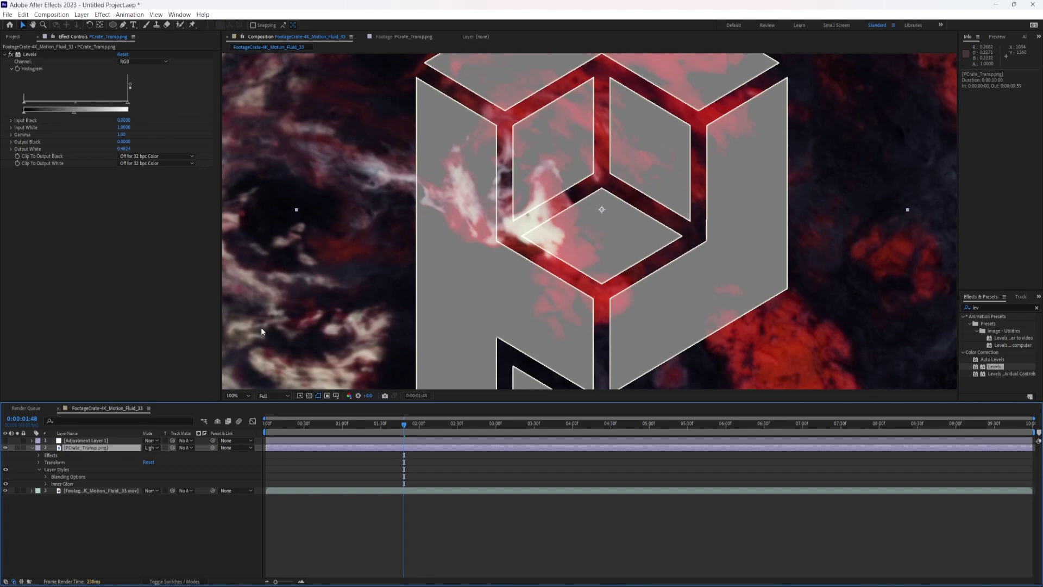
{"action": "left_click", "coordinate": [47, 484]}
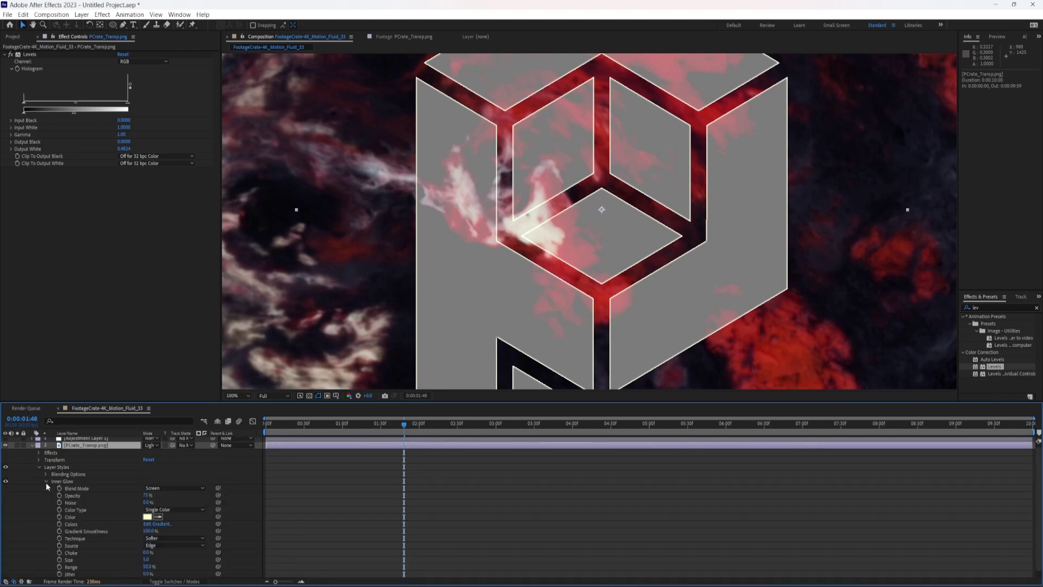
{"action": "left_click", "coordinate": [147, 516]}
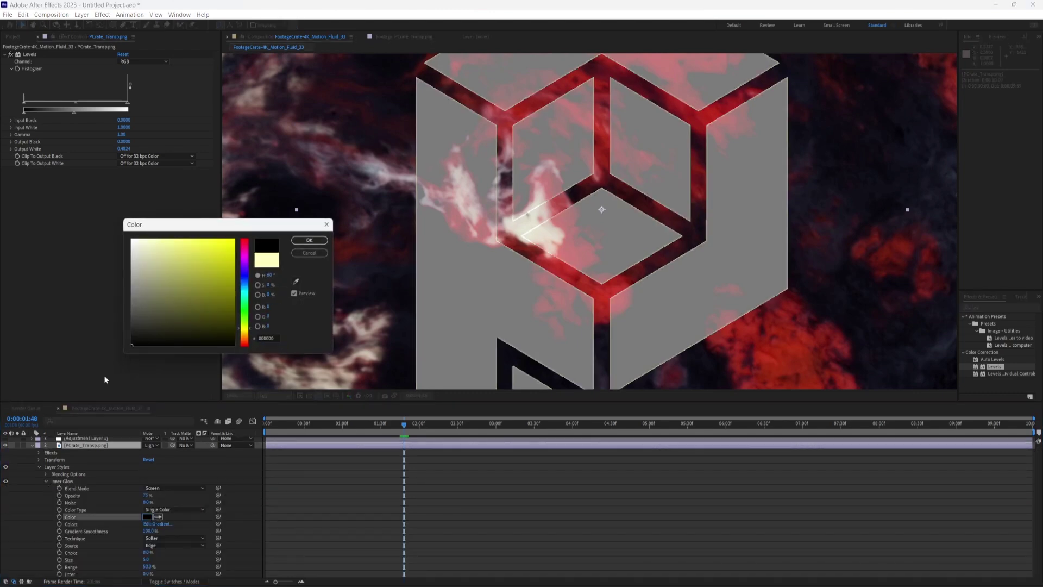
{"action": "left_click", "coordinate": [309, 240]}
- Set the Inner Glow to Multiply blend, Precise technique and size 19
{"action": "left_click", "coordinate": [171, 489]}
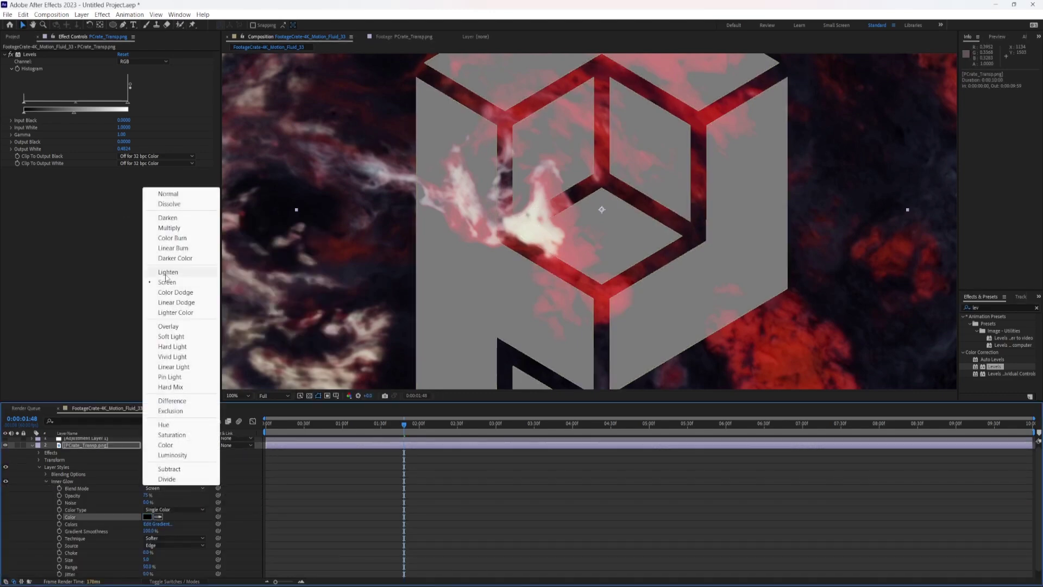
{"action": "left_click", "coordinate": [175, 229]}
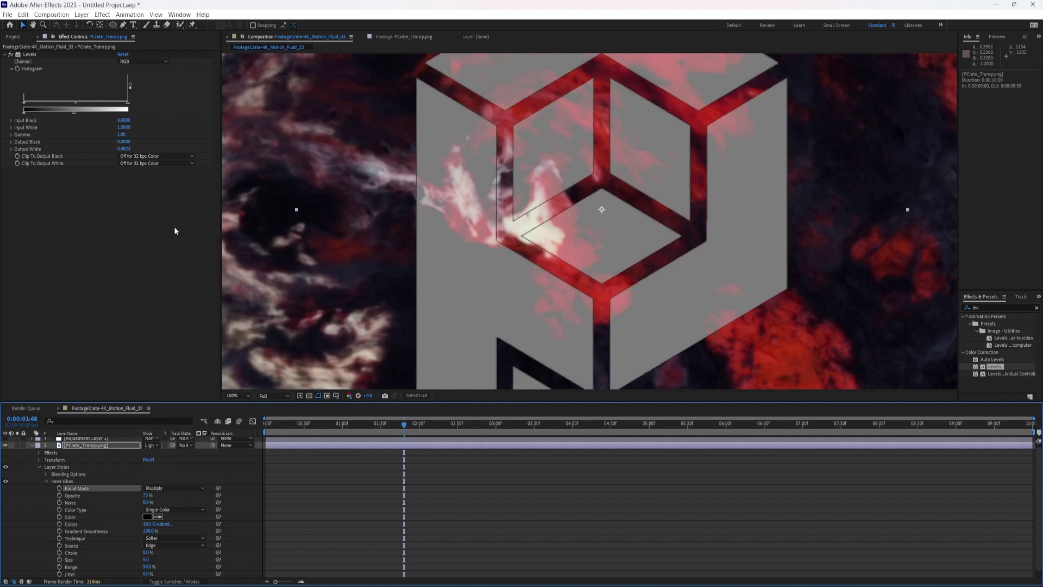
{"action": "left_click", "coordinate": [167, 539]}
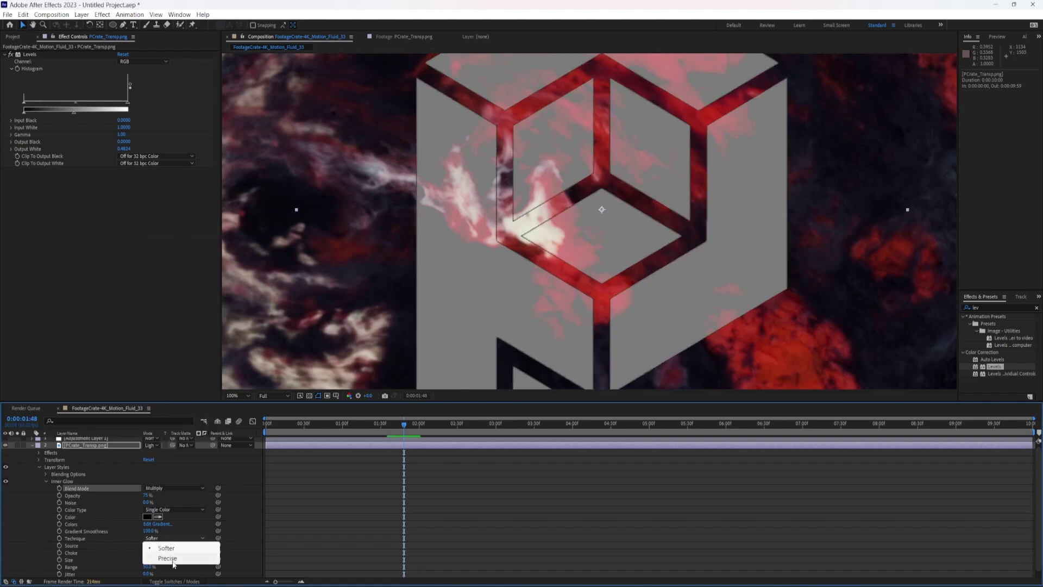
{"action": "left_click", "coordinate": [174, 557]}
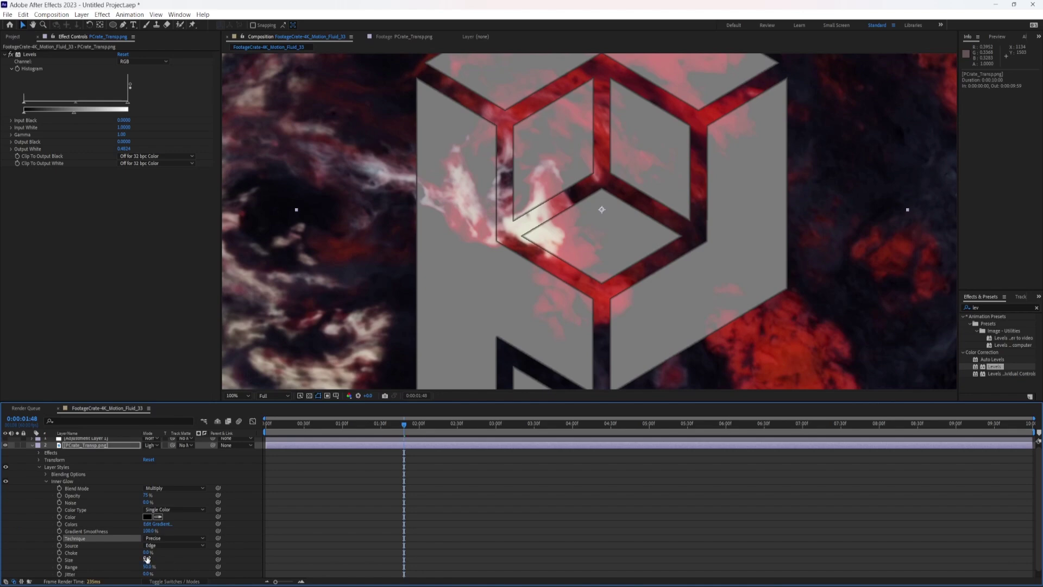
{"action": "left_click_drag", "start_coordinate": [147, 558], "coordinate": [171, 559]}
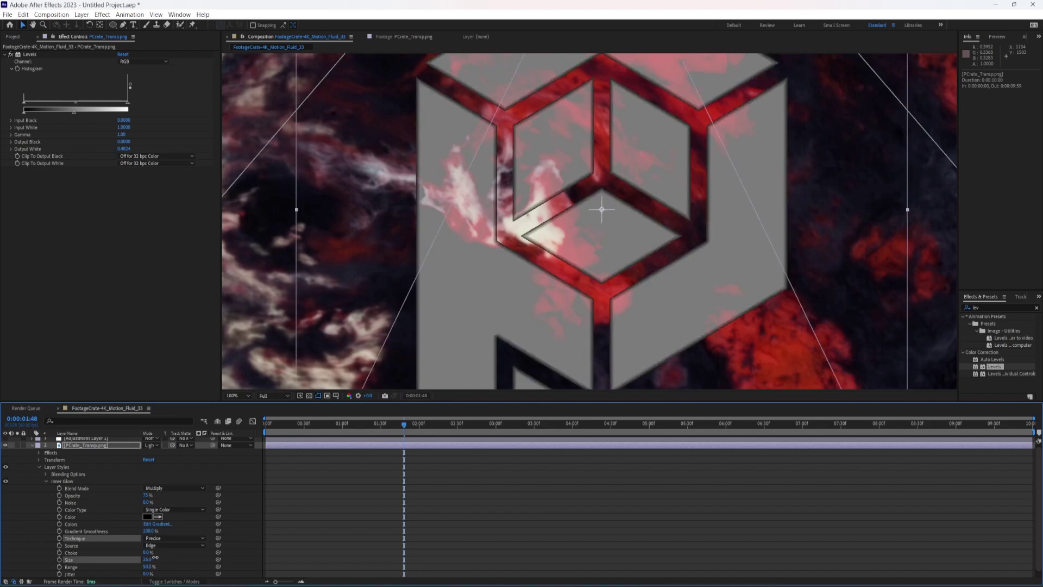
- Re-enable Adjustment Layer 1 so the Height Relight shows on the bevelled logo
{"action": "left_click", "coordinate": [6, 440]}
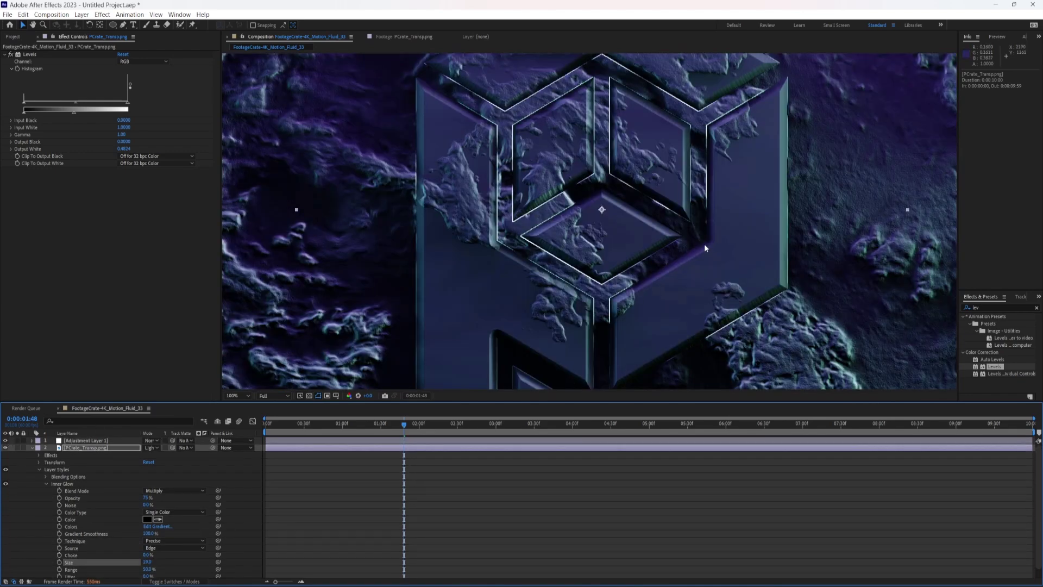
{"action": "left_click_drag", "start_coordinate": [608, 199], "coordinate": [548, 286]}
{"action": "left_click", "coordinate": [150, 447]}
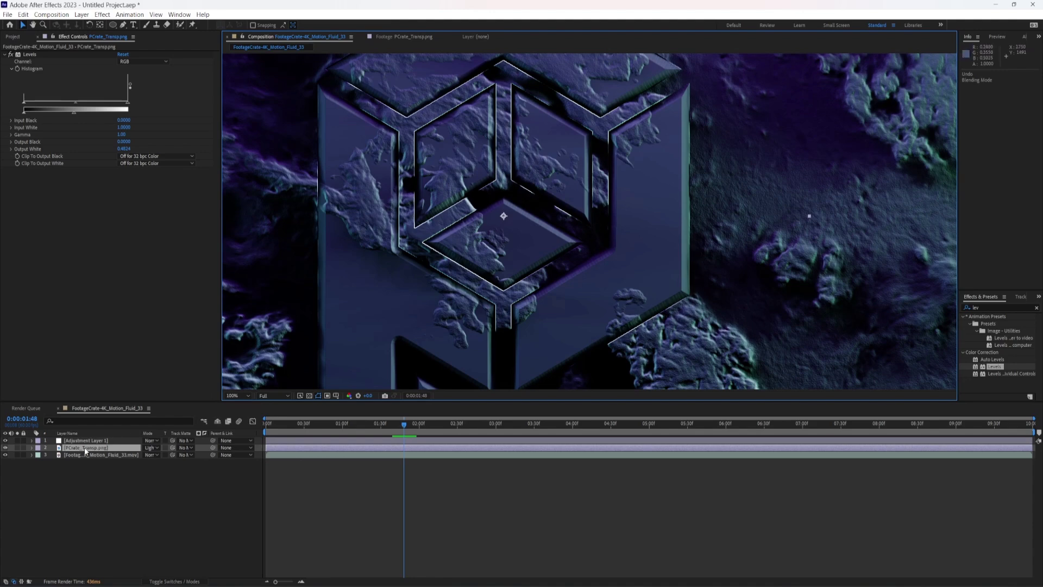
- Reset the logo to Normal, delete its Levels, and pre-compose it as PCrate_Transp.png Comp 1
{"action": "left_click", "coordinate": [150, 448]}
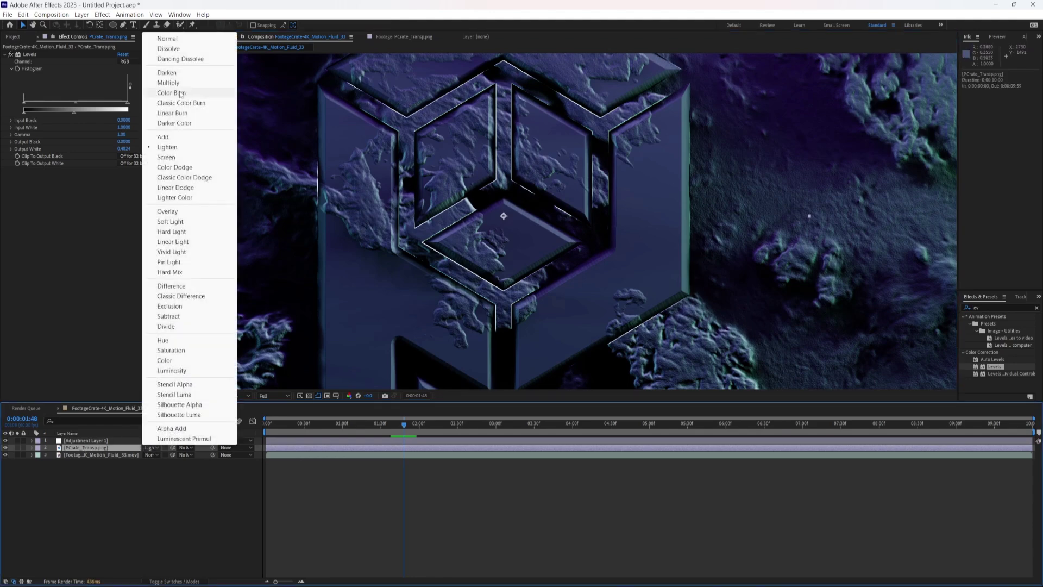
{"action": "left_click", "coordinate": [167, 38]}
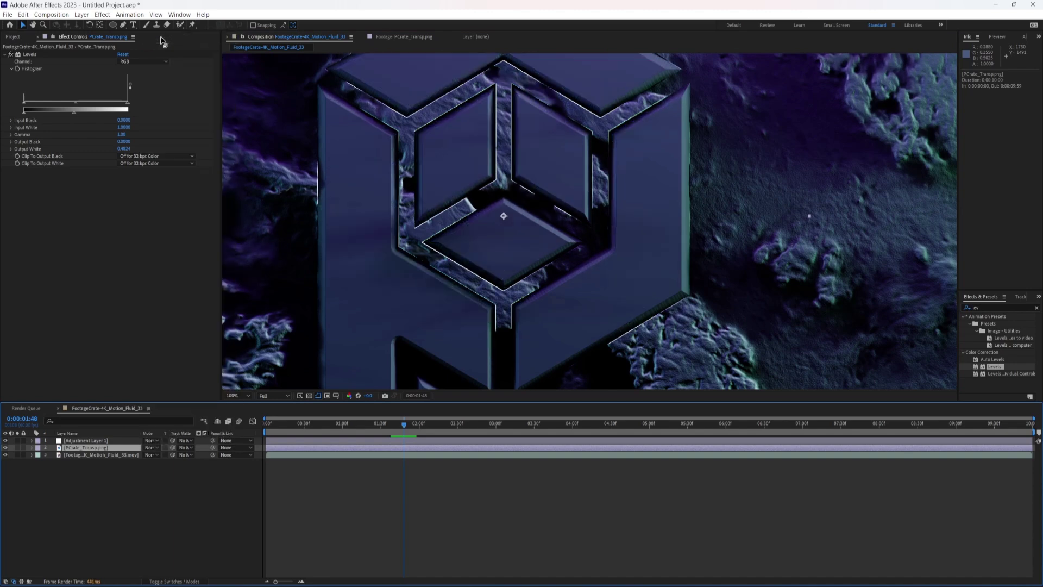
{"action": "left_click", "coordinate": [30, 55]}
{"action": "key", "text": "Delete"}
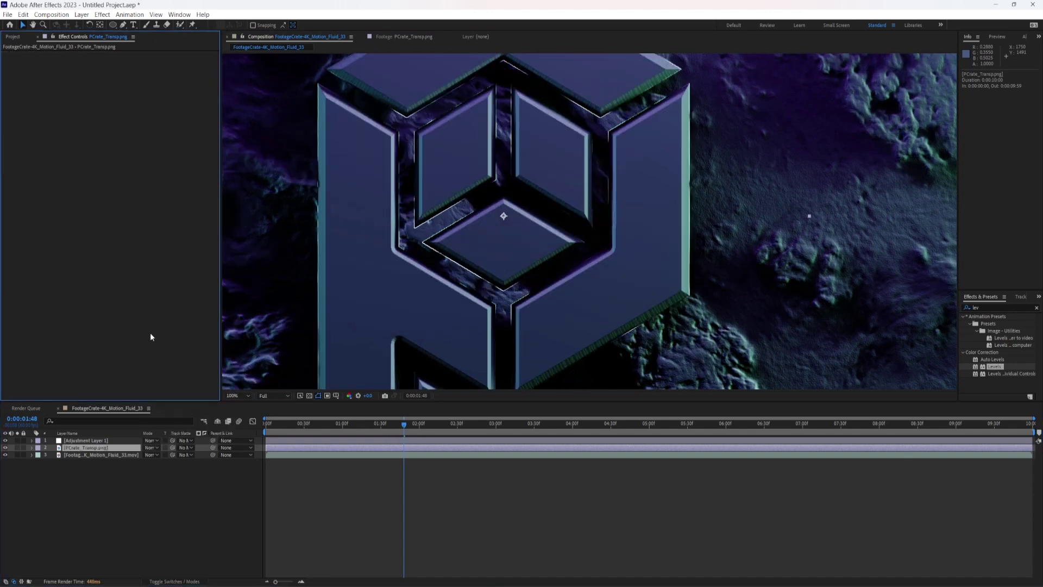
{"action": "right_click", "coordinate": [81, 449]}
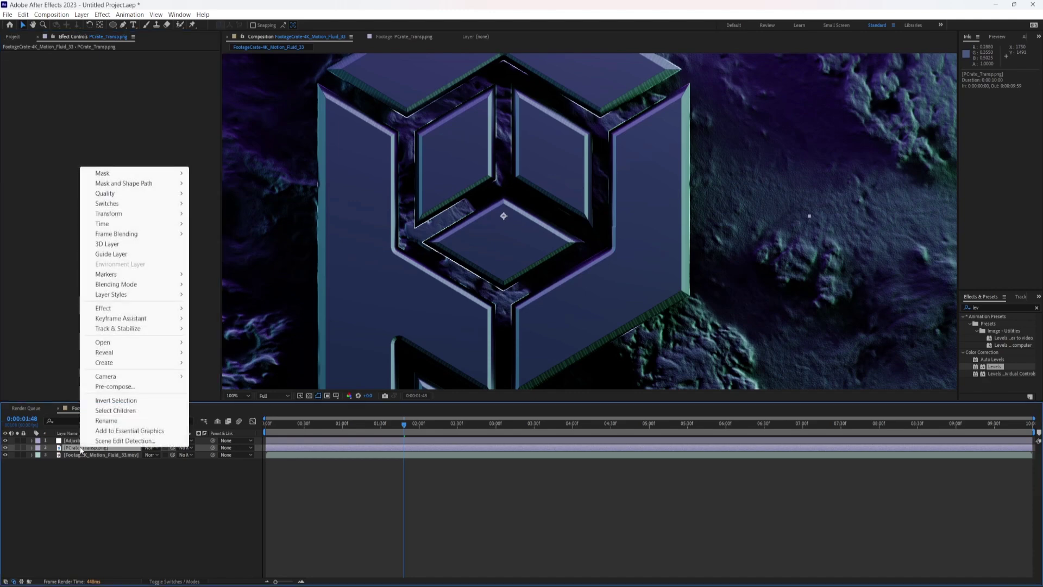
{"action": "left_click", "coordinate": [115, 386]}
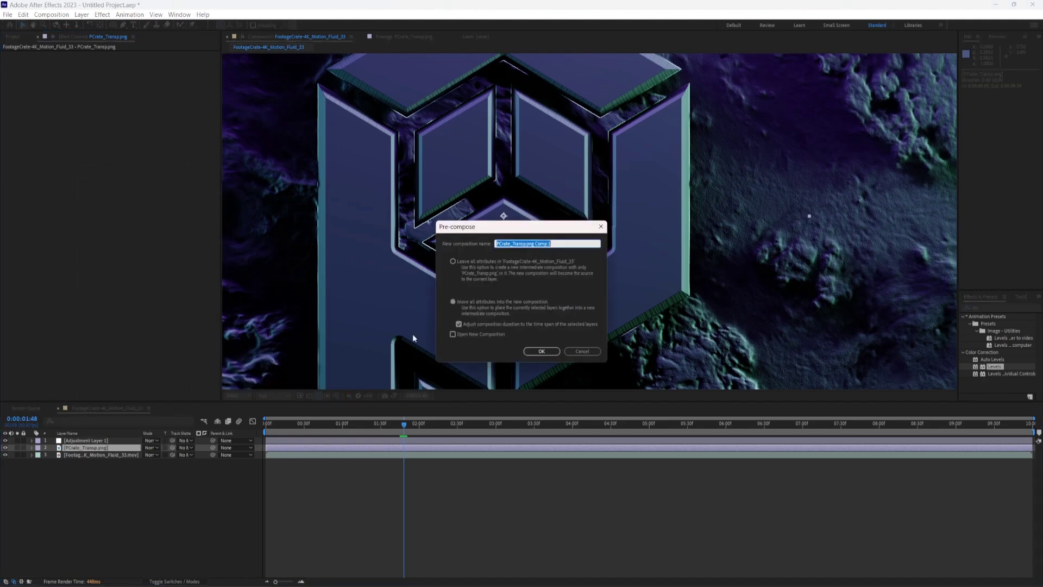
{"action": "left_click", "coordinate": [543, 351]}
- Blend the nested logo with Lighten and lower Levels Output White to about 0.53
{"action": "left_click", "coordinate": [152, 448]}
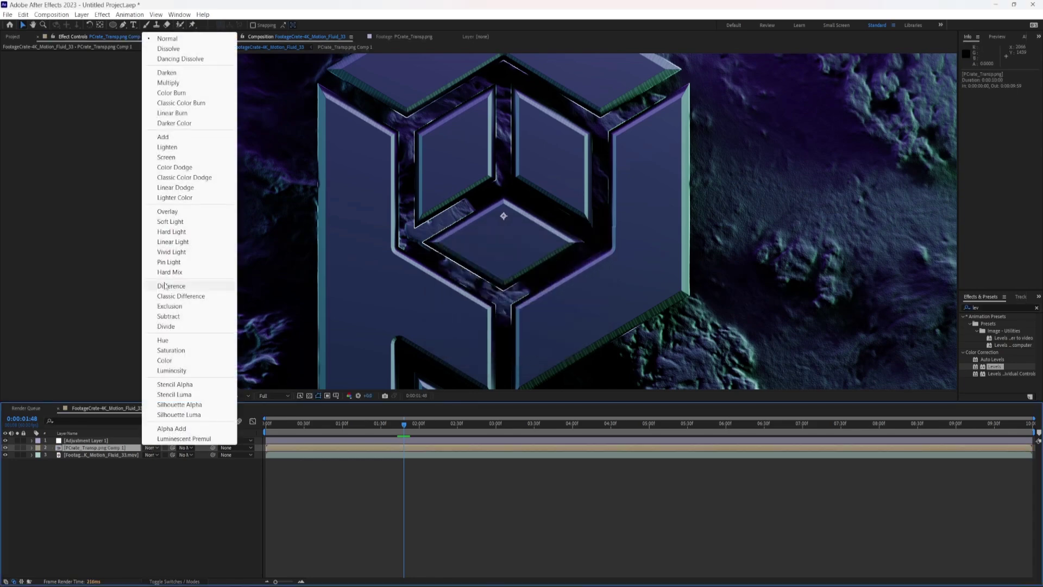
{"action": "left_click", "coordinate": [171, 146]}
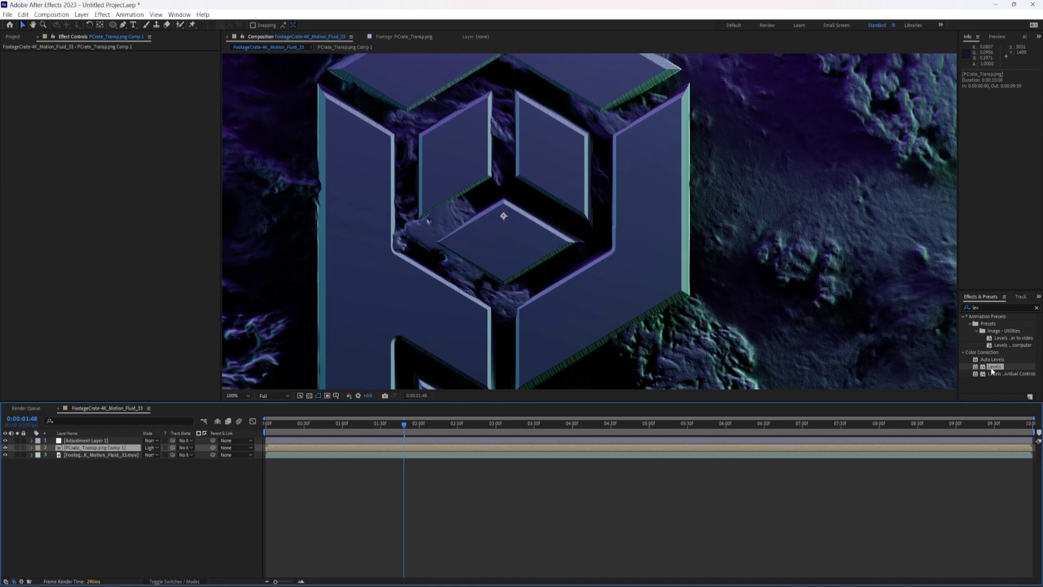
{"action": "key", "text": "ctrl+alt+shift+e"}
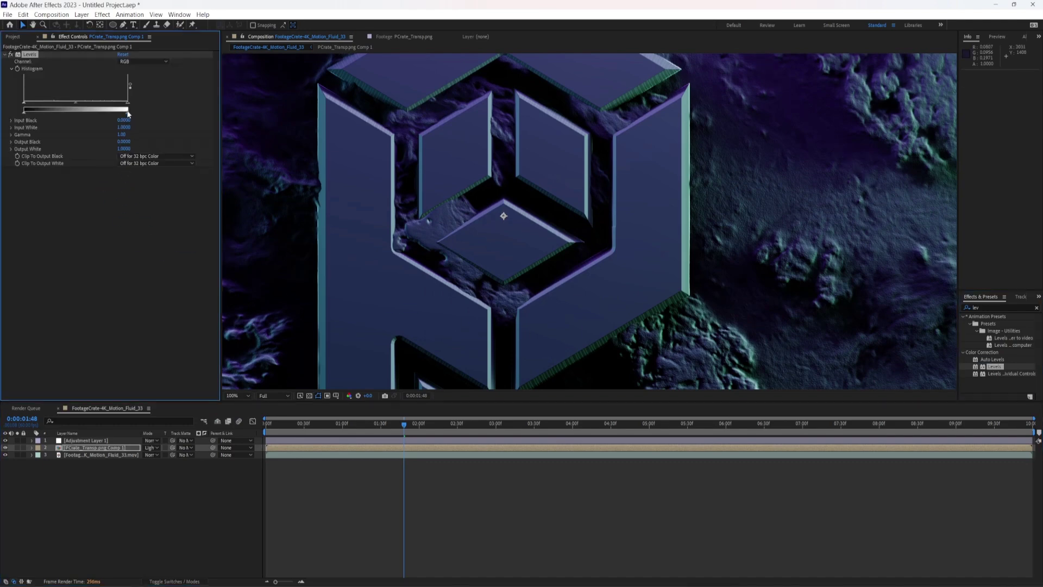
{"action": "left_click_drag", "start_coordinate": [127, 113], "coordinate": [84, 114]}
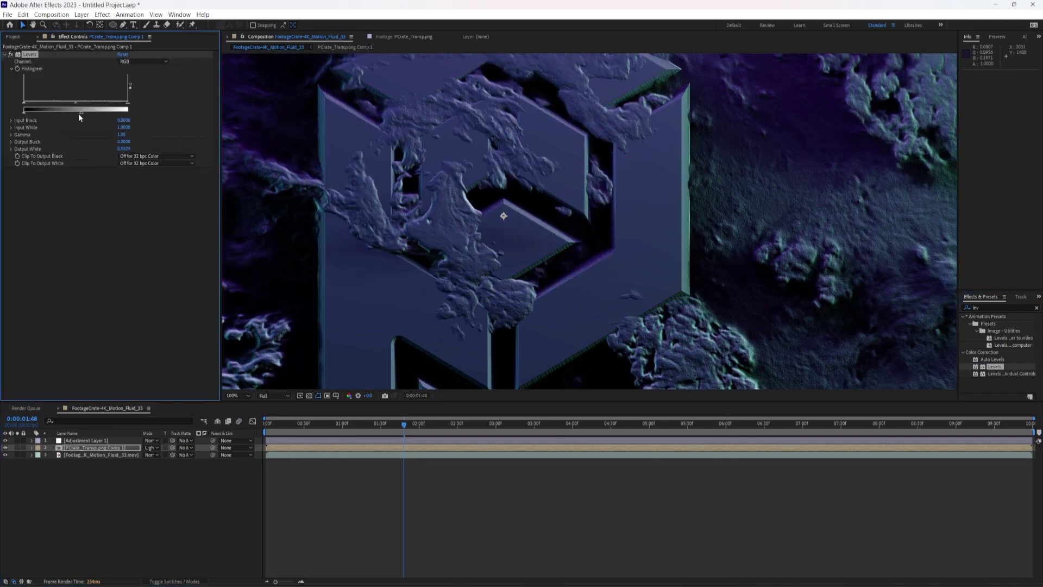
{"action": "left_click_drag", "start_coordinate": [78, 117], "coordinate": [73, 112]}
{"action": "left_click_drag", "start_coordinate": [577, 223], "coordinate": [561, 329]}
{"action": "scroll", "coordinate": [561, 330], "scroll_direction": "down", "scroll_amount": 2}
{"action": "left_click_drag", "start_coordinate": [543, 247], "coordinate": [563, 198]}
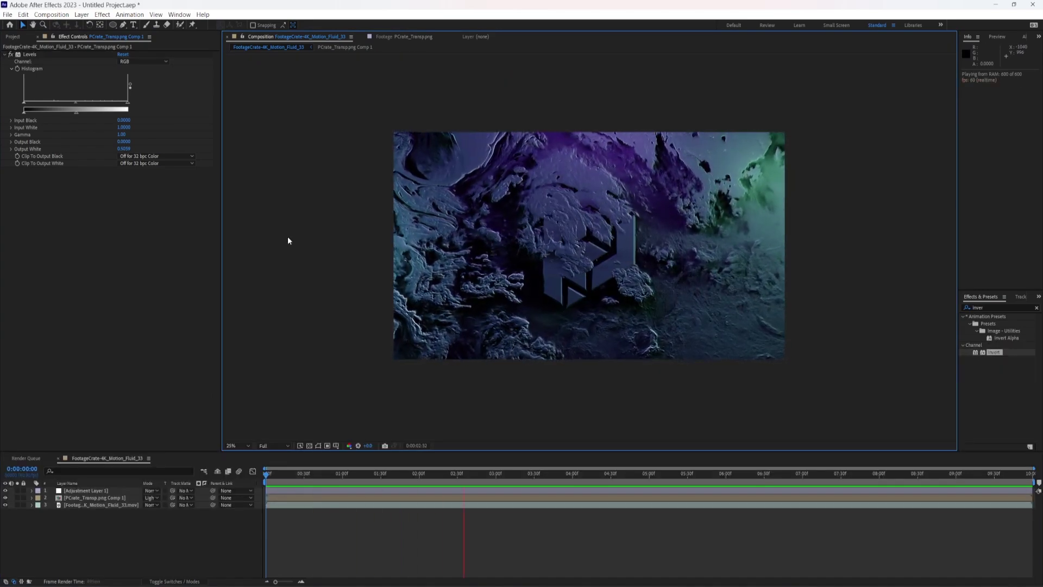
{"action": "key", "text": "space"}
{"action": "scroll", "coordinate": [543, 289], "scroll_direction": "up", "scroll_amount": 2}
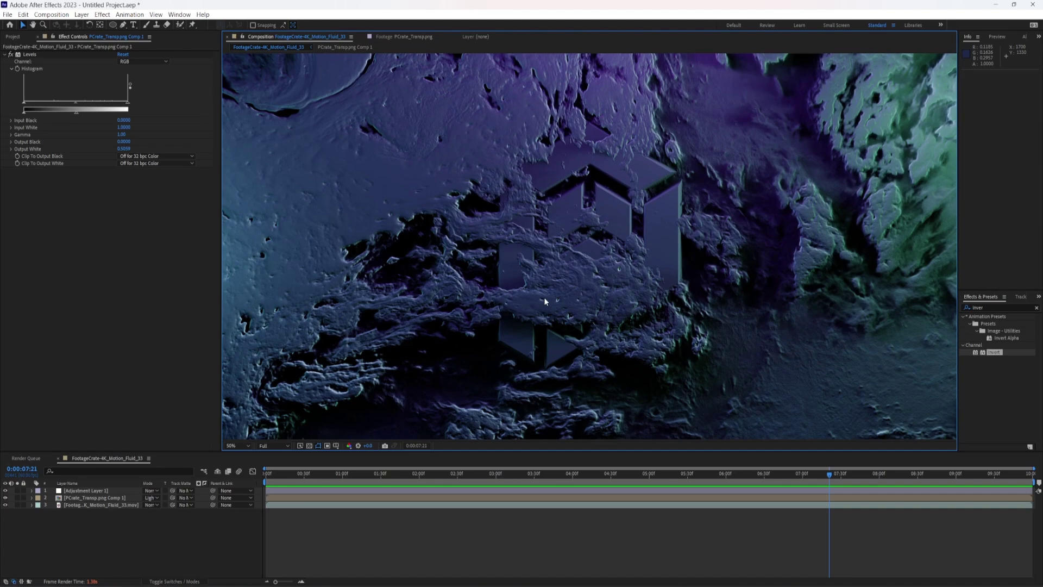
{"action": "scroll", "coordinate": [813, 353], "scroll_direction": "down", "scroll_amount": 2}
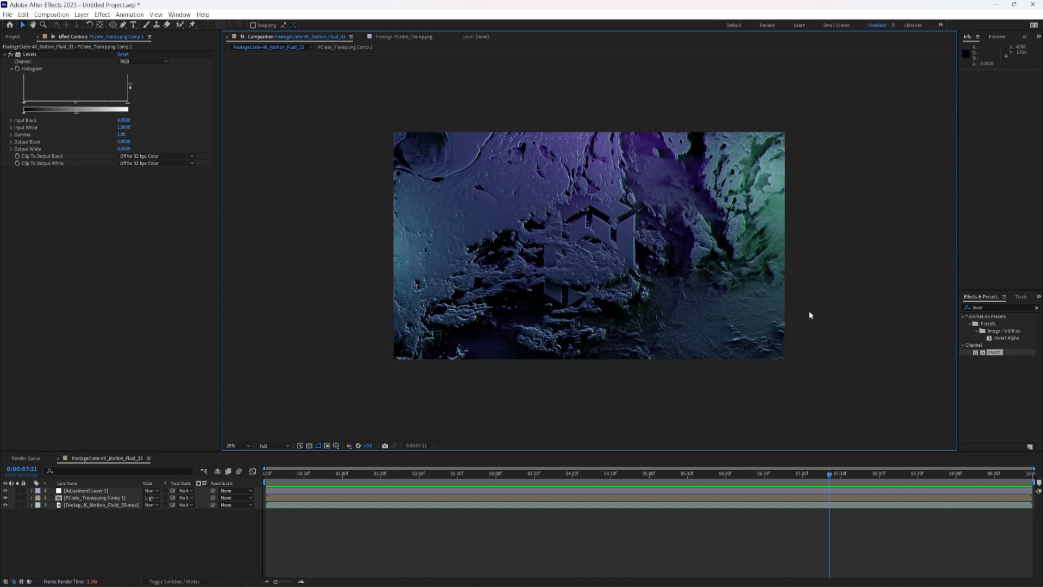
{"action": "left_click_drag", "start_coordinate": [993, 355], "coordinate": [90, 506]}
{"action": "left_click", "coordinate": [252, 483]}
{"action": "key", "text": "Home"}
{"action": "key", "text": "space"}
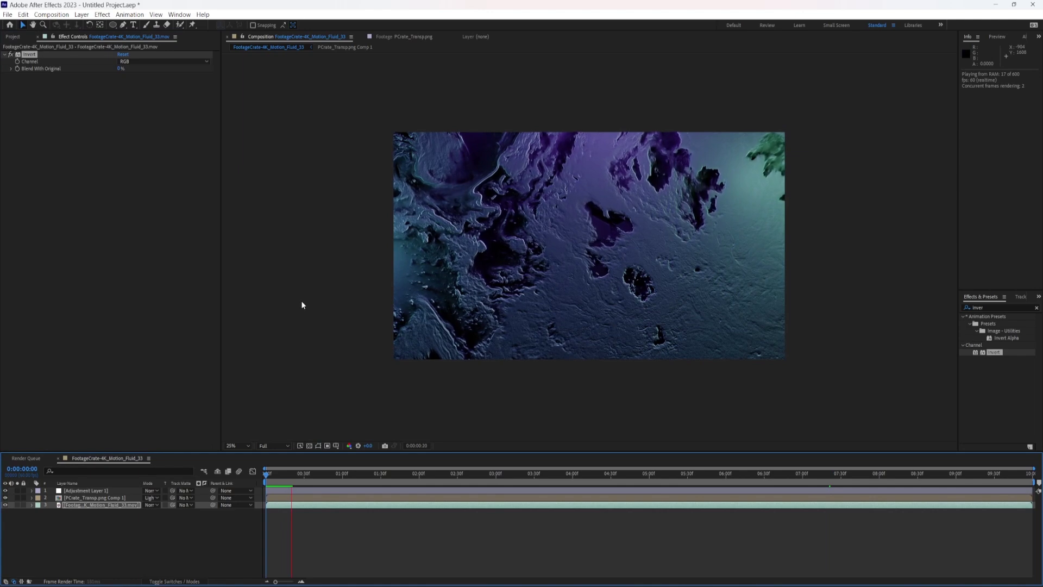
{"action": "key", "text": "ctrl+z"}
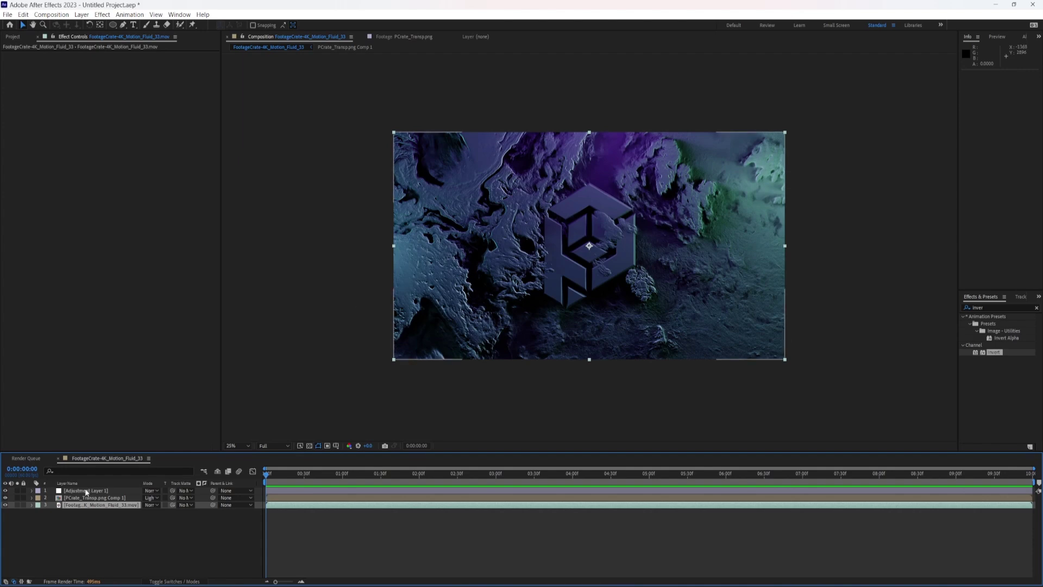
- Nest all three layers into Pre-comp 1
{"action": "left_click", "coordinate": [85, 490]}
{"action": "left_click", "coordinate": [86, 505], "text": "shift"}
{"action": "right_click", "coordinate": [85, 509]}
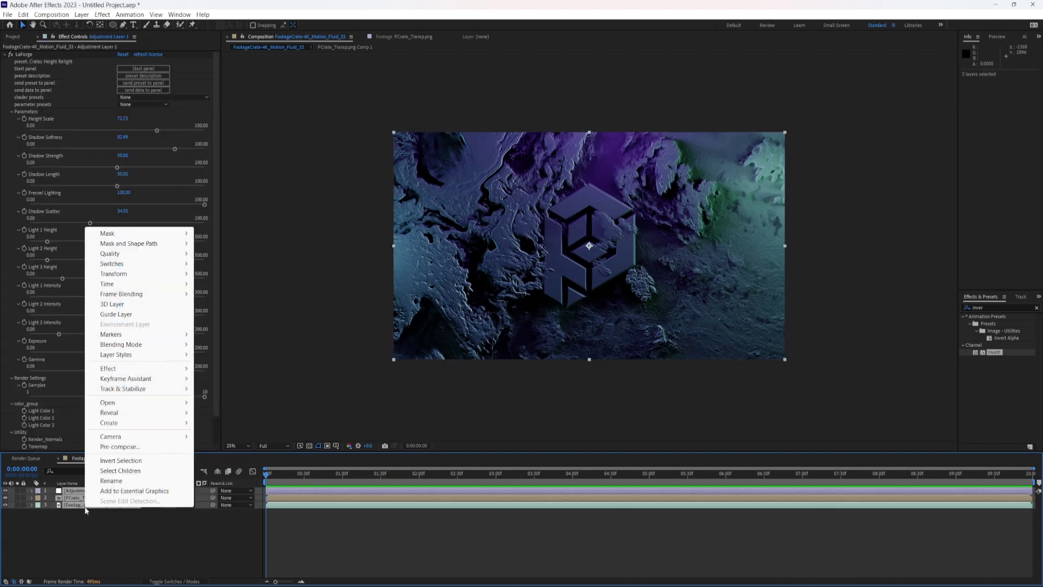
{"action": "left_click", "coordinate": [128, 446]}
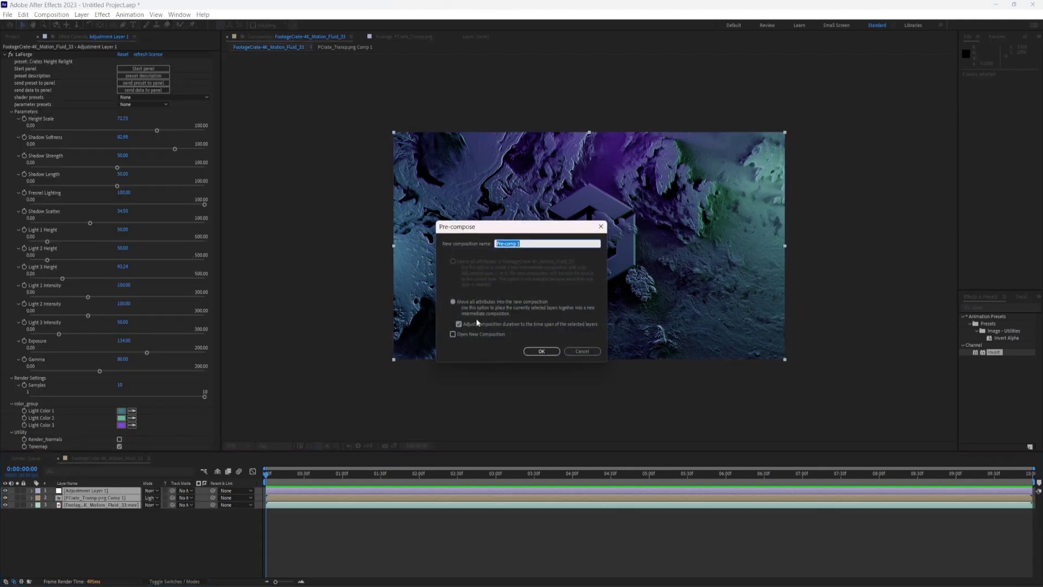
{"action": "key", "text": "Return"}
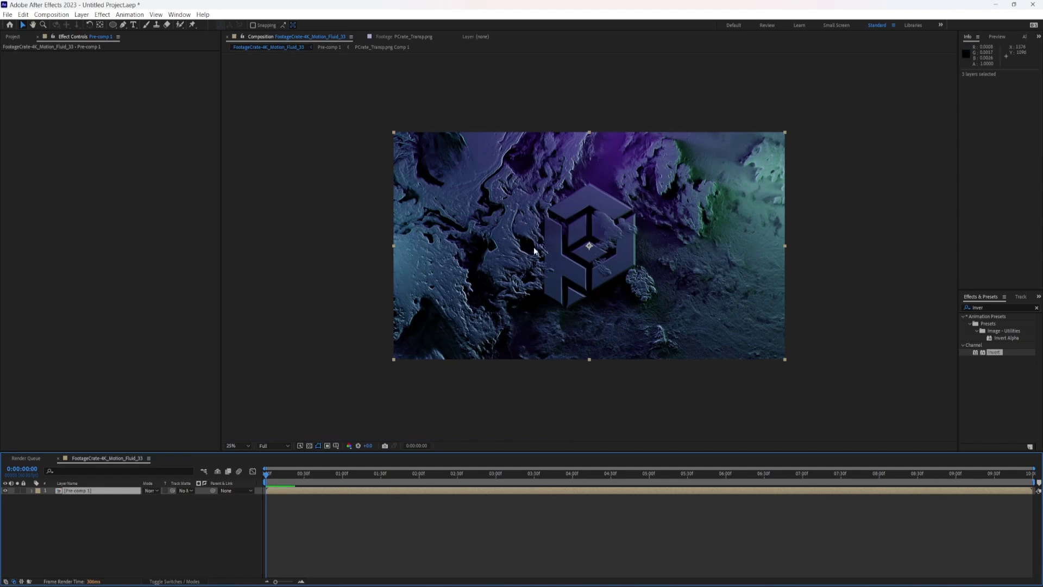
- Shake Pre-comp 1 with the camera-shake script's Long Lens More Shake preset
{"action": "left_click", "coordinate": [7, 15]}
{"action": "mouse_move", "coordinate": [109, 268]}
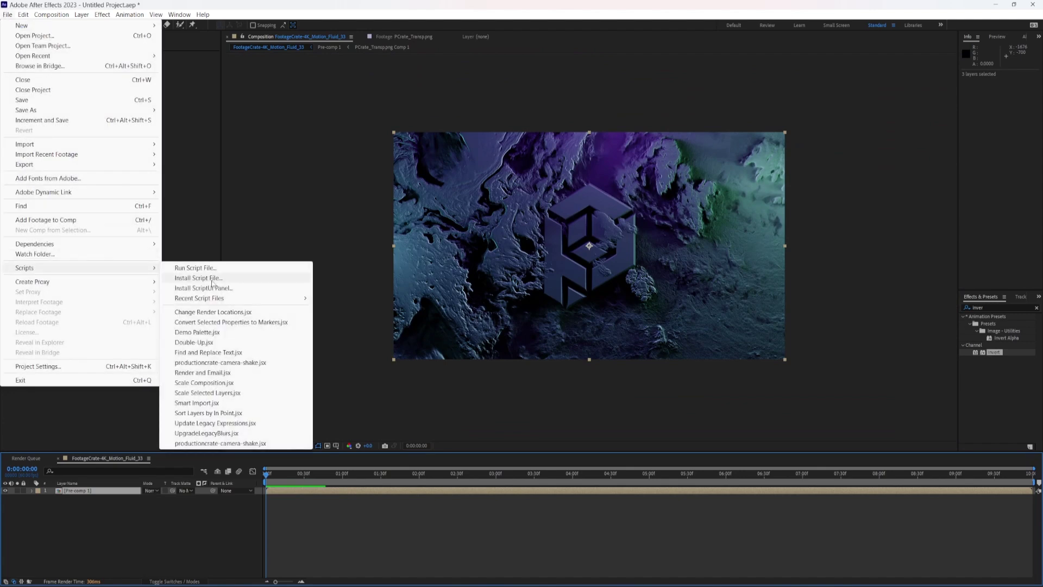
{"action": "left_click", "coordinate": [201, 363]}
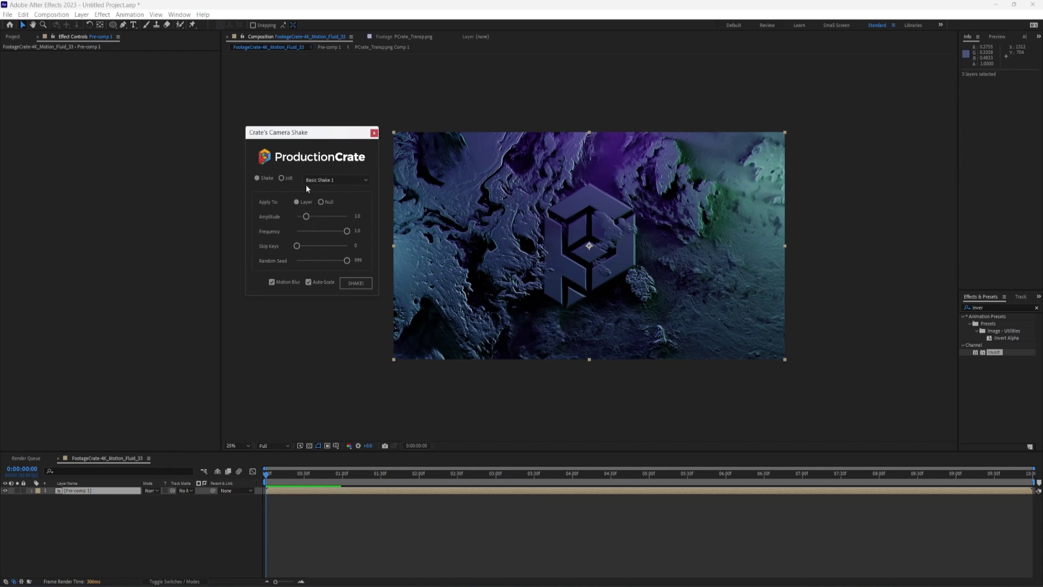
{"action": "left_click", "coordinate": [319, 182]}
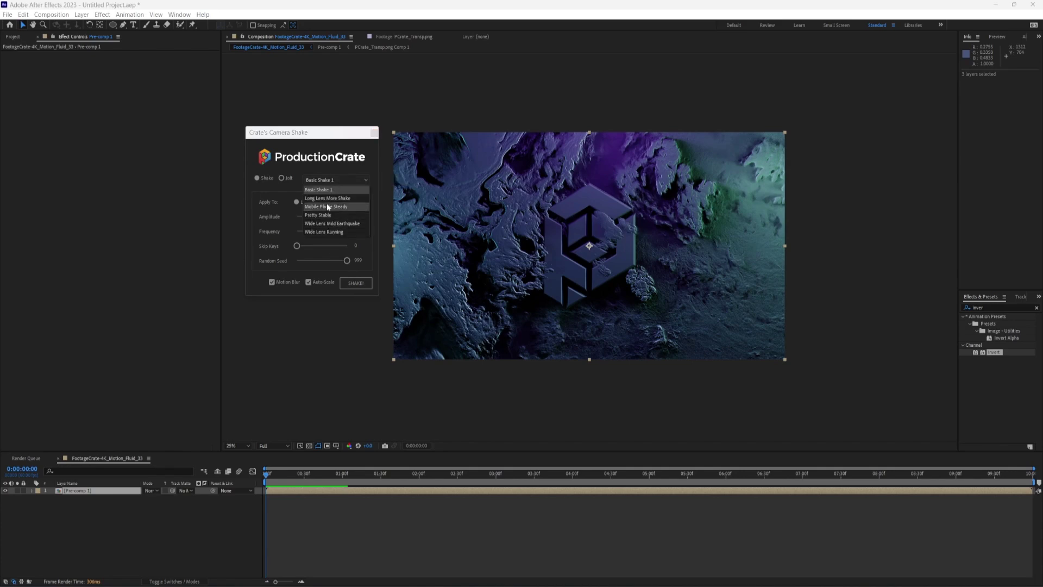
{"action": "key", "text": "Escape"}
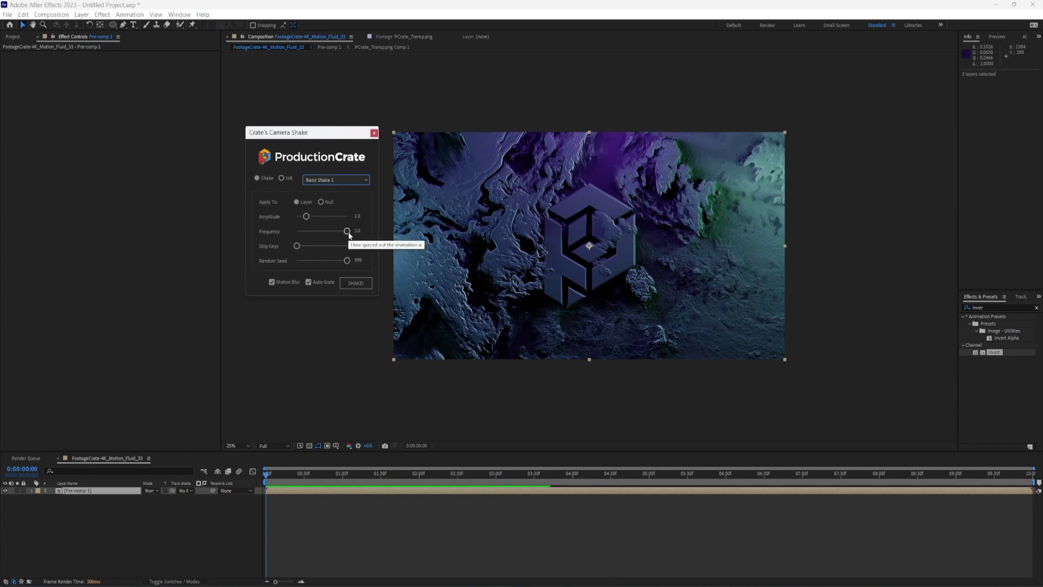
{"action": "left_click", "coordinate": [281, 178]}
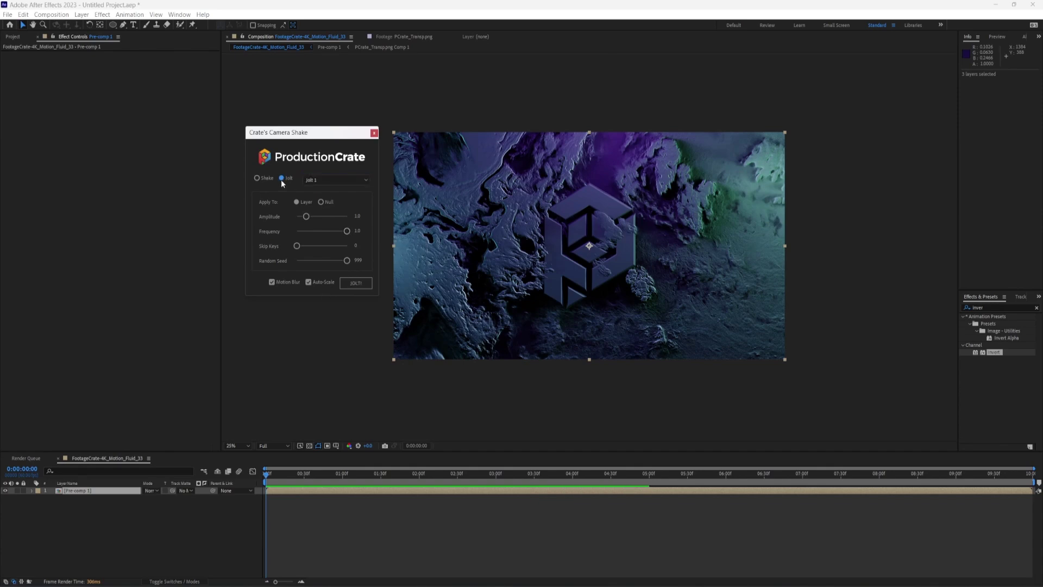
{"action": "left_click", "coordinate": [257, 178]}
{"action": "left_click", "coordinate": [354, 181]}
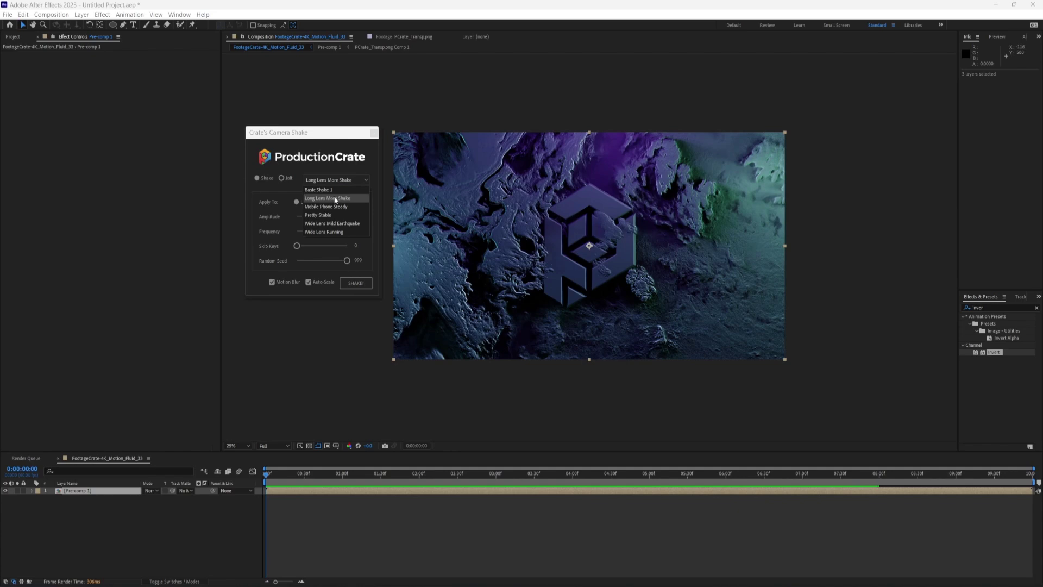
{"action": "left_click", "coordinate": [357, 284]}
{"action": "left_click", "coordinate": [525, 311]}
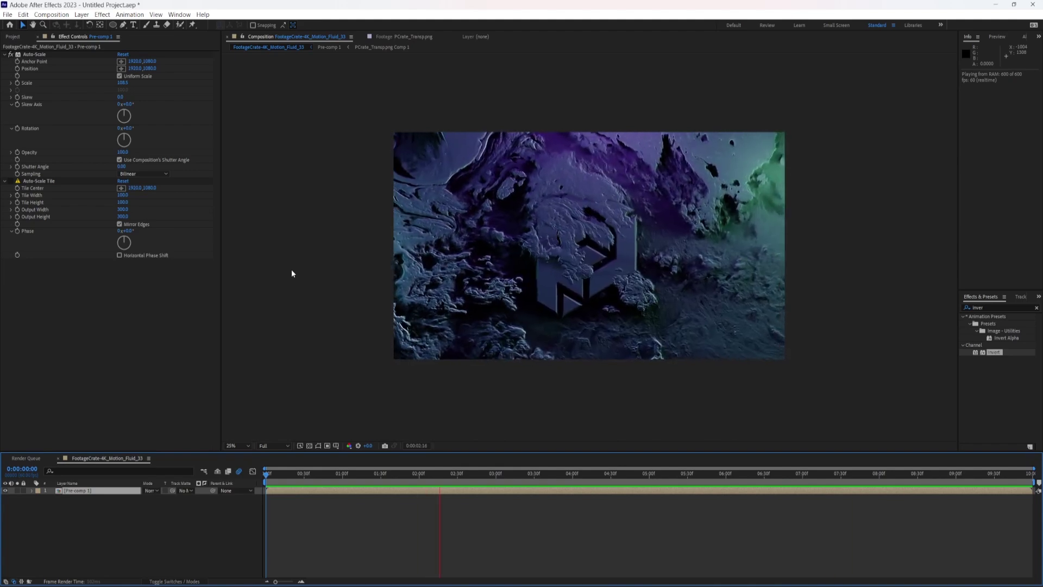
- Add a new adjustment layer and apply CC Lens to it, found by searching 'cc l'
{"action": "right_click", "coordinate": [99, 520]}
{"action": "mouse_move", "coordinate": [121, 409]}
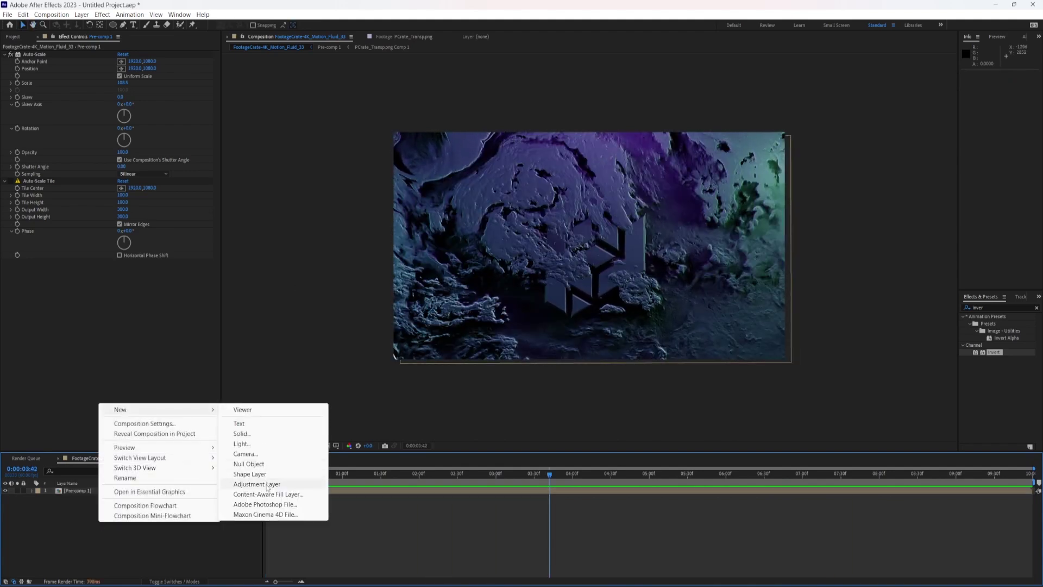
{"action": "left_click", "coordinate": [257, 484]}
{"action": "left_click", "coordinate": [992, 307]}
{"action": "type", "text": "cc"}
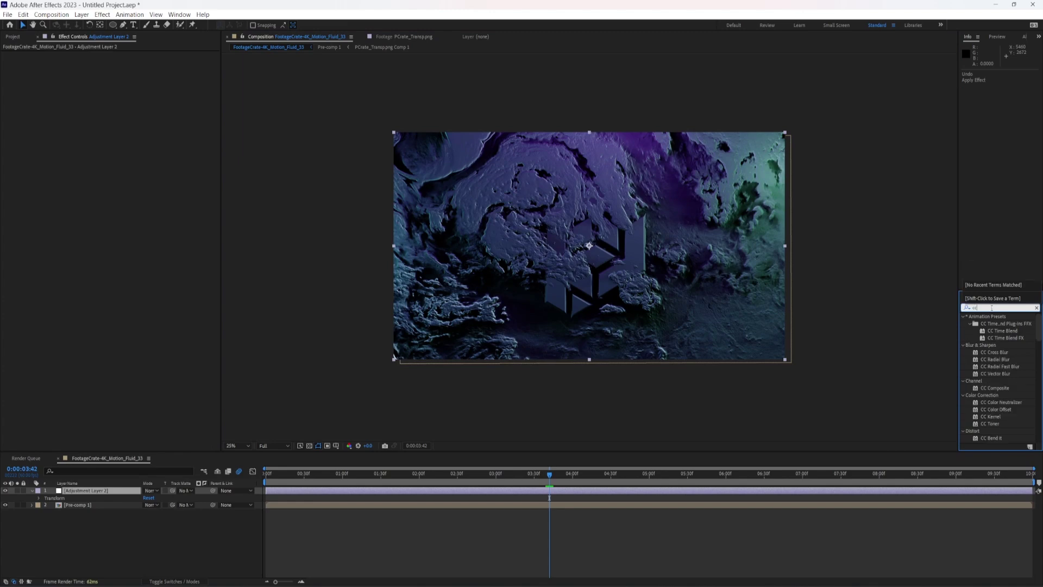
{"action": "type", "text": " l"}
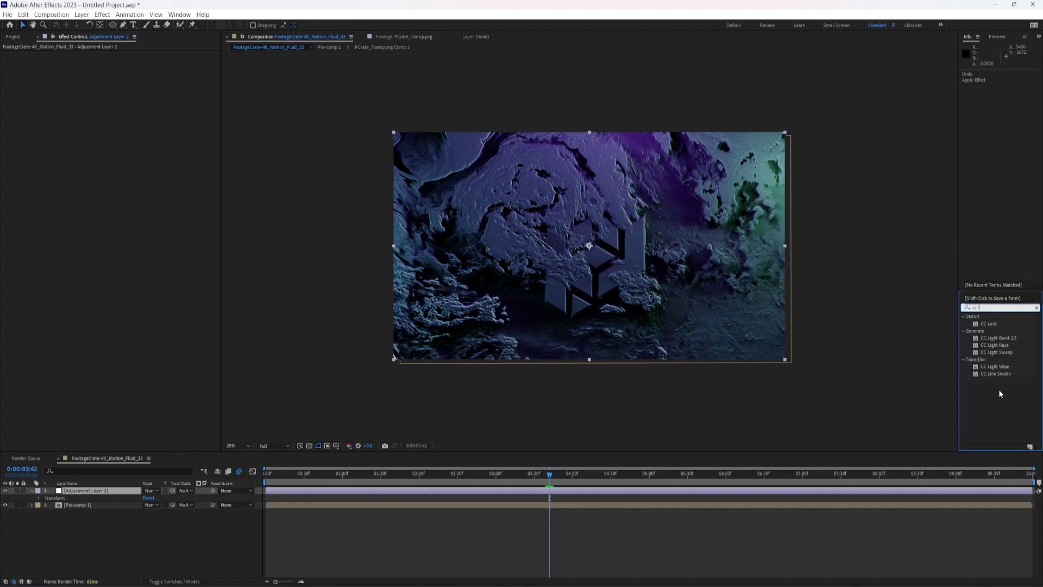
{"action": "left_click_drag", "start_coordinate": [988, 323], "coordinate": [206, 68]}
- Adjust the CC Lens Size for the refraction edge and preview from the start
{"action": "key", "text": "Home"}
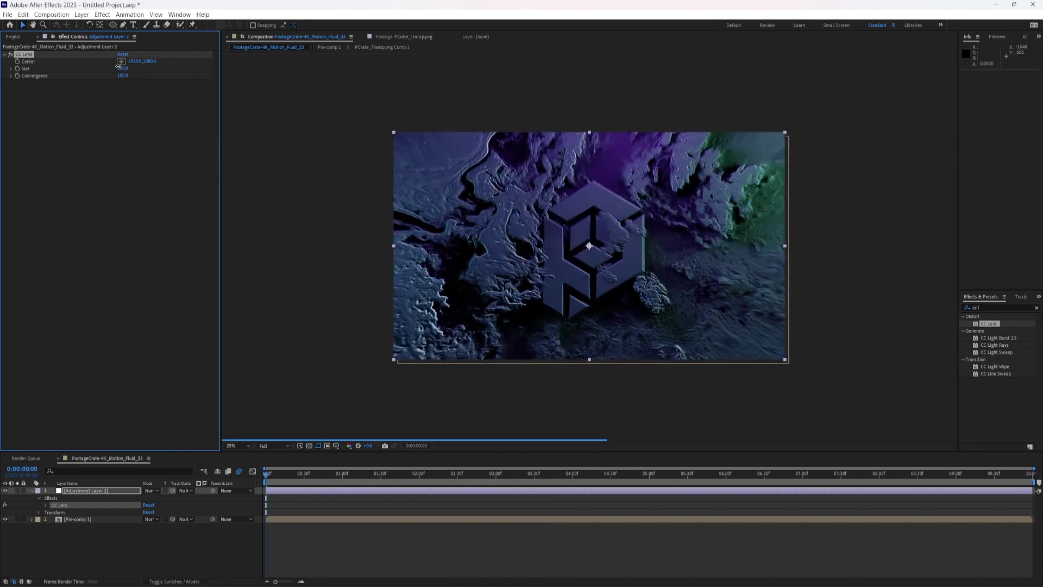
{"action": "left_click_drag", "start_coordinate": [118, 66], "coordinate": [117, 66]}
{"action": "key", "text": "space"}
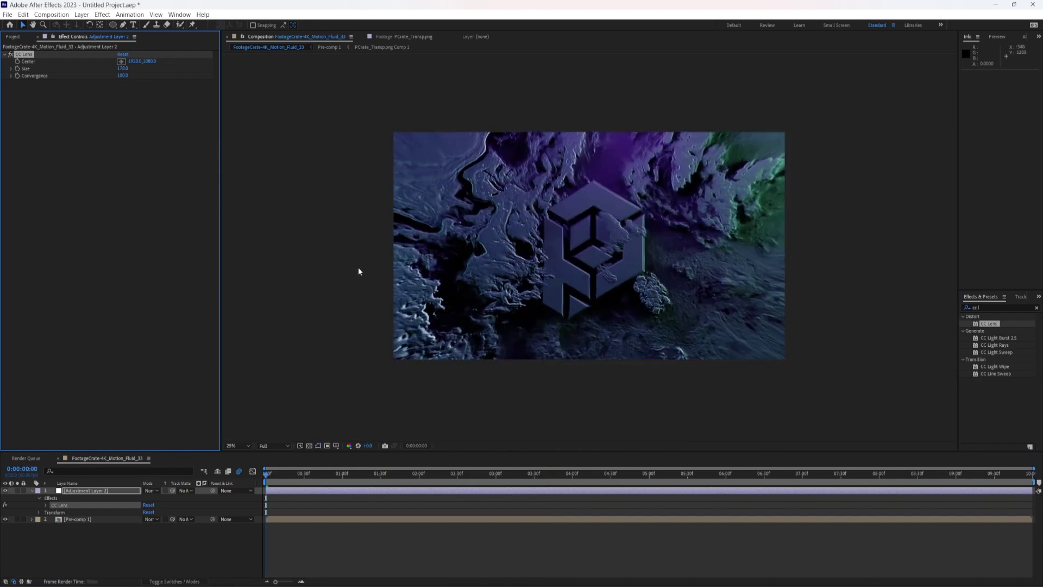